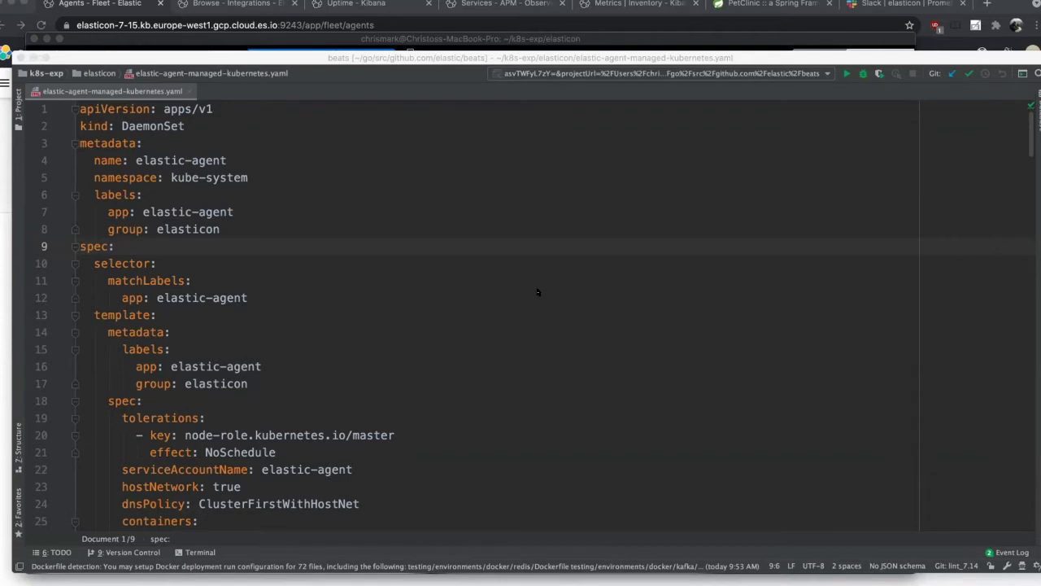
pyautogui.scroll(-2, 538, 291)
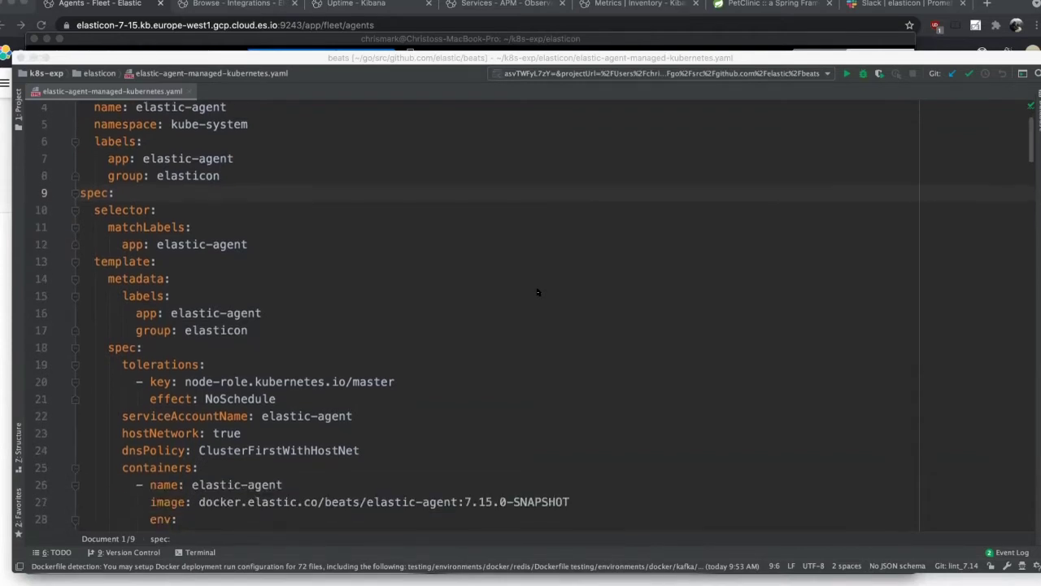
pyautogui.scroll(2, 538, 292)
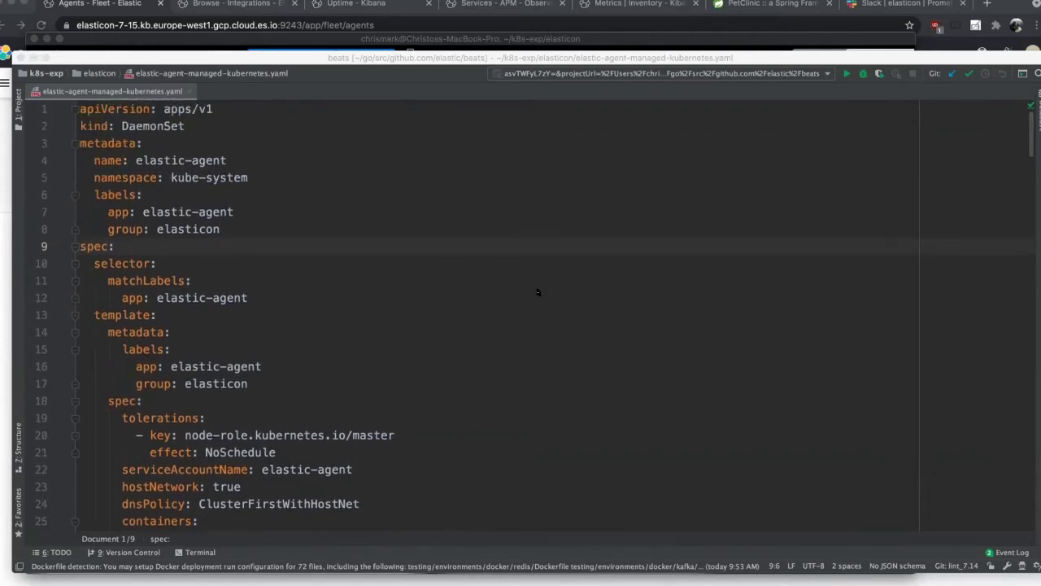
pyautogui.scroll(-1, 538, 292)
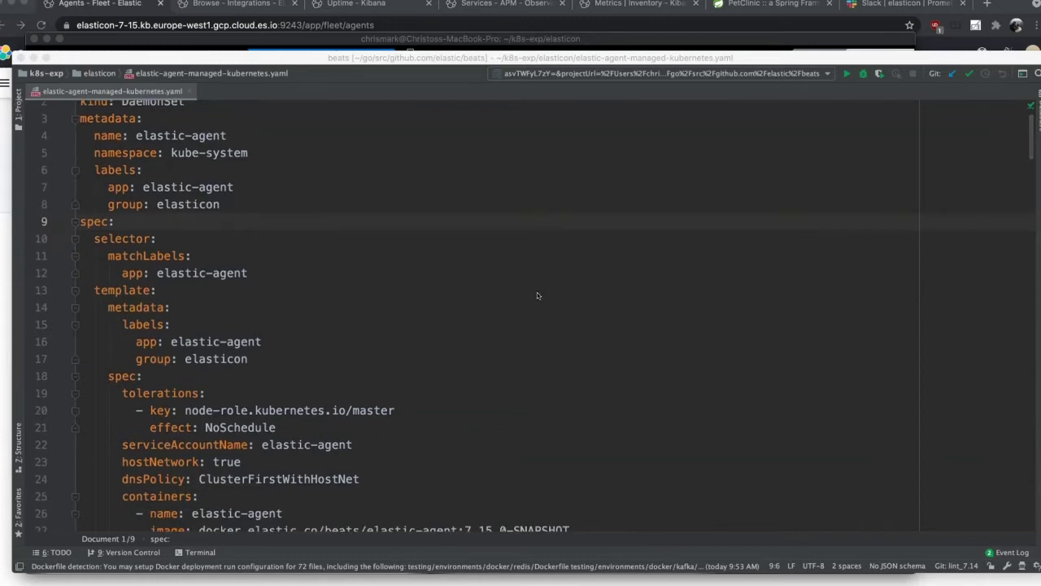
pyautogui.scroll(-3, 526, 304)
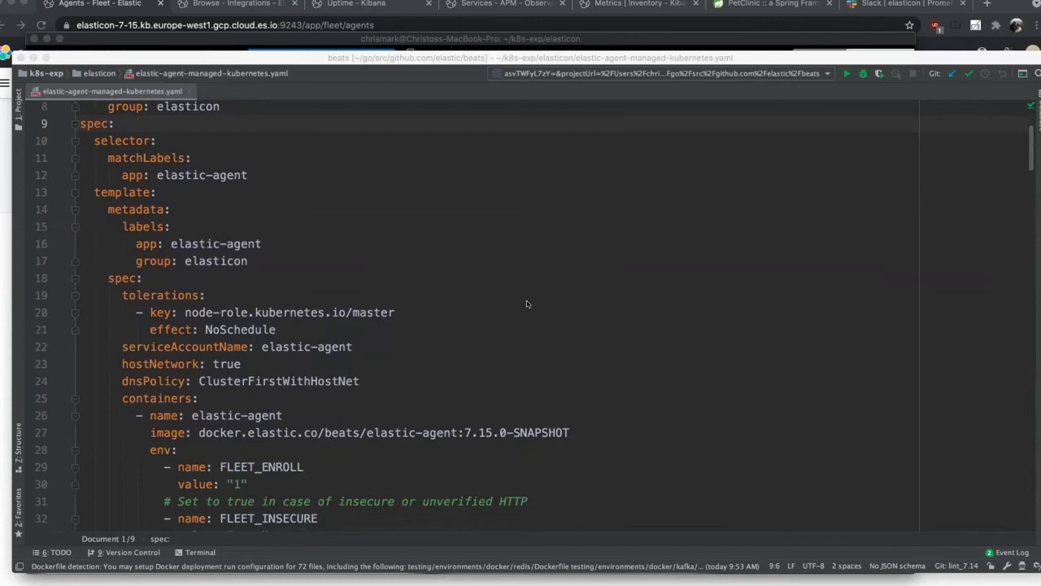
pyautogui.scroll(-3, 527, 303)
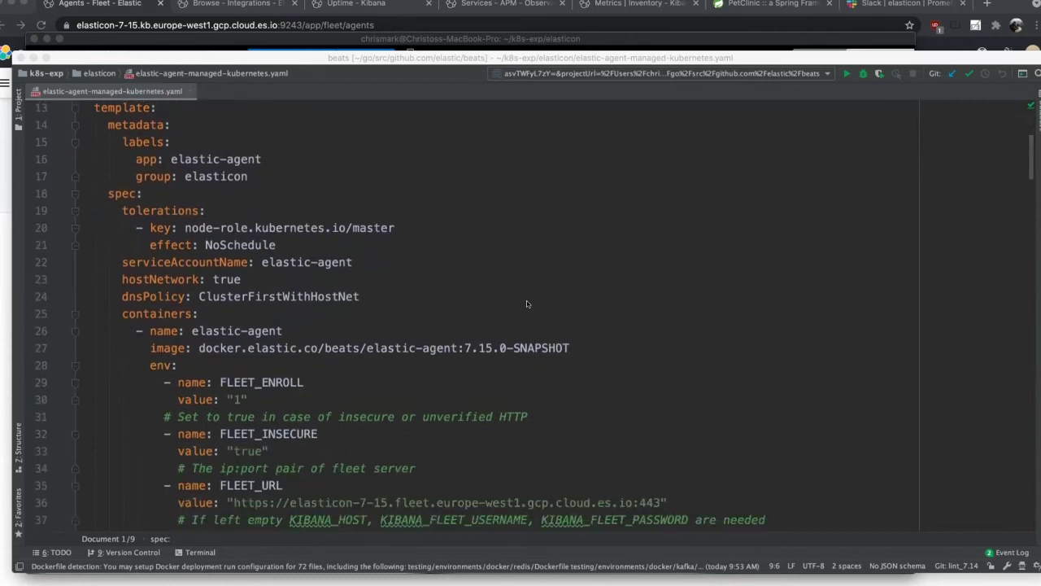
pyautogui.scroll(-3, 526, 303)
pyautogui.scroll(-3, 527, 304)
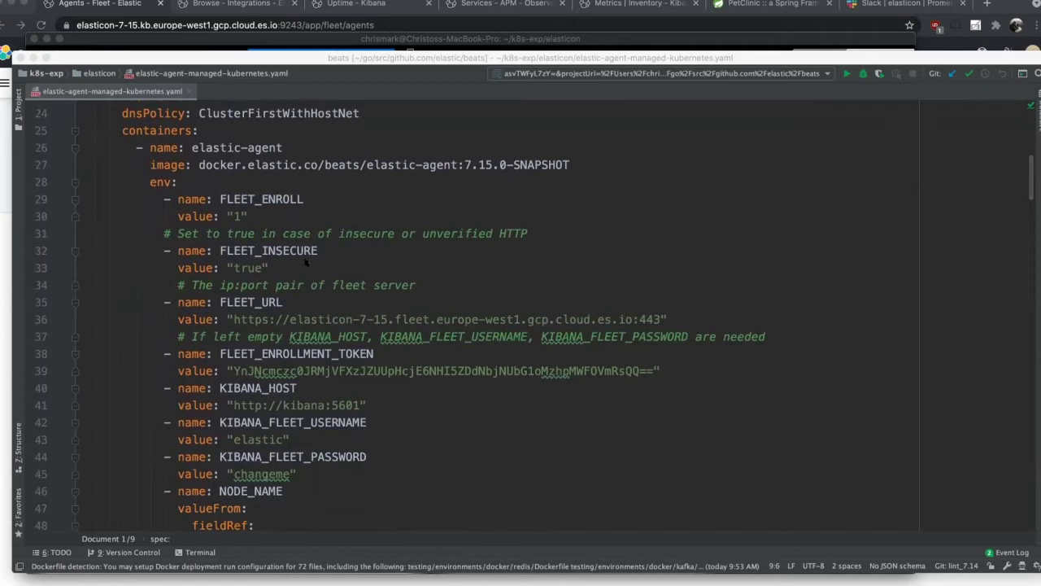
pyautogui.doubleClick(263, 302)
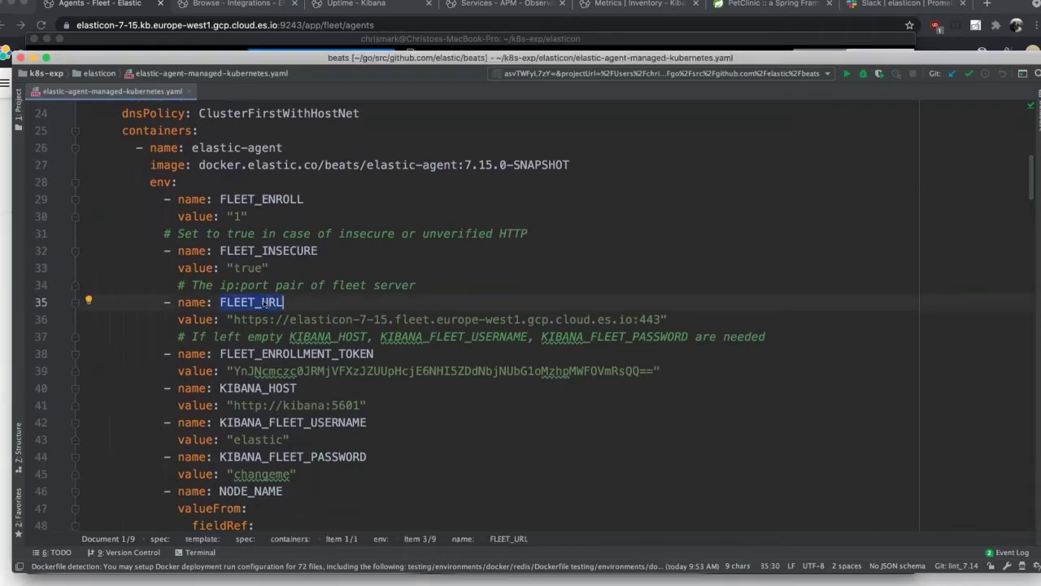
pyautogui.scroll(-2, 262, 301)
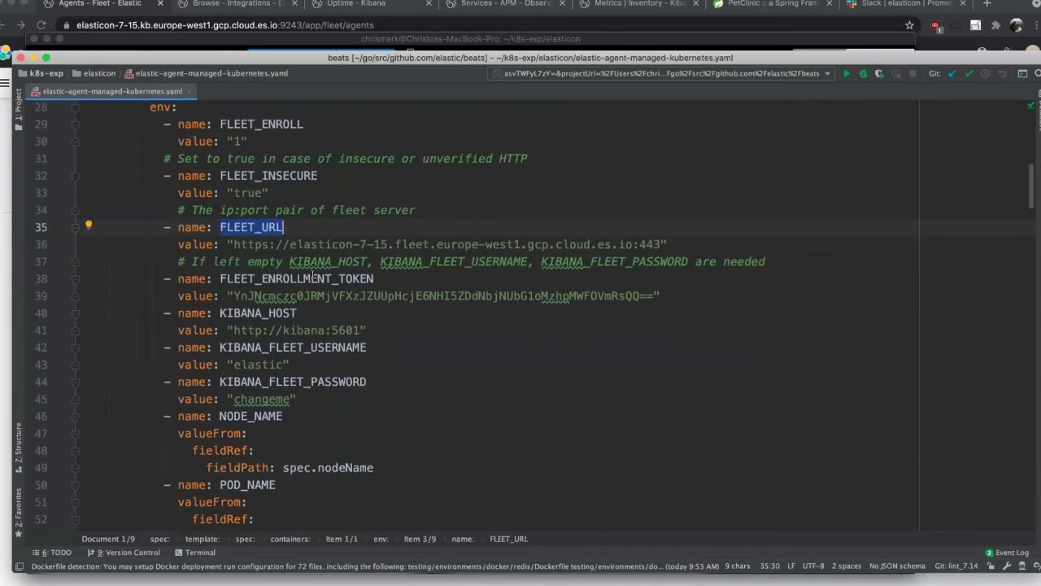
pyautogui.doubleClick(312, 278)
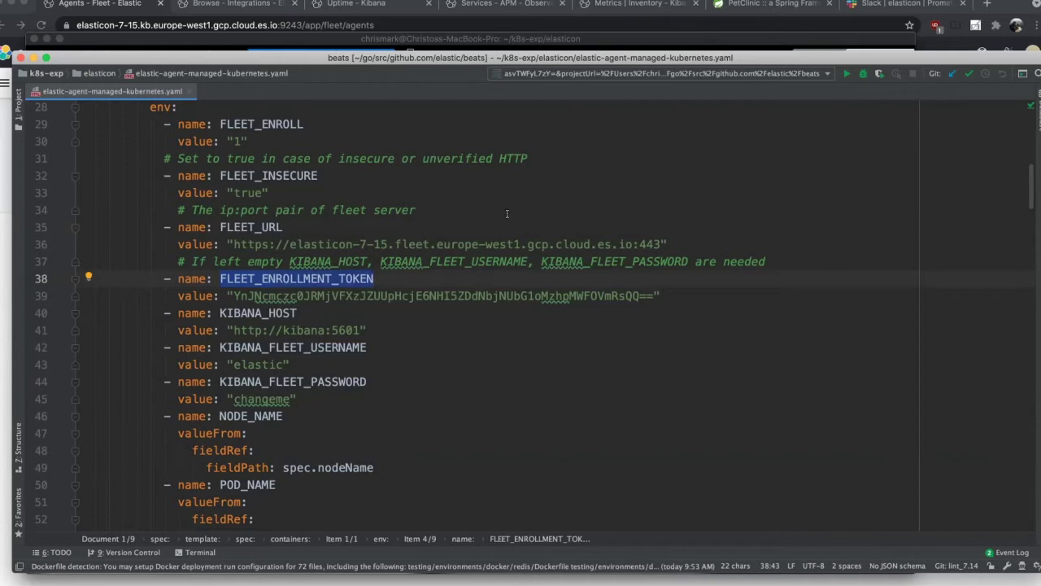
# In kitty, apply elastic-agent-managed-kubernetes.yaml to create the elastic-agent DaemonSet, roles, bindings and service account.
pyautogui.press('super+Tab')
pyautogui.press('super+Tab')
pyautogui.press('super+Tab')
pyautogui.press('super+Tab')
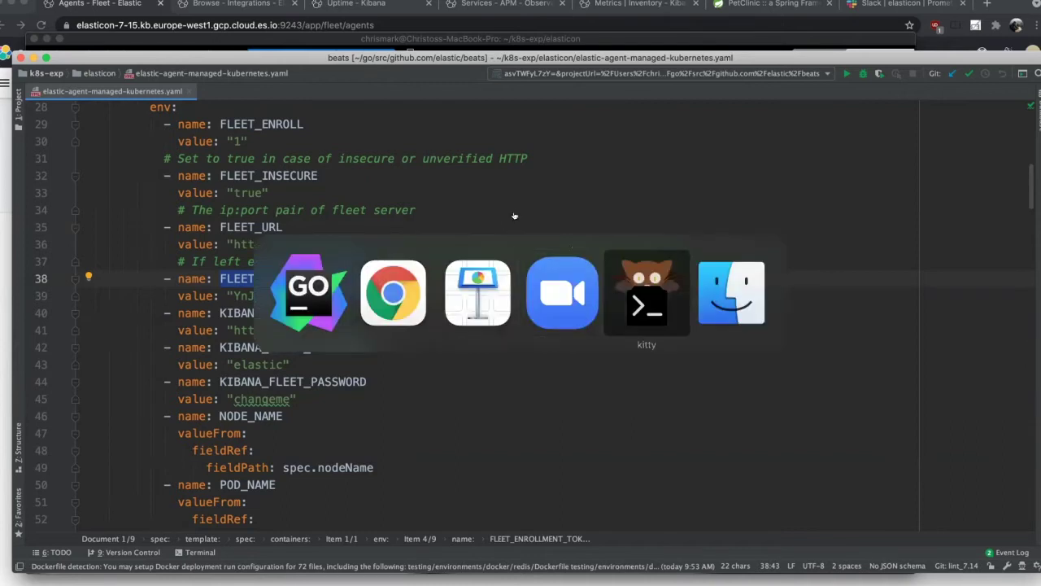
pyautogui.write('k a')
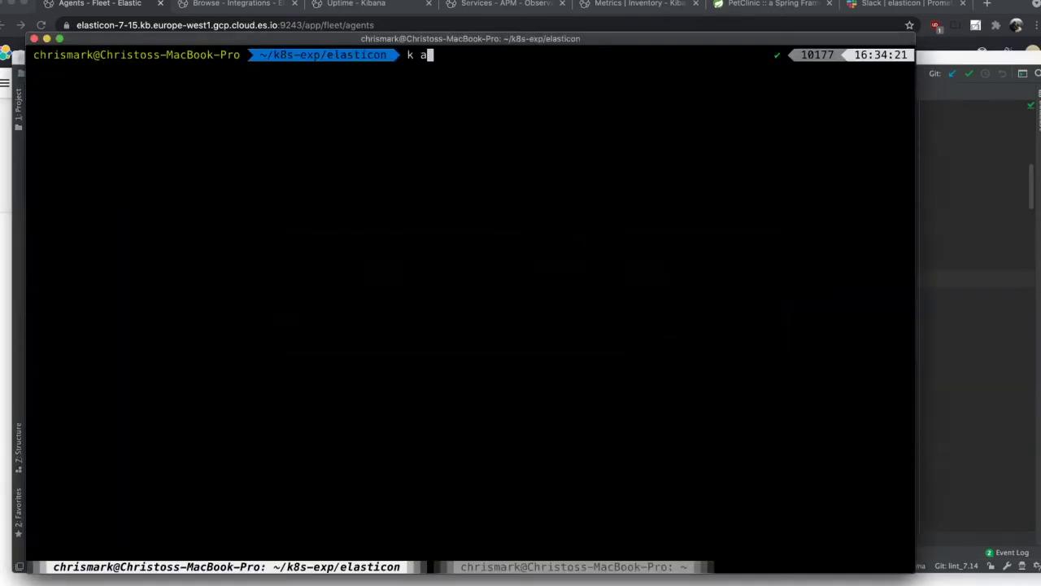
pyautogui.write('pply -f elastic-agent-managed-kubernetes.yaml')
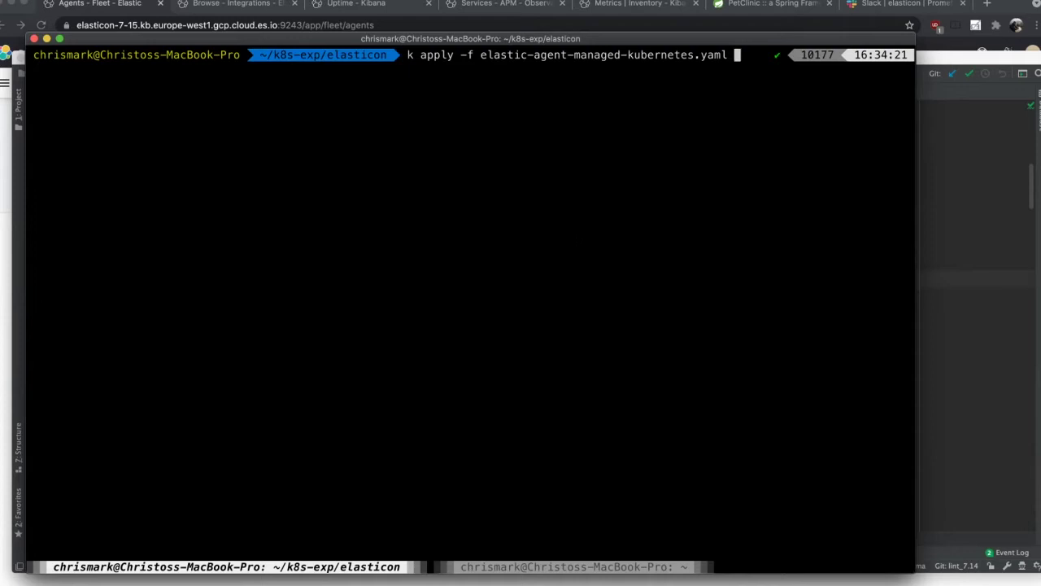
pyautogui.press('Return')
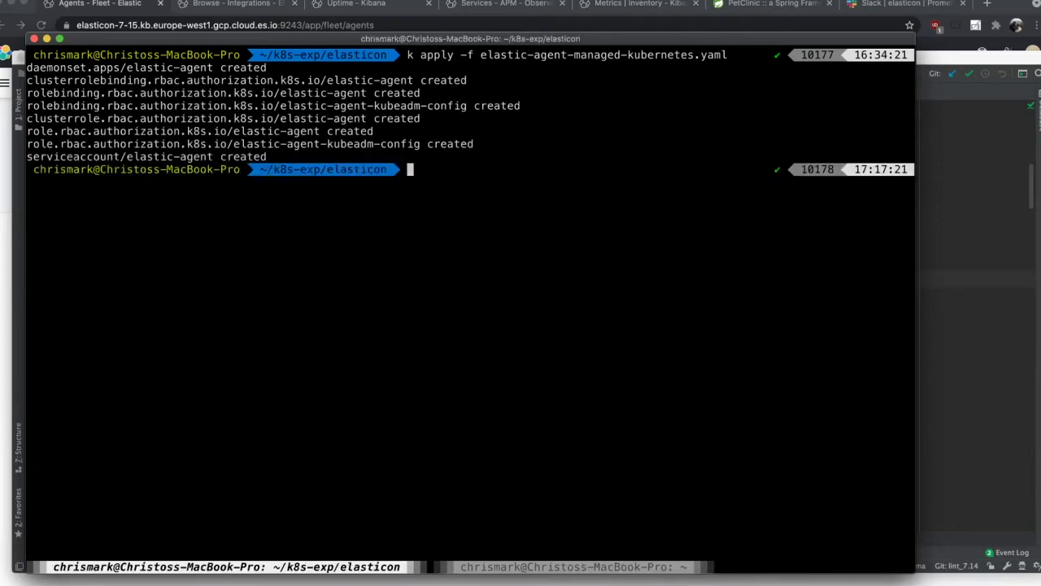
pyautogui.press('super+Tab')
pyautogui.press('super+Tab')
pyautogui.press('super+Tab')
pyautogui.press('super+Tab')
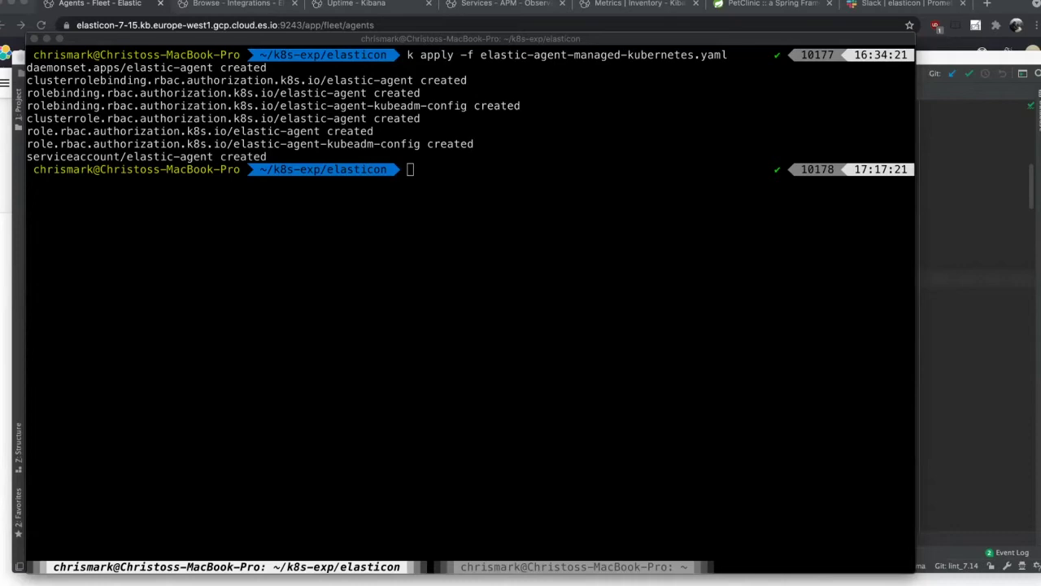
# Refresh Fleet agents, reveal the default enrollment token secret, and confirm three Healthy GKE agents.
pyautogui.click(107, 5)
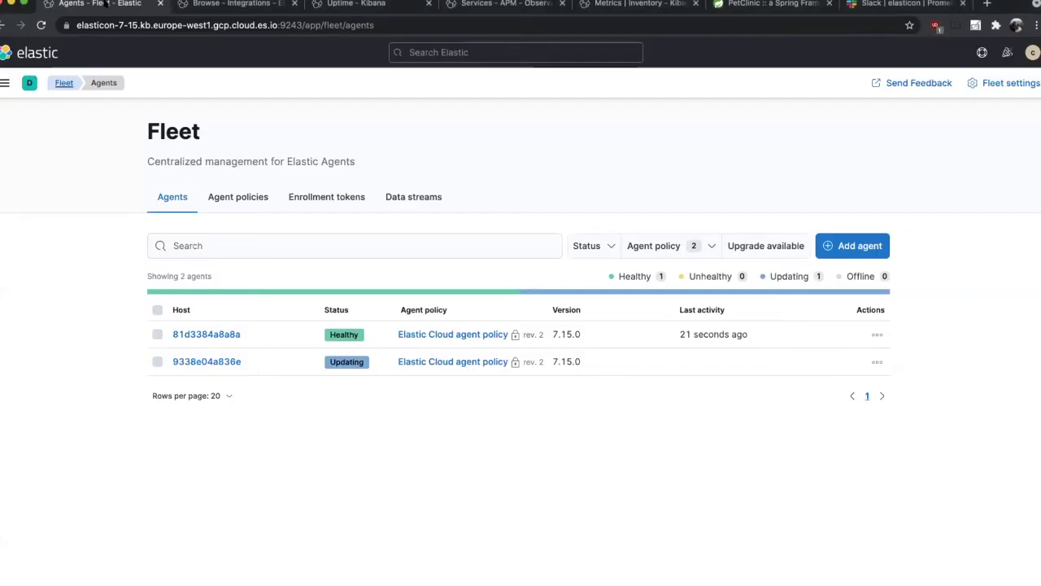
pyautogui.click(172, 195)
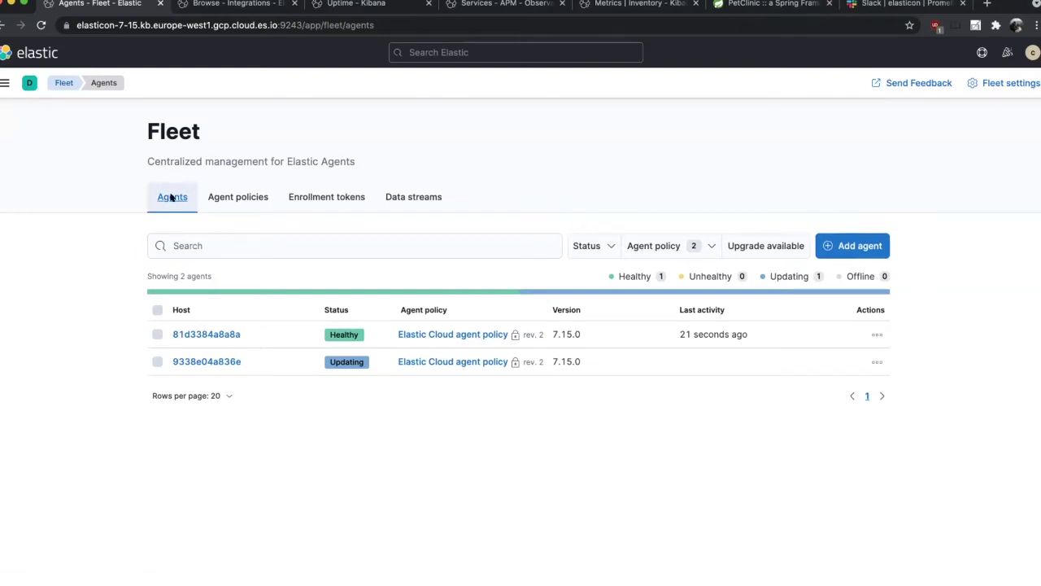
pyautogui.click(301, 196)
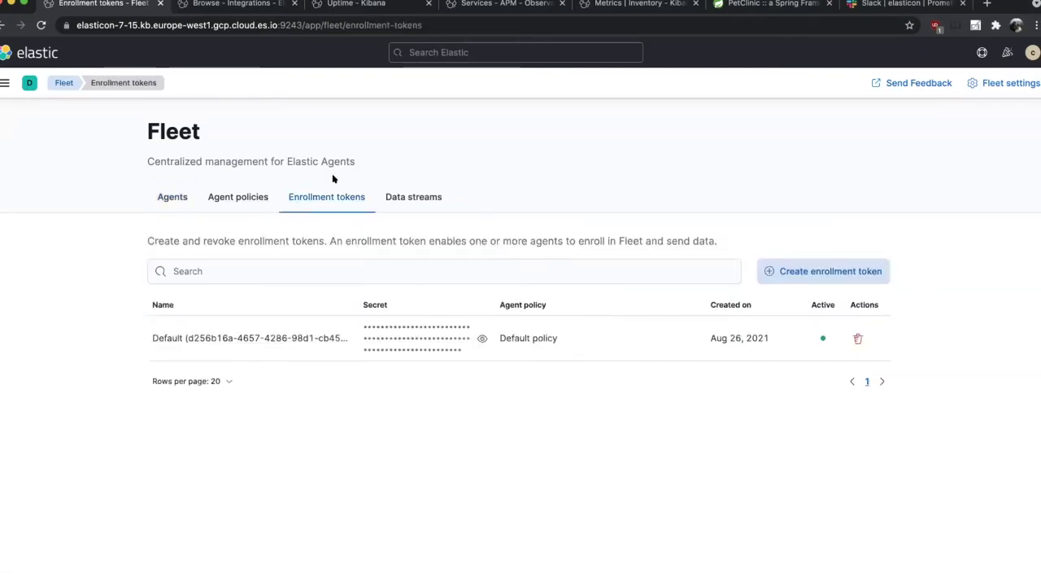
pyautogui.click(481, 337)
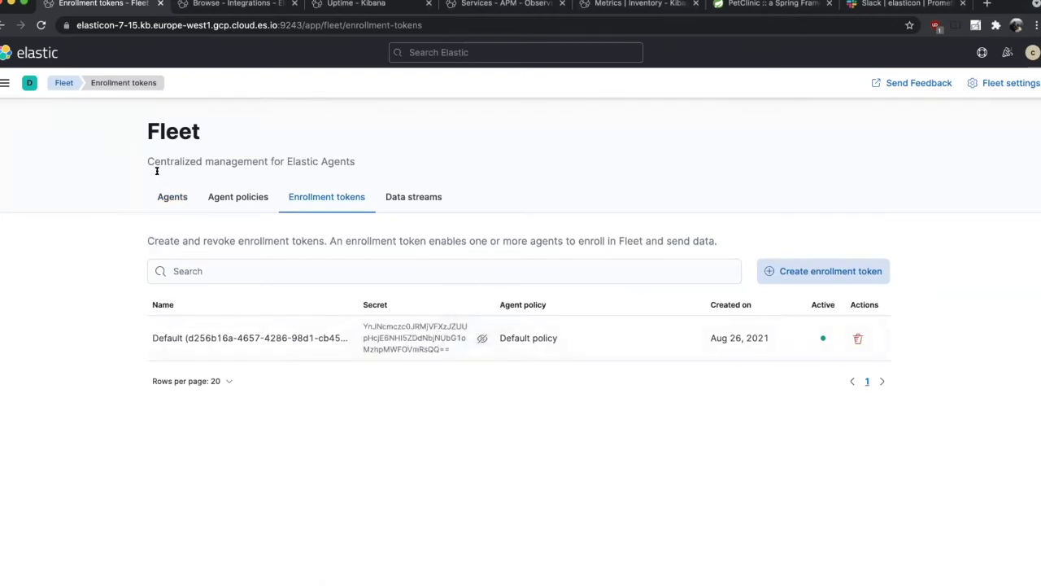
pyautogui.click(170, 196)
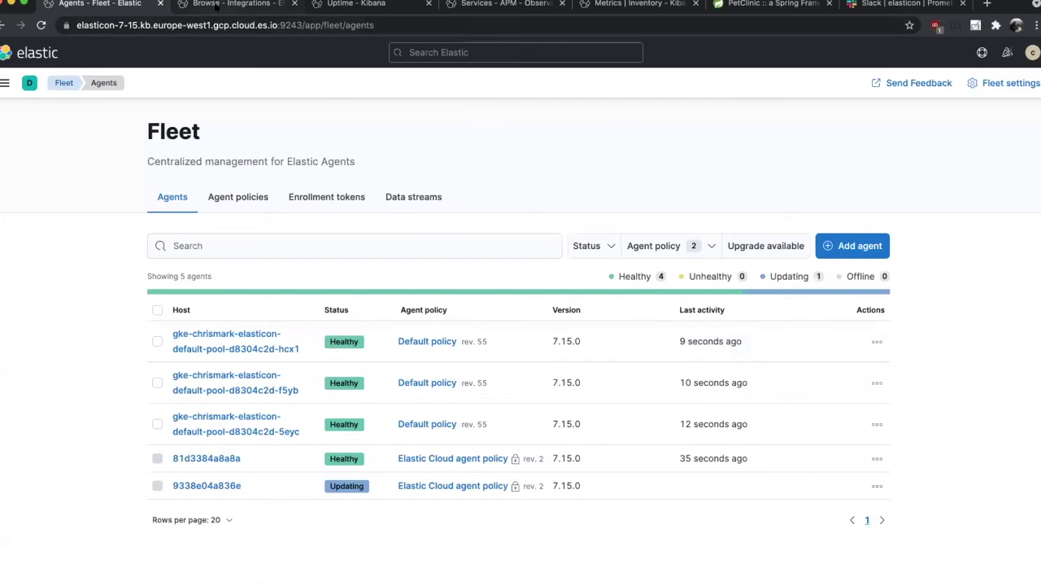
# Find the Kubernetes integration in the integrations catalogue and start adding it.
pyautogui.click(218, 6)
pyautogui.click(445, 290)
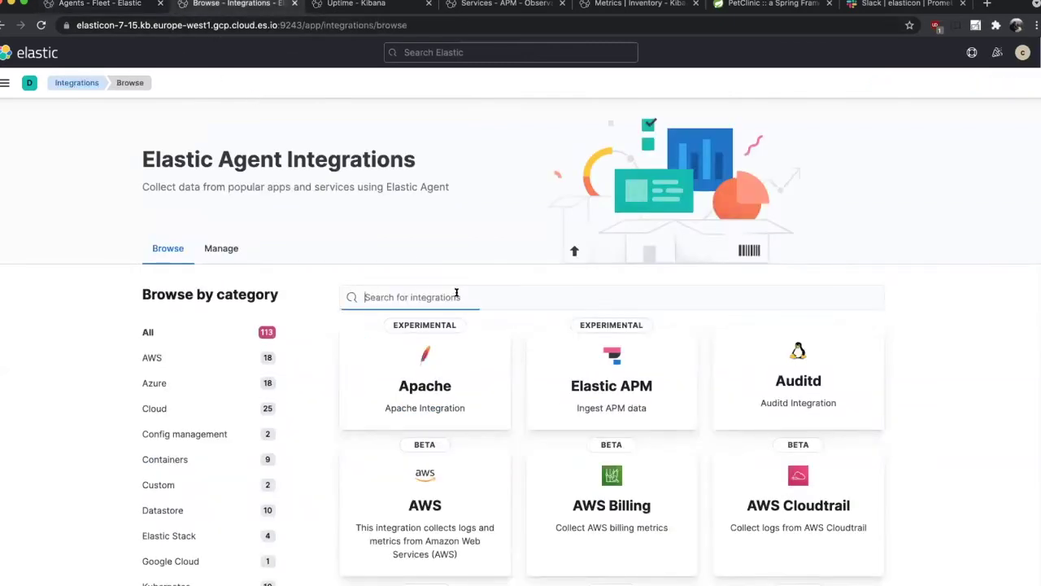
pyautogui.write('kune')
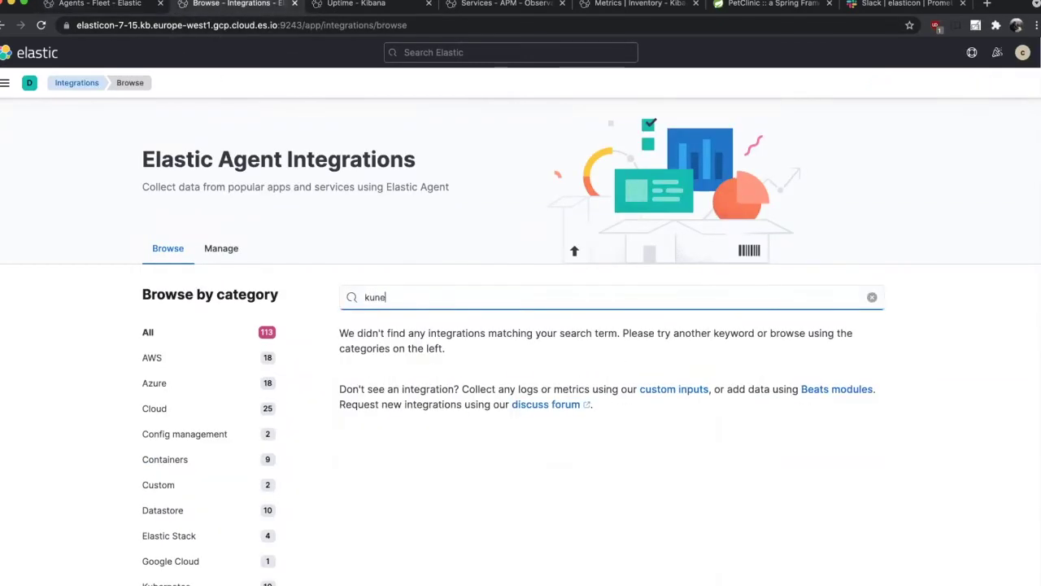
pyautogui.press('BackSpace')
pyautogui.press('BackSpace')
pyautogui.write('b')
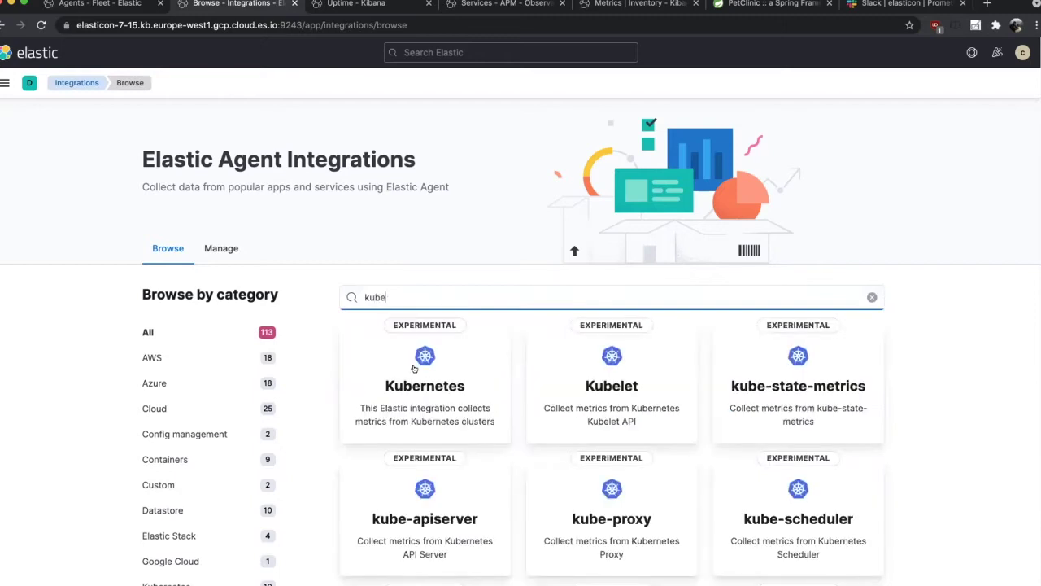
pyautogui.click(415, 370)
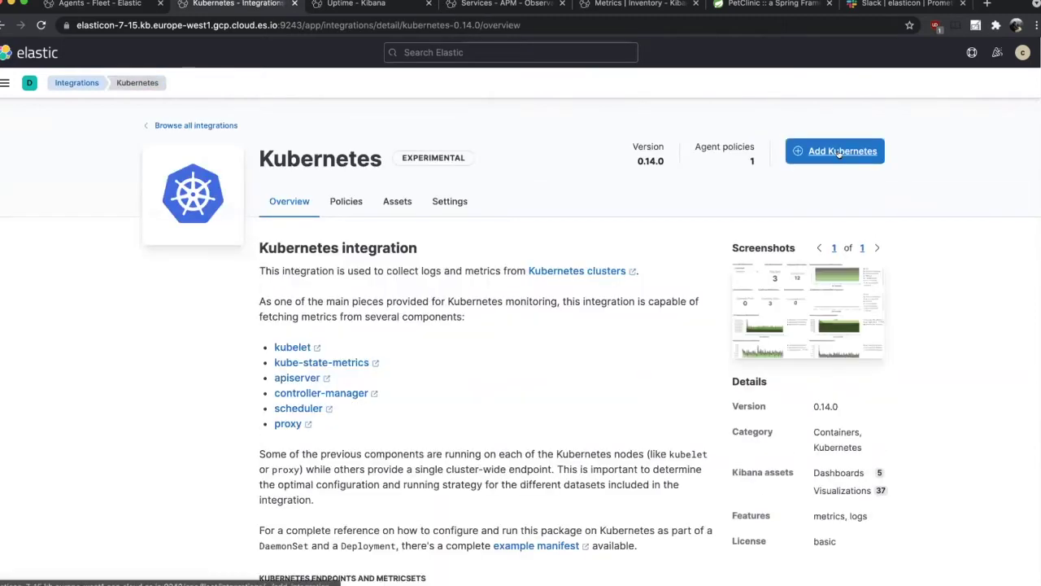
pyautogui.click(838, 152)
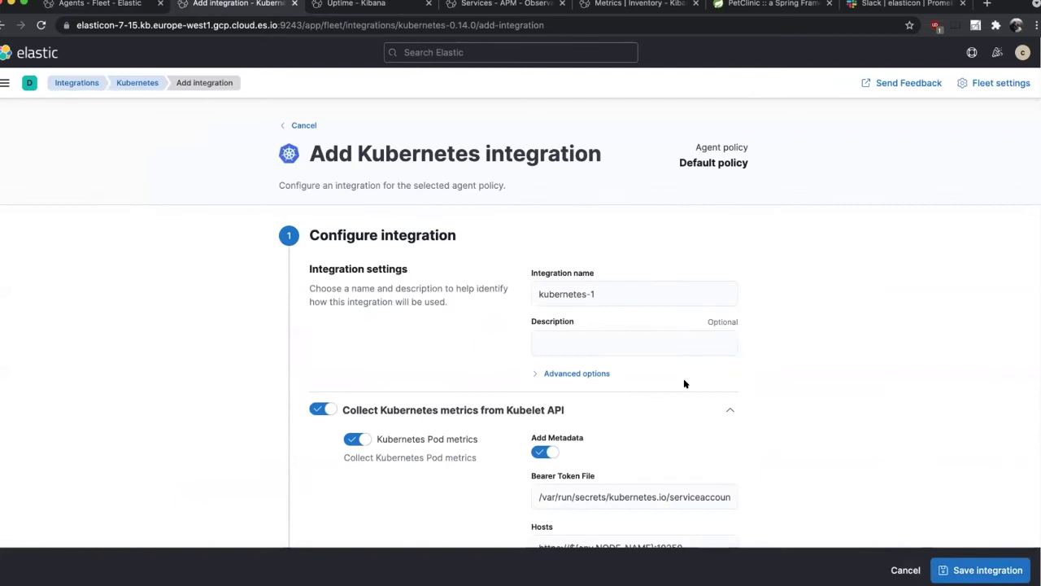
# Enable kube-state-metrics, Scheduler and controller-manager collection, then save and deploy kubernetes-1 to Default policy.
pyautogui.scroll(-2, 684, 382)
pyautogui.click(730, 274)
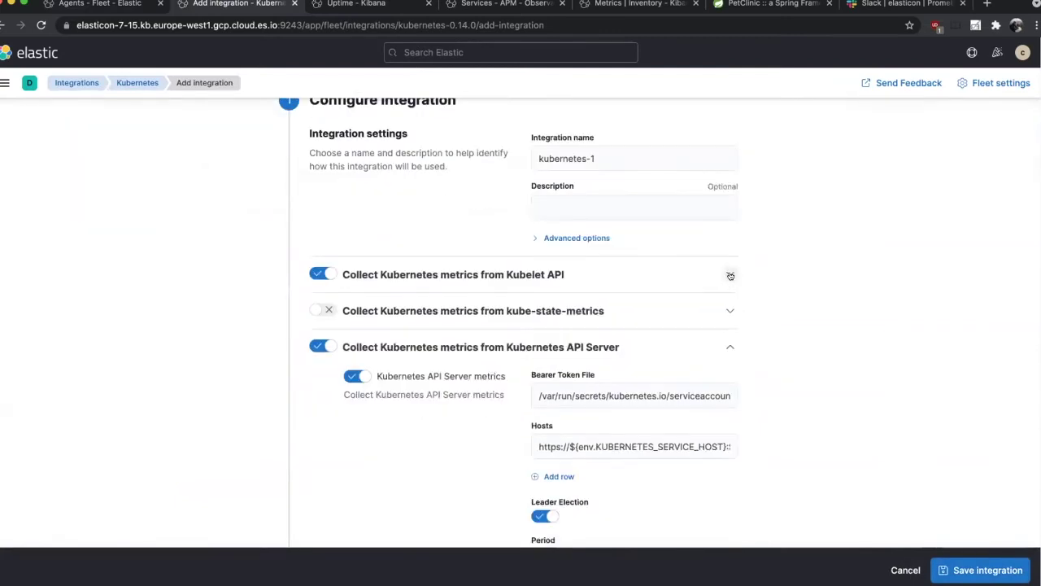
pyautogui.click(319, 310)
pyautogui.click(729, 347)
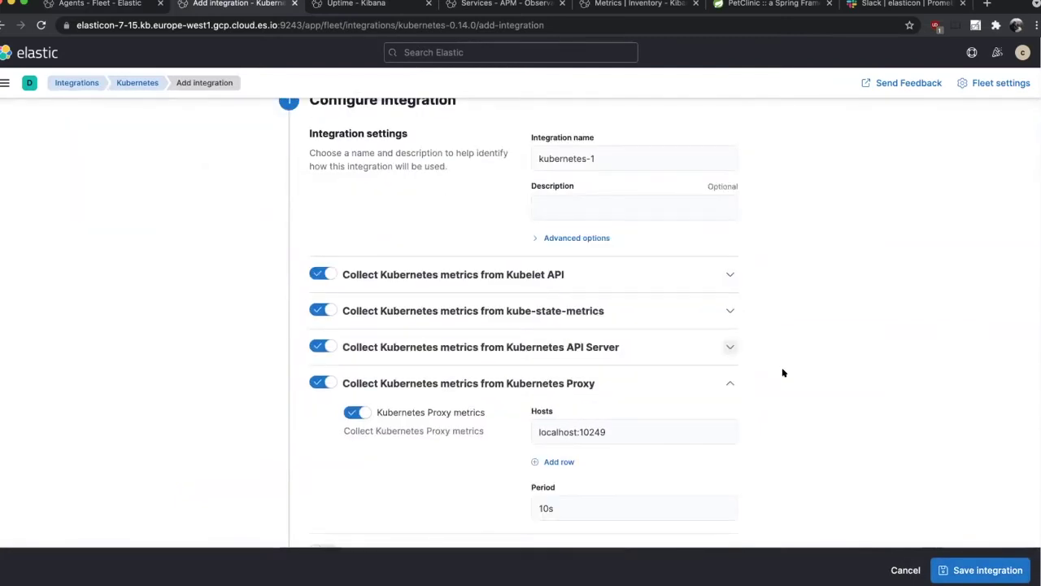
pyautogui.click(728, 383)
pyautogui.scroll(-4, 553, 304)
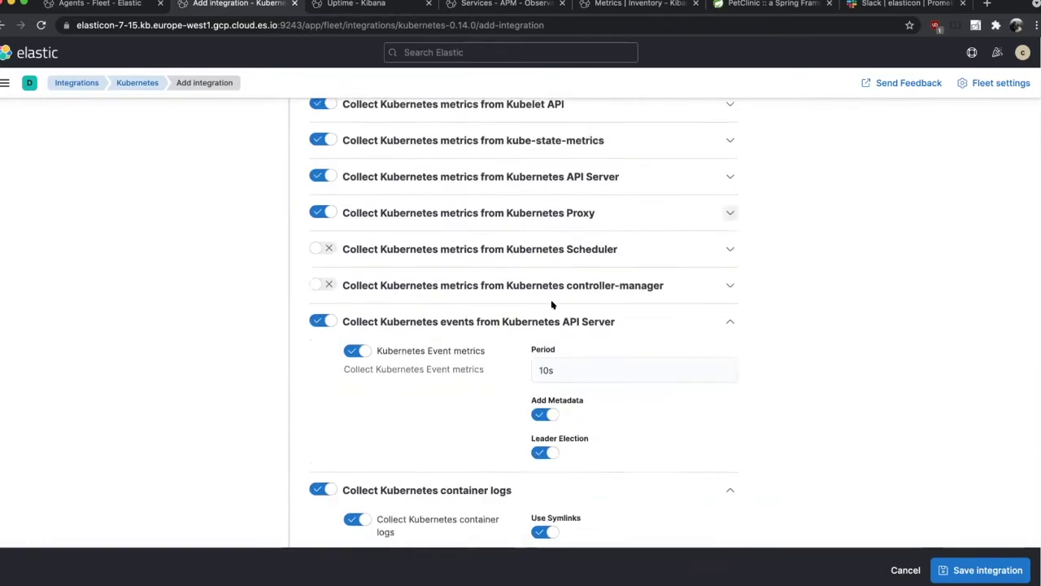
pyautogui.click(315, 181)
pyautogui.click(317, 217)
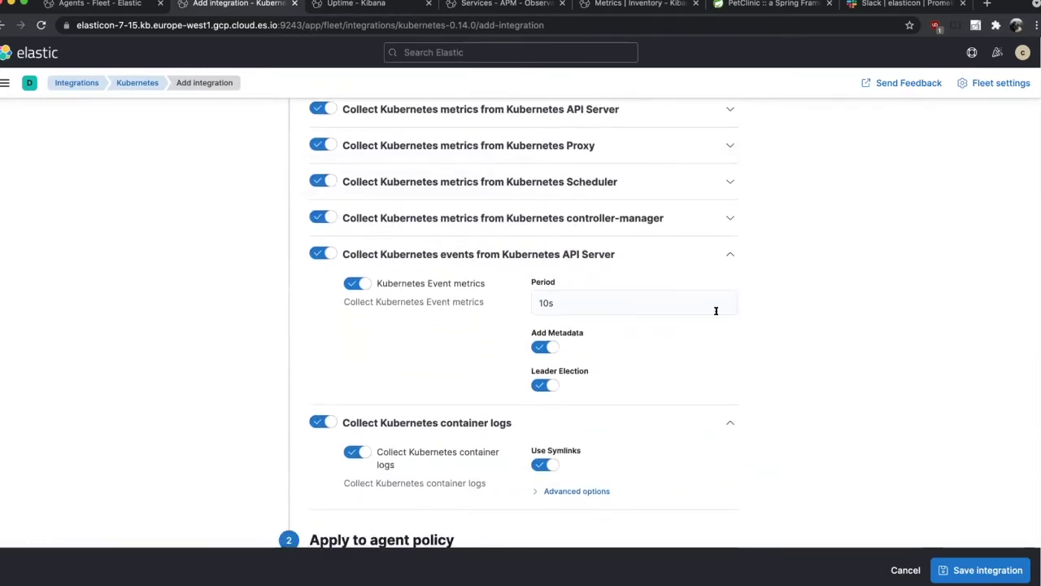
pyautogui.scroll(-2, 830, 366)
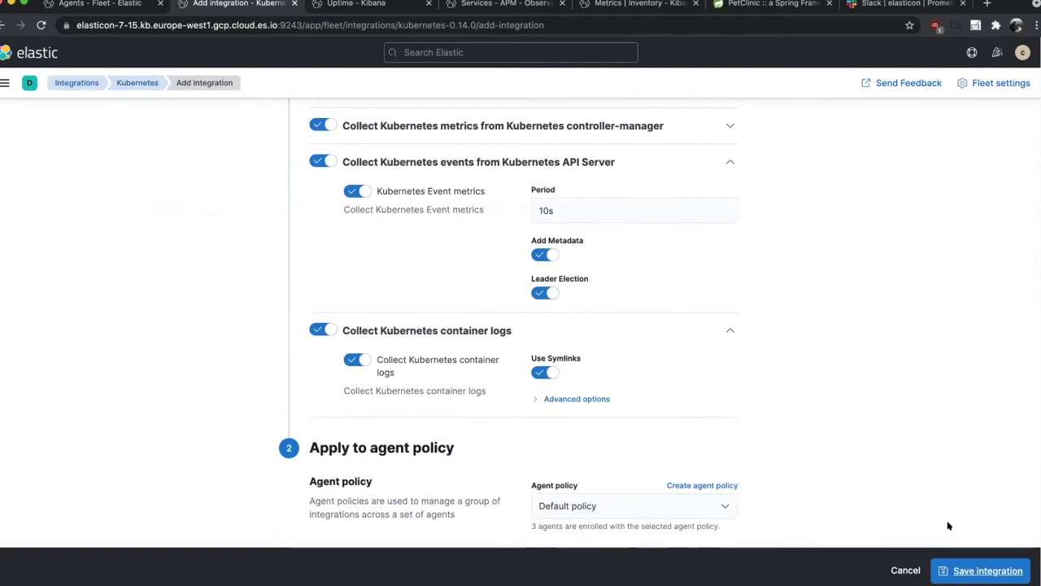
pyautogui.click(975, 570)
pyautogui.click(691, 360)
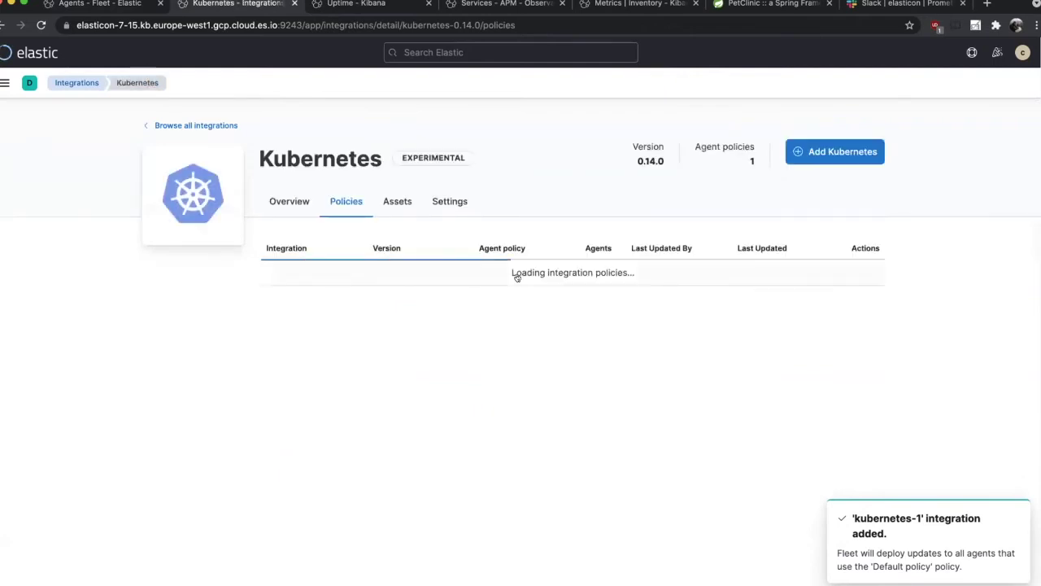
# Filter Fleet data streams to kubernetes and open the [Metrics Kubernetes] Overview dashboard from a stream.
pyautogui.click(102, 4)
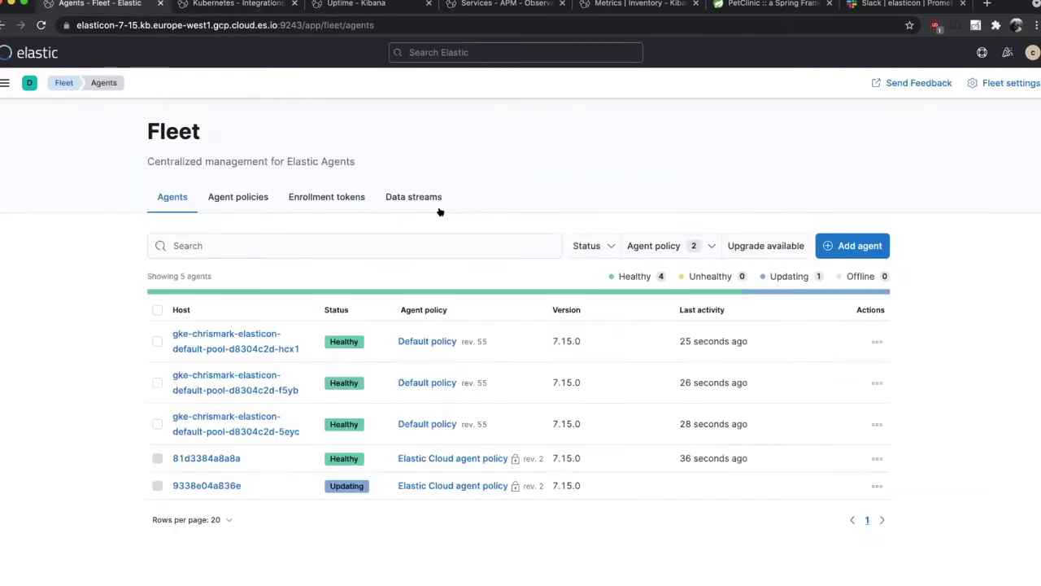
pyautogui.click(417, 196)
pyautogui.click(746, 245)
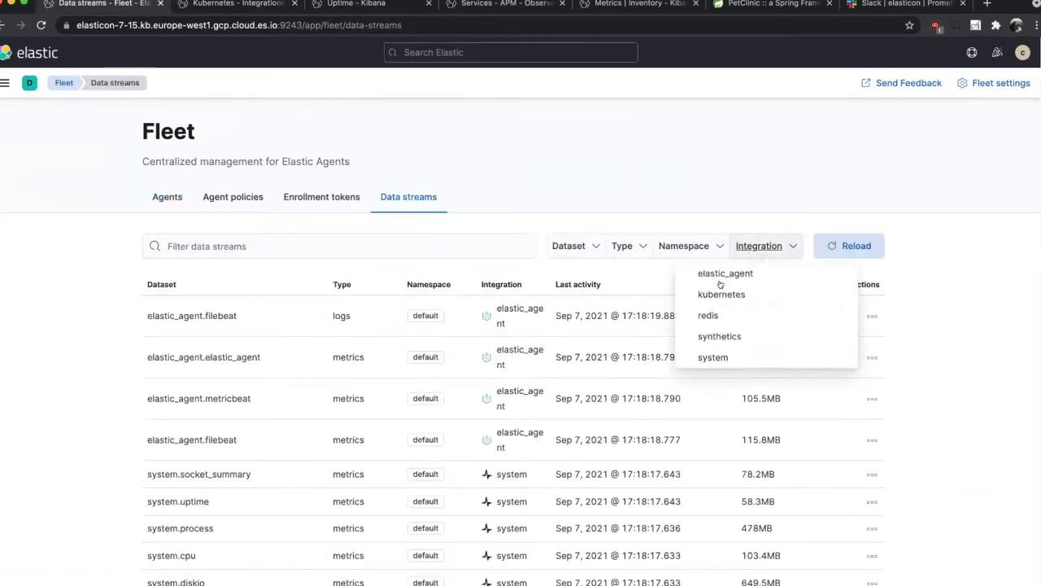
pyautogui.click(721, 294)
pyautogui.click(848, 251)
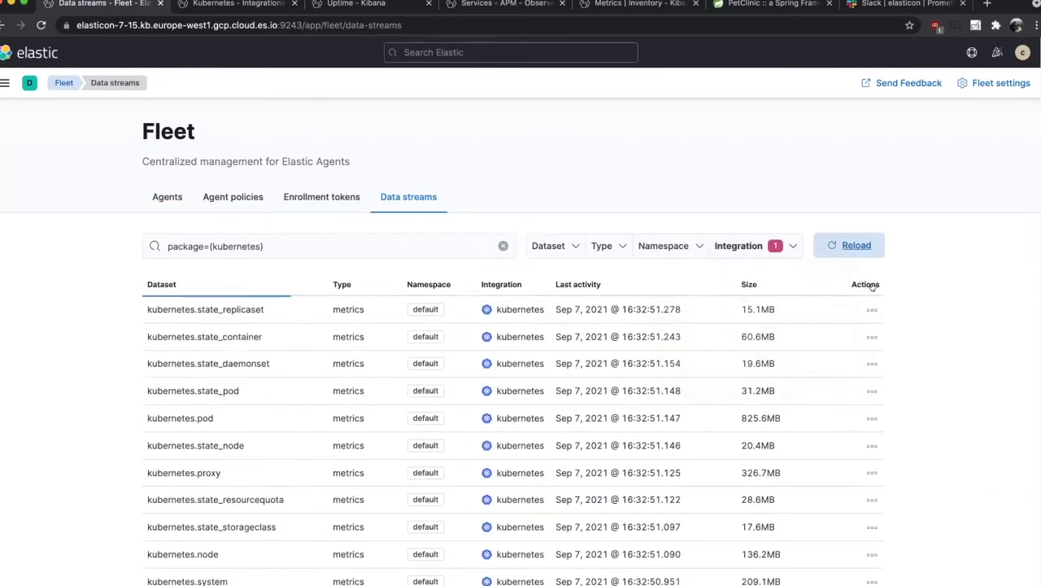
pyautogui.click(871, 310)
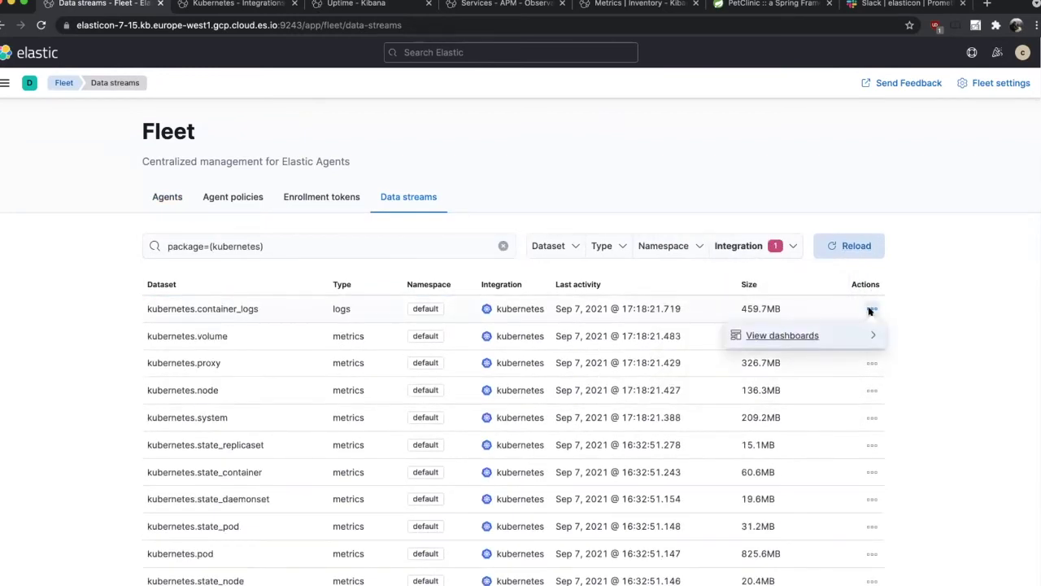
pyautogui.click(827, 334)
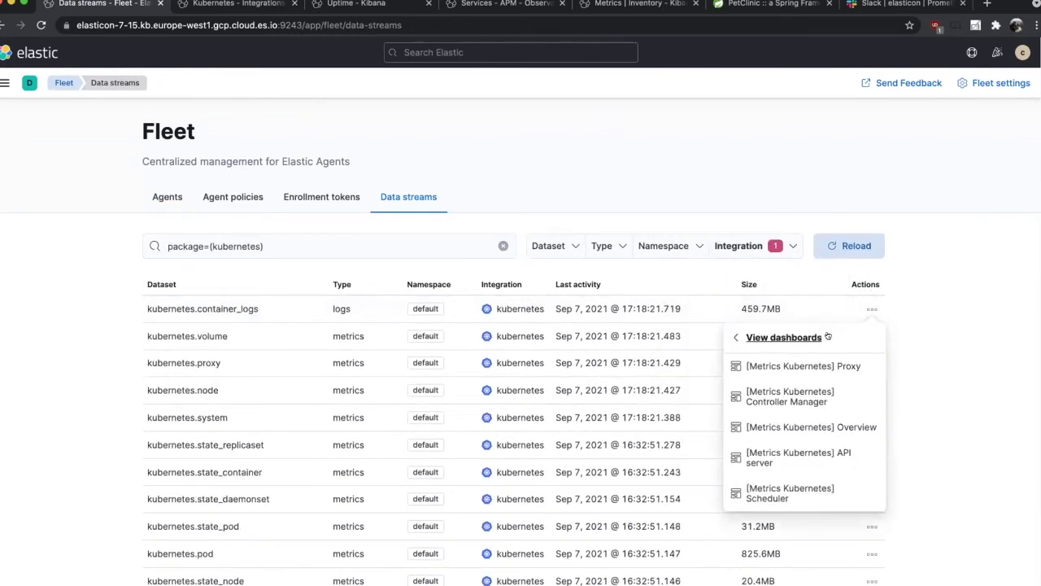
pyautogui.keyDown('super'); pyautogui.click(806, 427); pyautogui.keyUp('super')
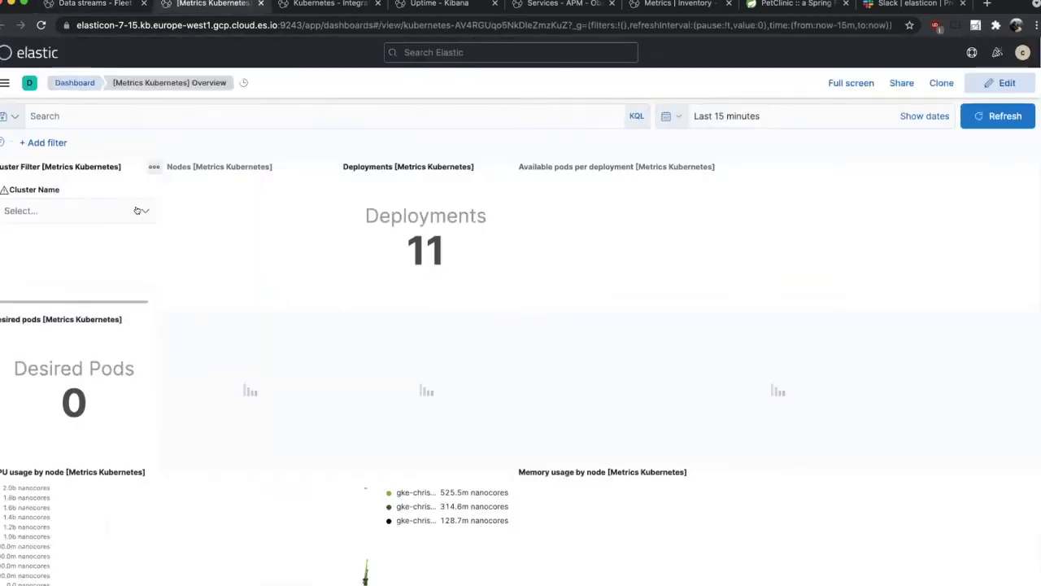
# Pick the single cluster in Cluster Name and review 3 nodes, 11 deployments, 16 available pods.
pyautogui.click(138, 207)
pyautogui.click(48, 234)
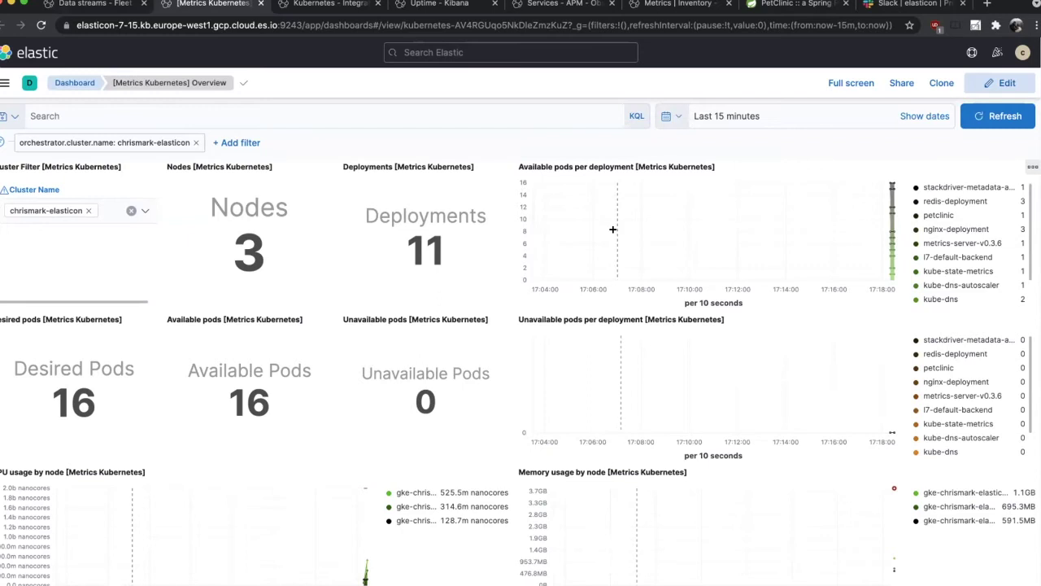
pyautogui.scroll(-6, 613, 232)
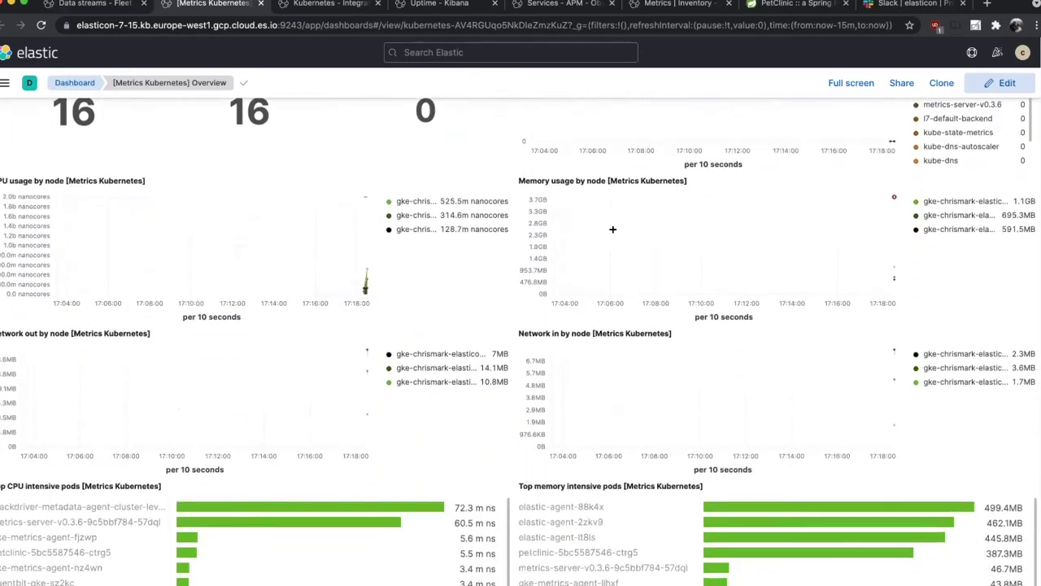
pyautogui.scroll(-1, 452, 232)
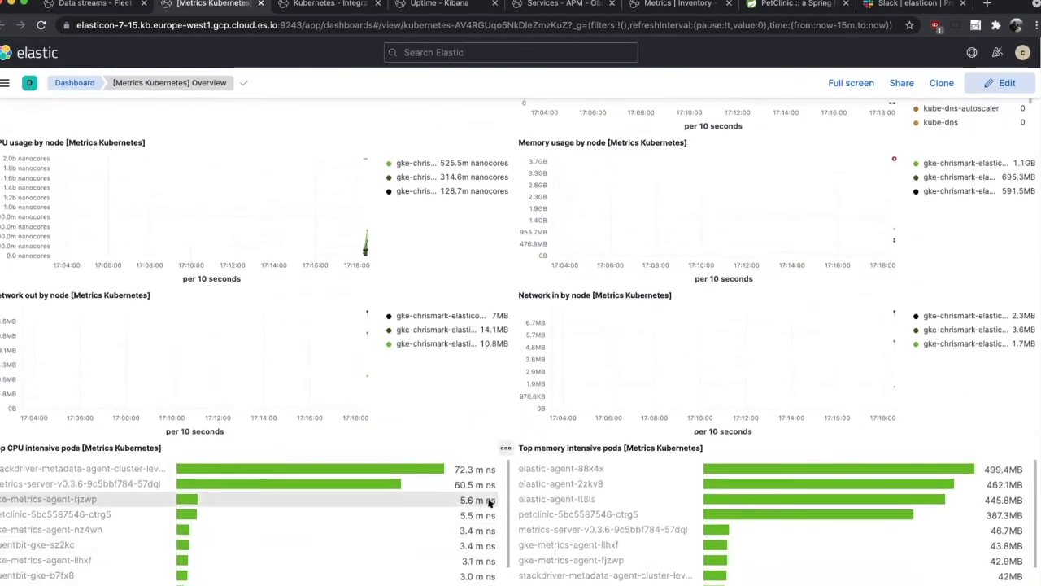
pyautogui.scroll(8, 492, 326)
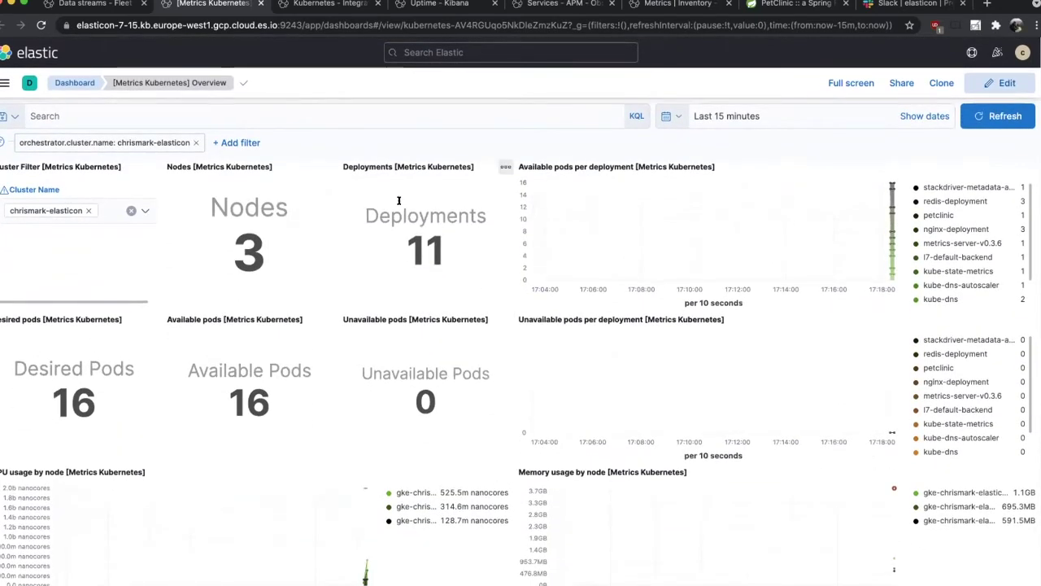
# Go to Metrics Inventory showing the three hosts' CPU and turn on auto-refresh.
pyautogui.click(325, 5)
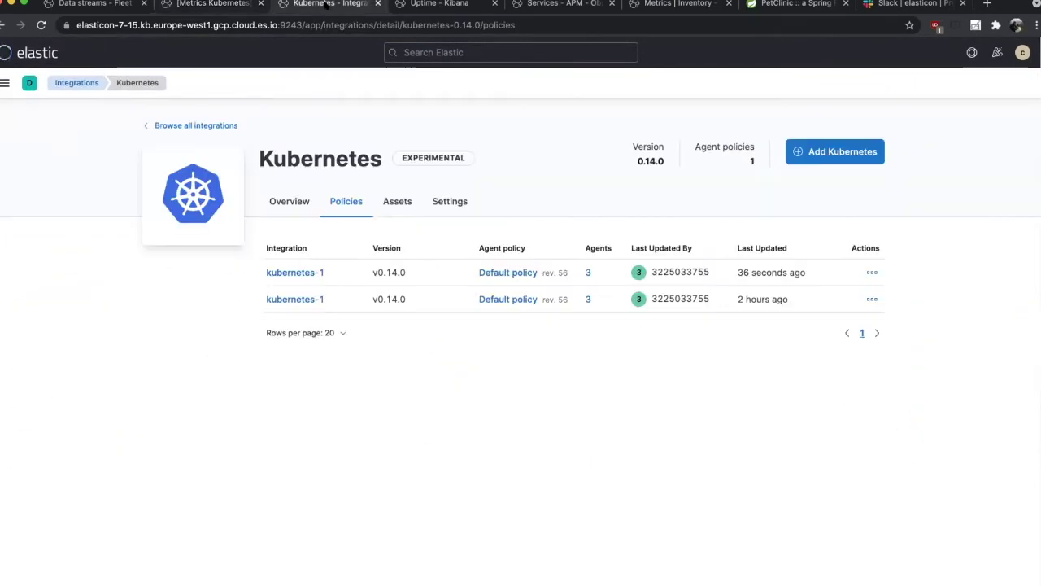
pyautogui.click(443, 4)
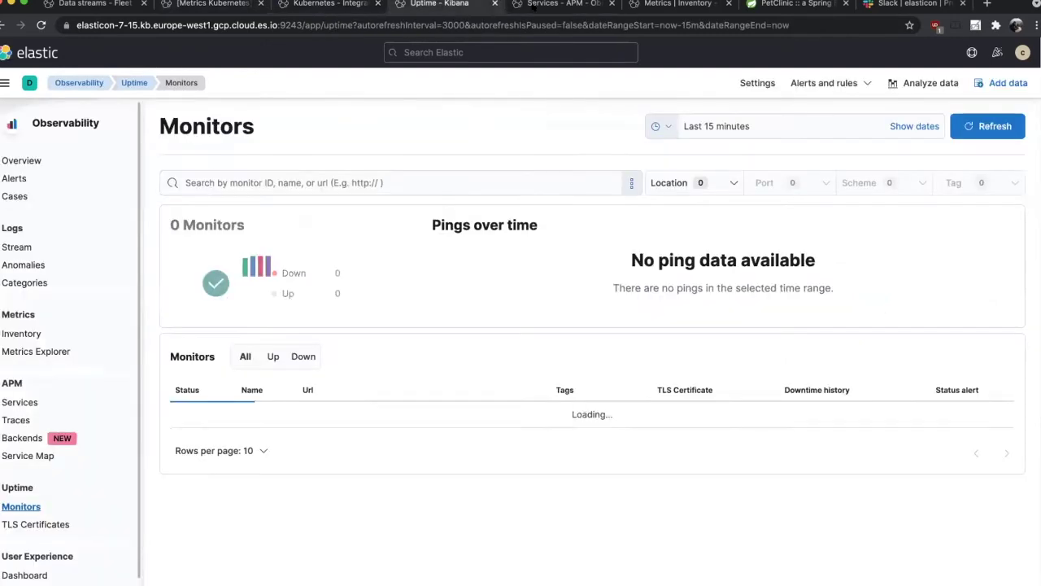
pyautogui.click(667, 4)
pyautogui.click(991, 183)
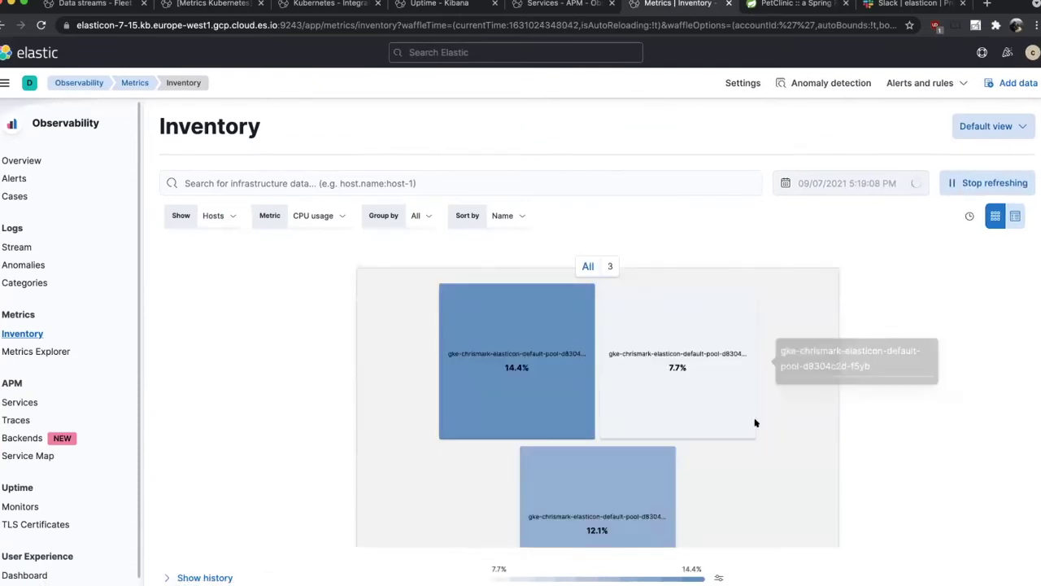
pyautogui.scroll(-2, 756, 422)
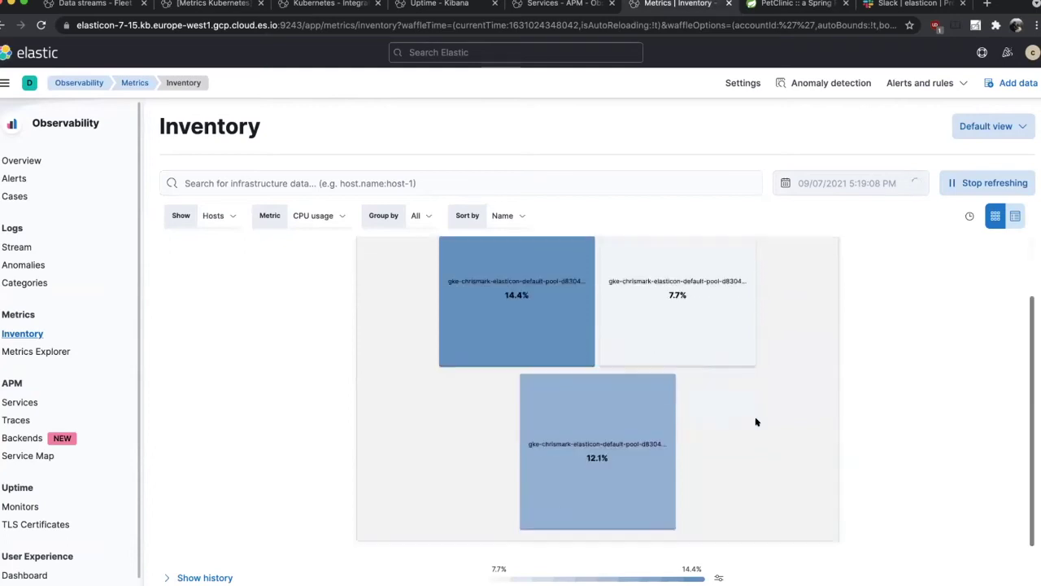
pyautogui.scroll(2, 474, 298)
# Open the 14.4% CPU host's details and view its Logs, Processes and Metadata.
pyautogui.click(526, 324)
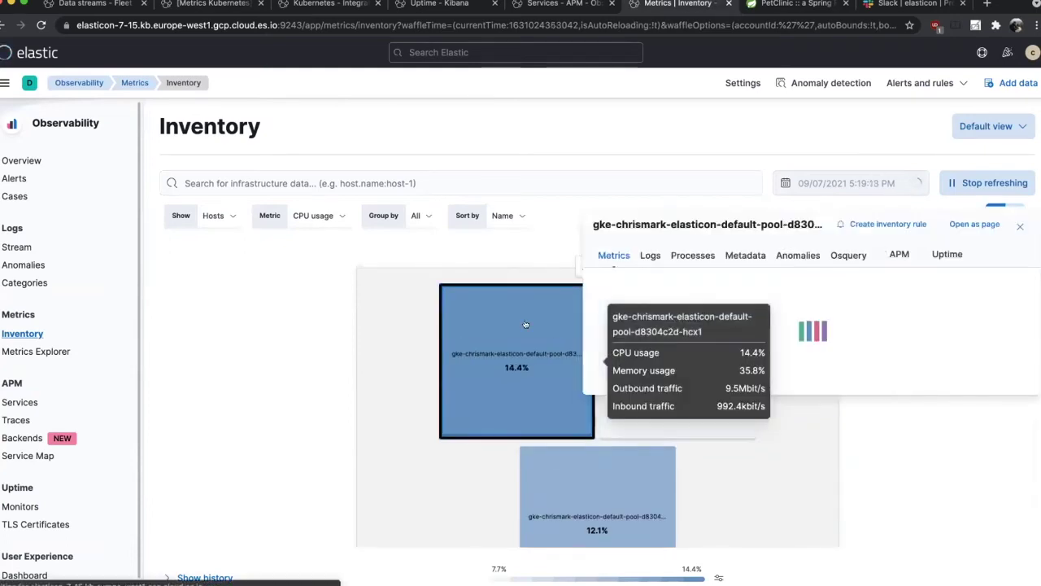
pyautogui.scroll(-3, 650, 402)
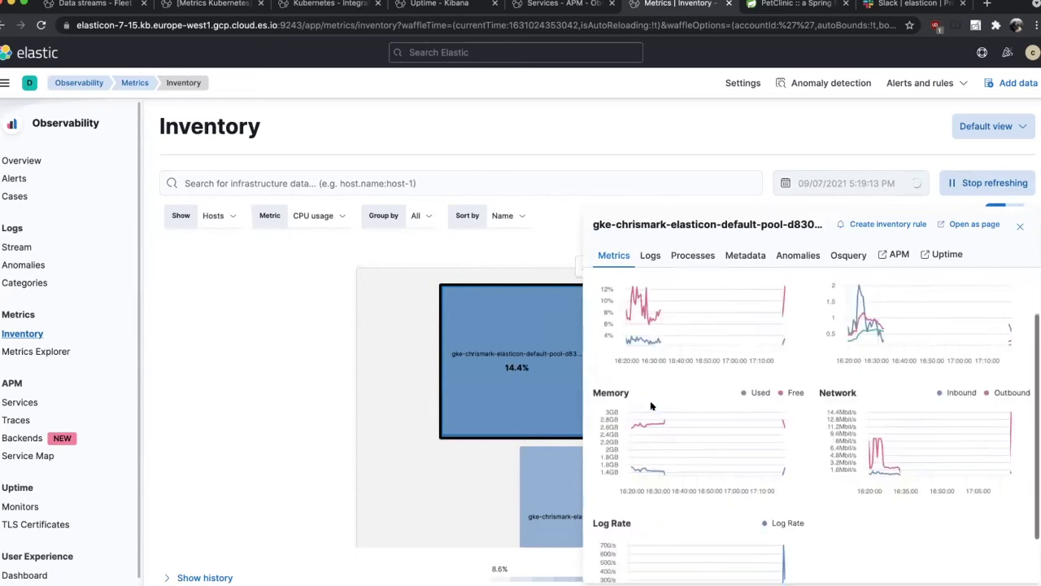
pyautogui.scroll(3, 650, 401)
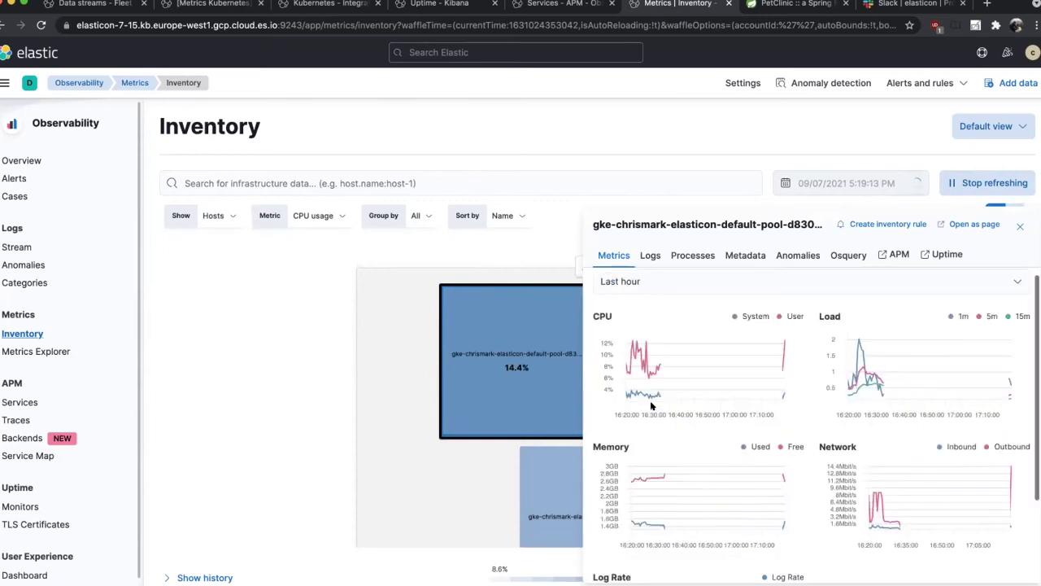
pyautogui.click(647, 255)
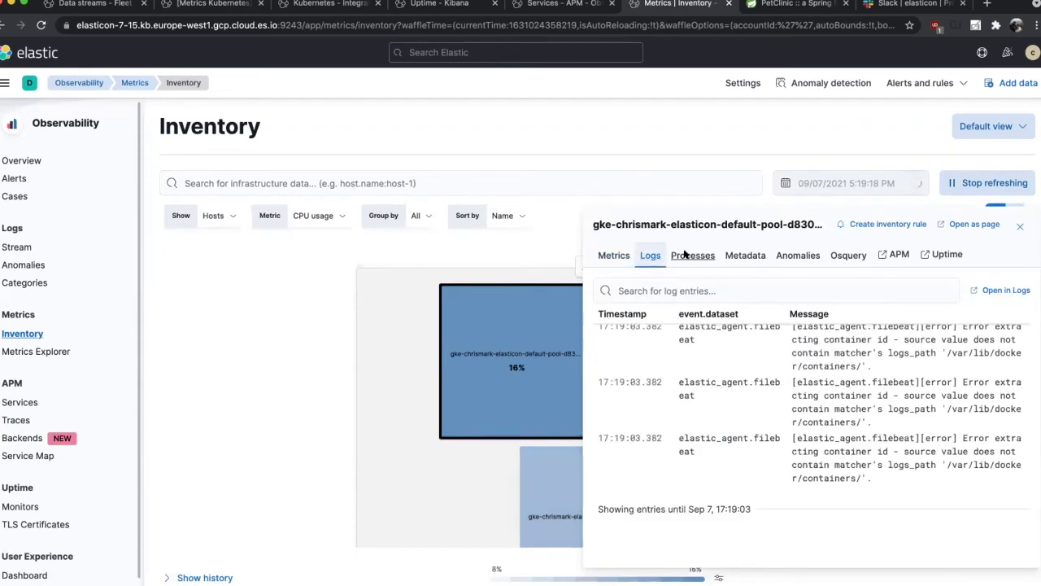
pyautogui.click(685, 255)
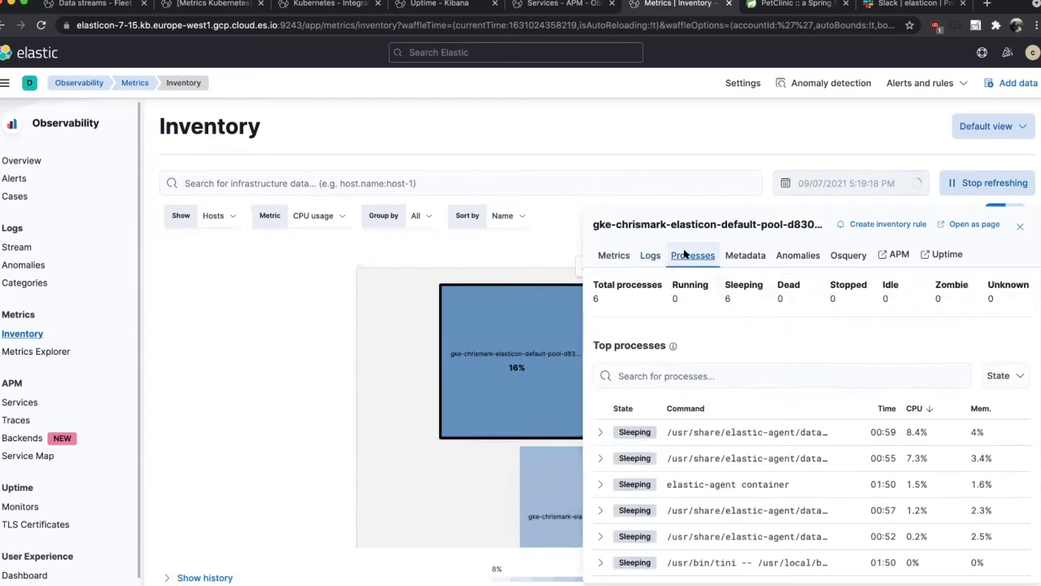
pyautogui.click(743, 255)
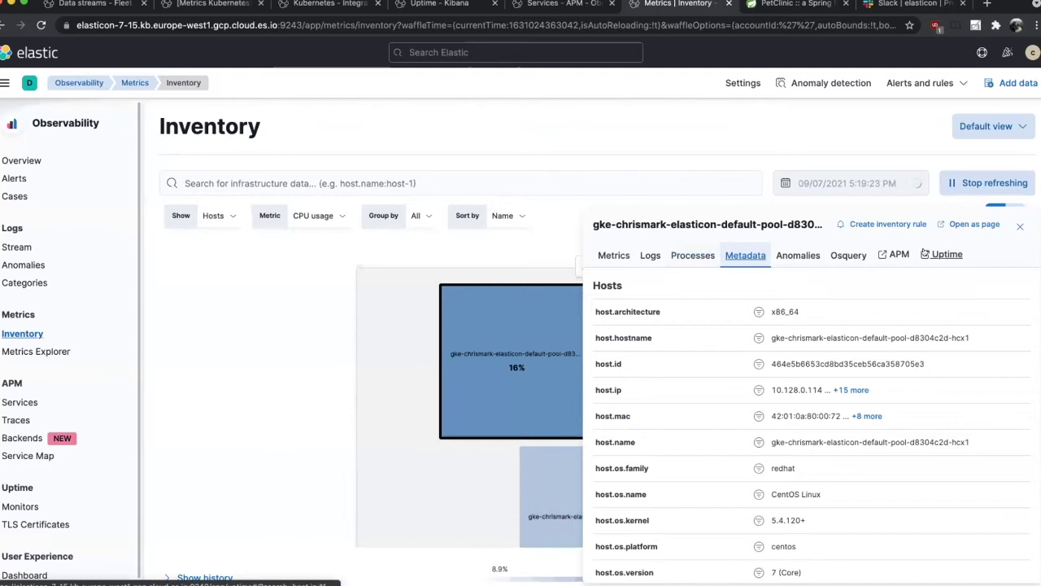
# Show Kubernetes Pods in the inventory, grouped by Node.
pyautogui.click(220, 216)
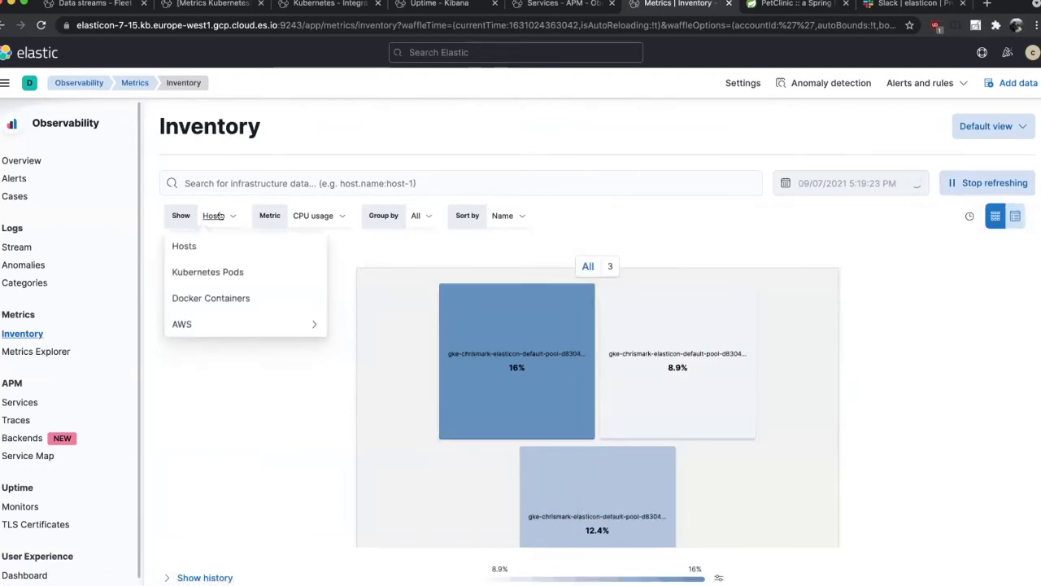
pyautogui.click(216, 270)
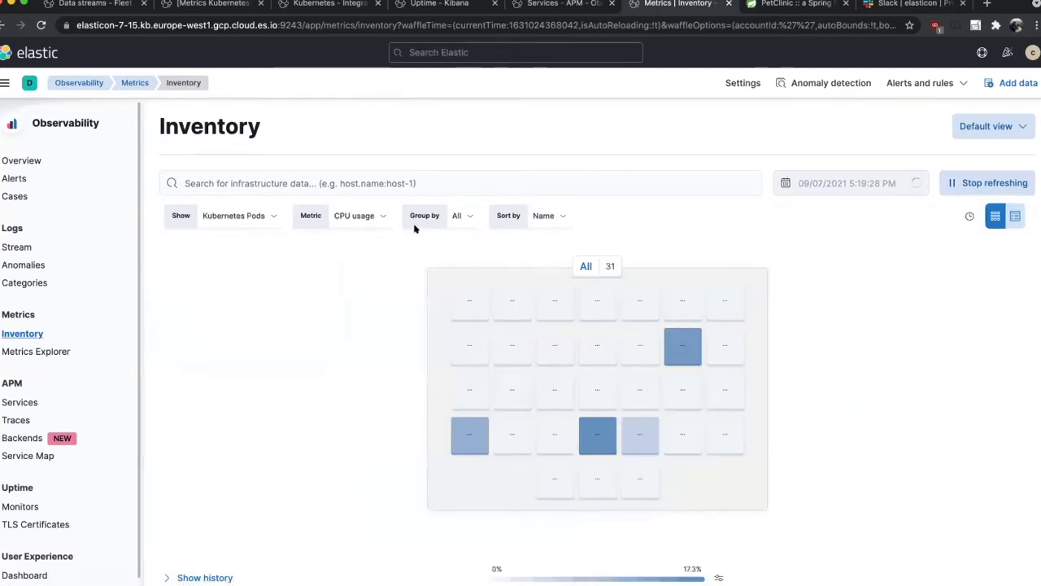
pyautogui.click(458, 216)
pyautogui.click(371, 329)
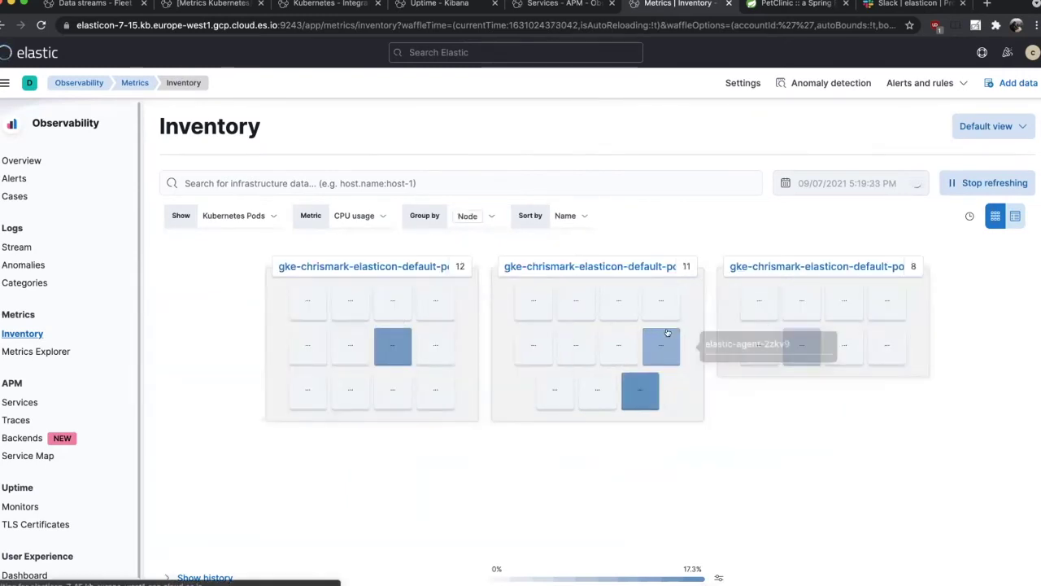
# Open a busy pod's logs and metrics in new tabs.
pyautogui.moveTo(663, 346)
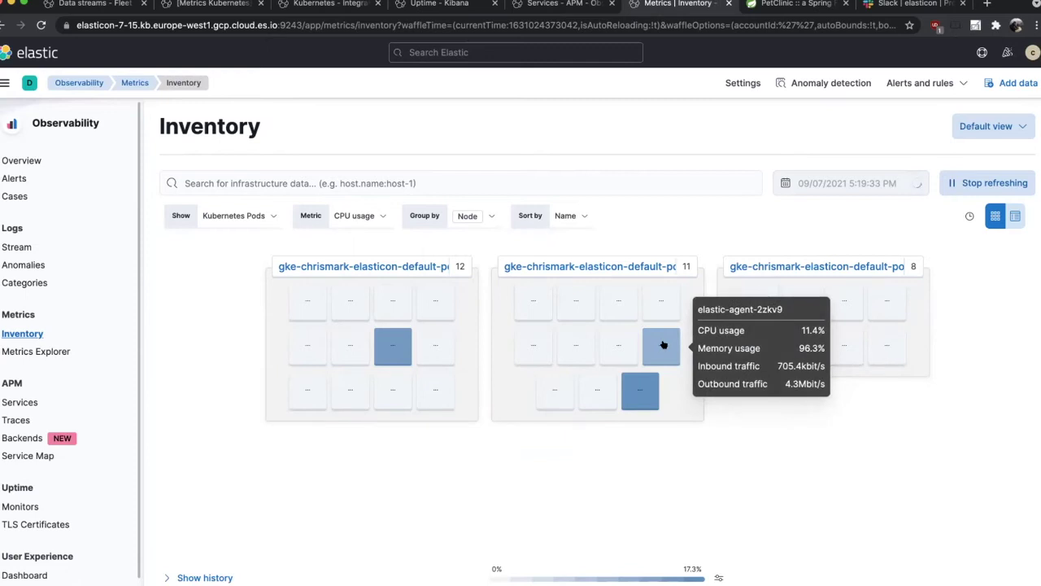
pyautogui.click(659, 343)
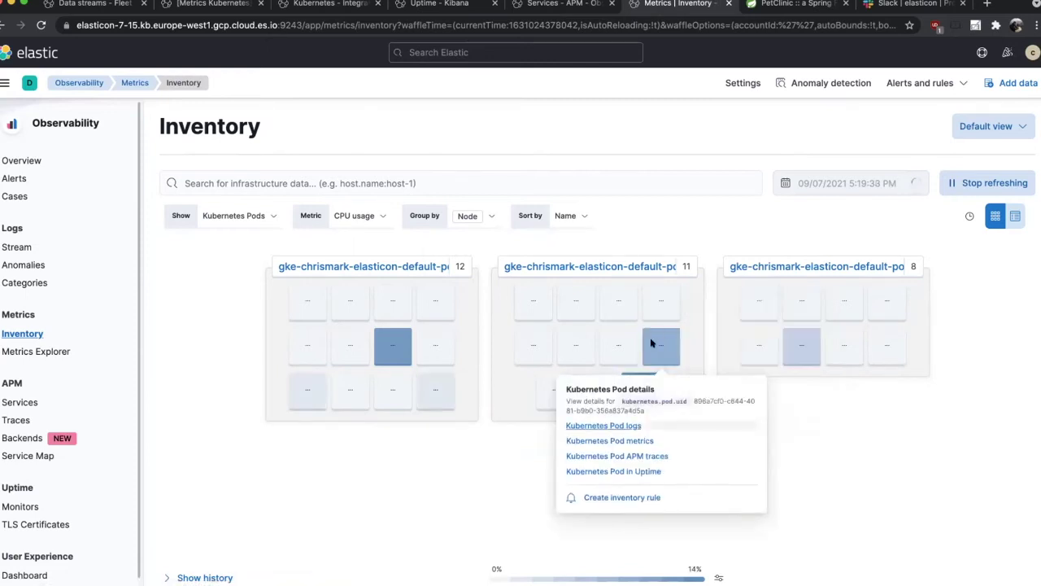
pyautogui.click(617, 425)
pyautogui.click(627, 439)
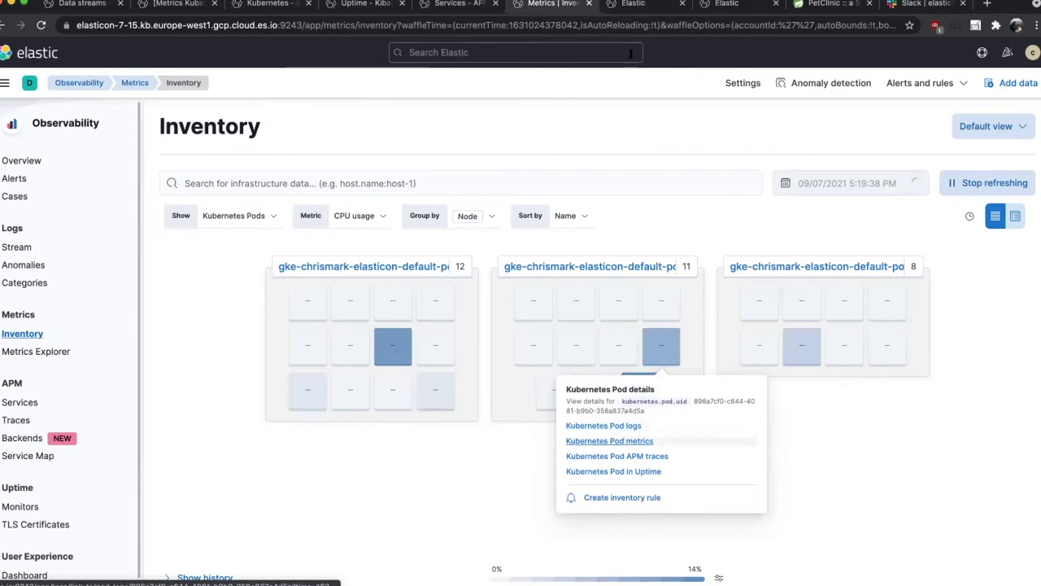
# Review elastic-agent-2zkv9's log stream and CPU/memory charts, then return to the pod inventory.
pyautogui.click(626, 4)
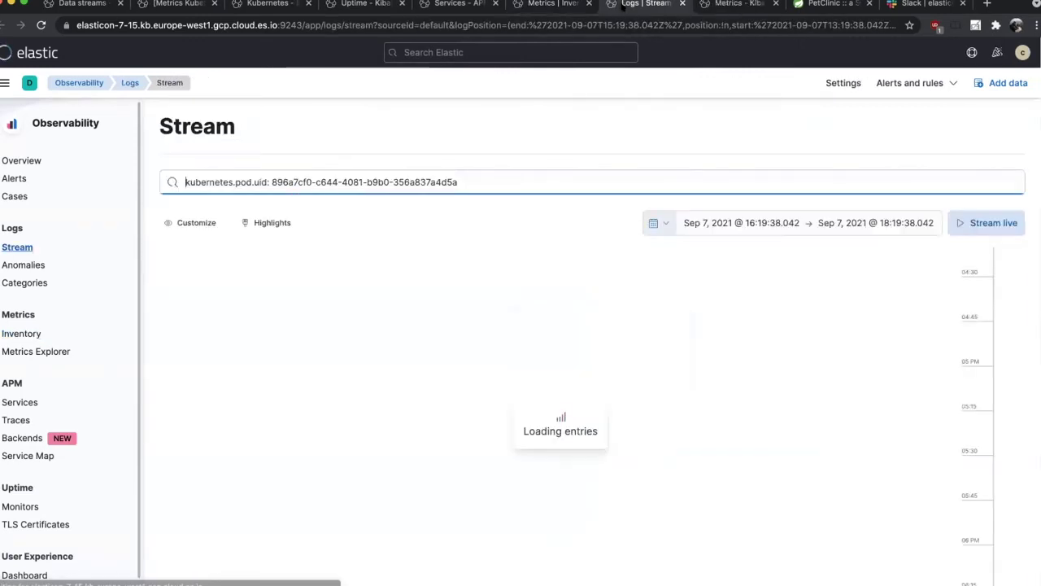
pyautogui.scroll(-1, 651, 379)
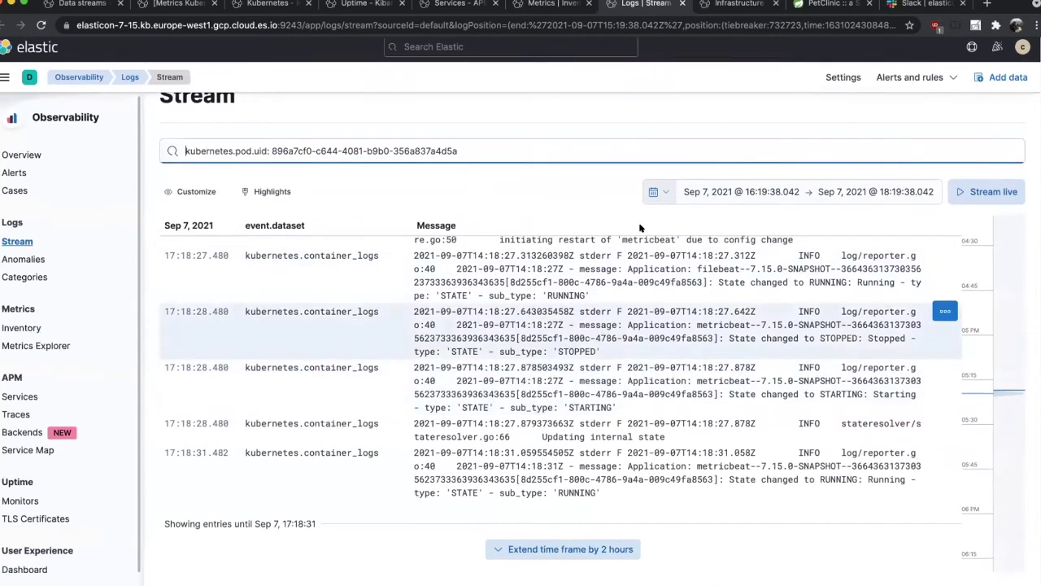
pyautogui.click(716, 5)
pyautogui.scroll(-2, 690, 407)
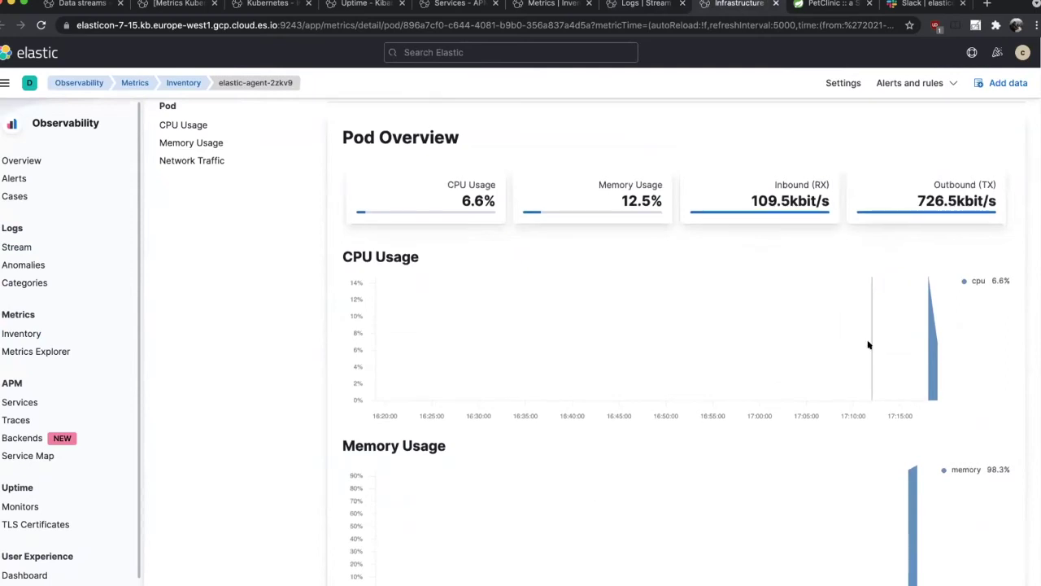
pyautogui.scroll(-2, 869, 344)
pyautogui.scroll(-2, 847, 390)
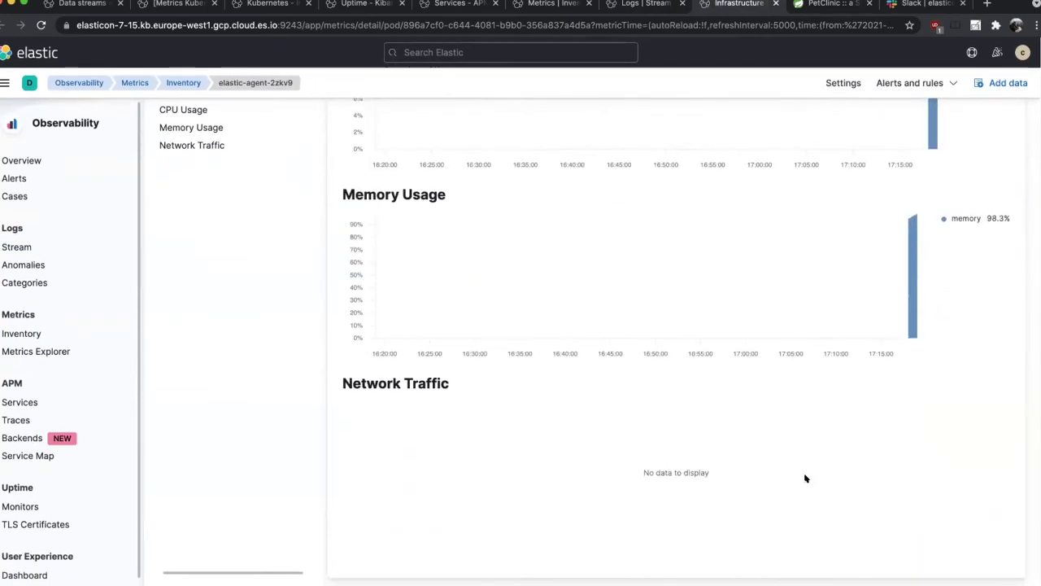
pyautogui.scroll(6, 757, 415)
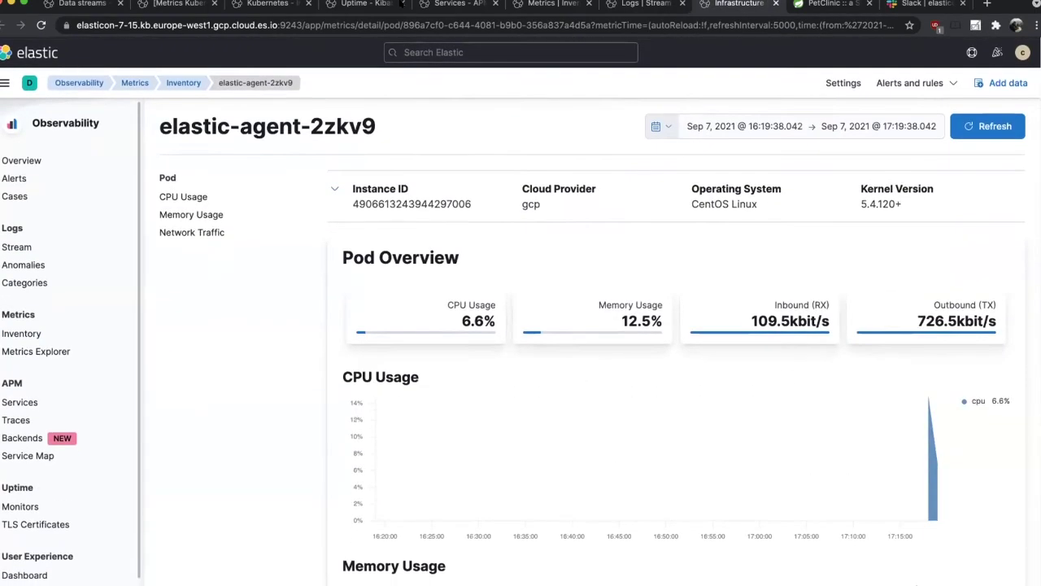
pyautogui.click(540, 3)
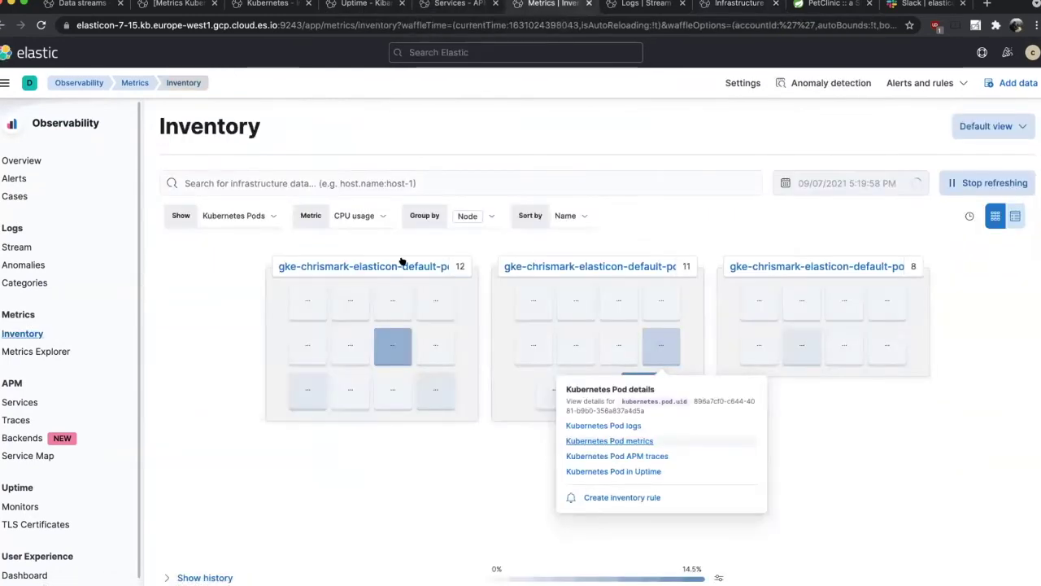
# Close the pod popover and filter the Inventory search to redis.
pyautogui.click(237, 274)
pyautogui.click(286, 180)
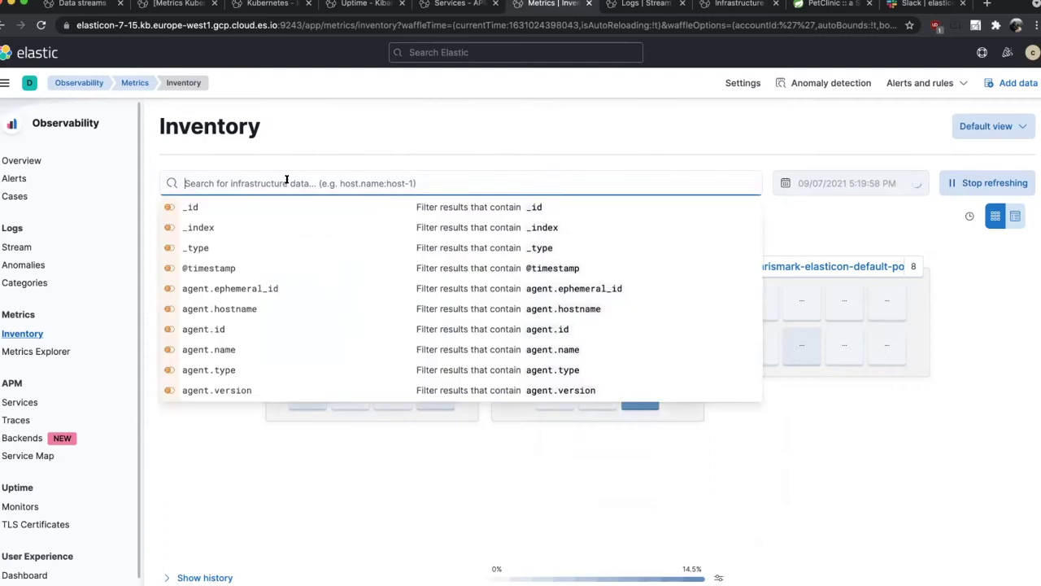
pyautogui.write('redi')
pyautogui.press('BackSpace')
pyautogui.press('BackSpace')
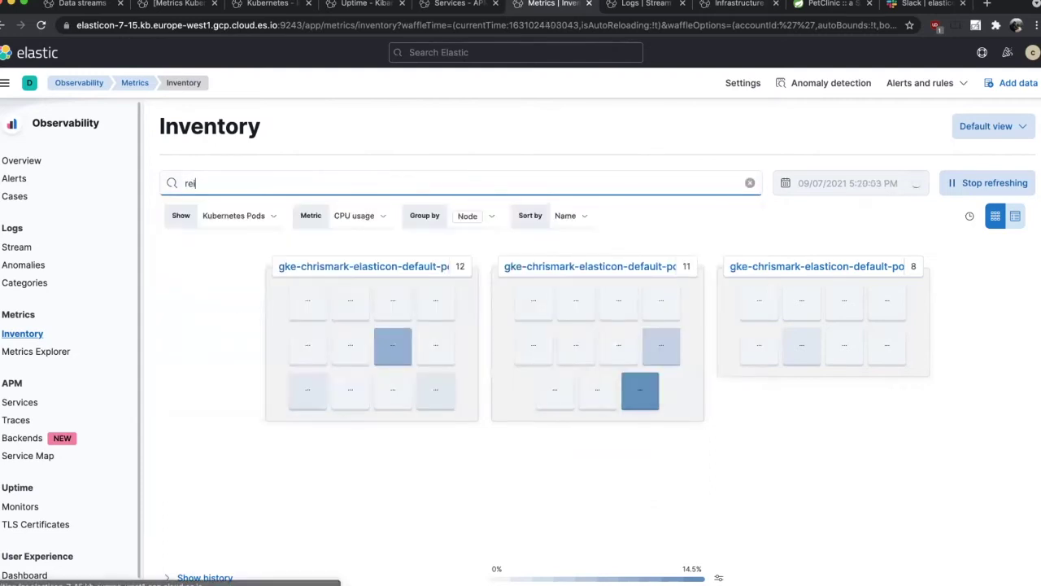
pyautogui.write('dos')
pyautogui.press('BackSpace')
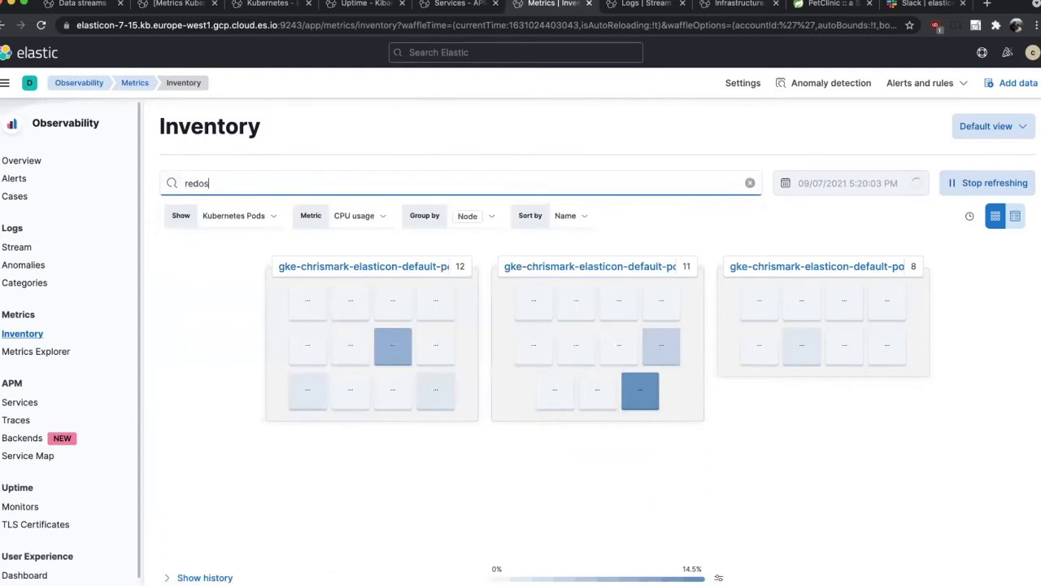
pyautogui.press('BackSpace')
pyautogui.press('BackSpace')
pyautogui.write('is')
pyautogui.press('Return')
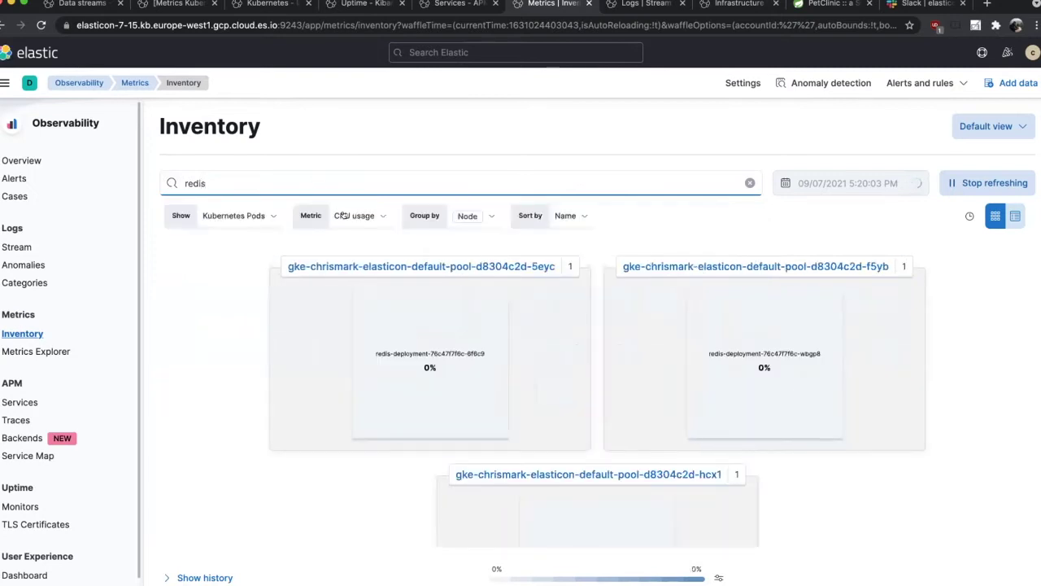
# Scroll through the three node groups, each with one redis-deployment pod at 0% CPU.
pyautogui.moveTo(433, 330)
pyautogui.scroll(-3, 608, 411)
pyautogui.scroll(3, 502, 361)
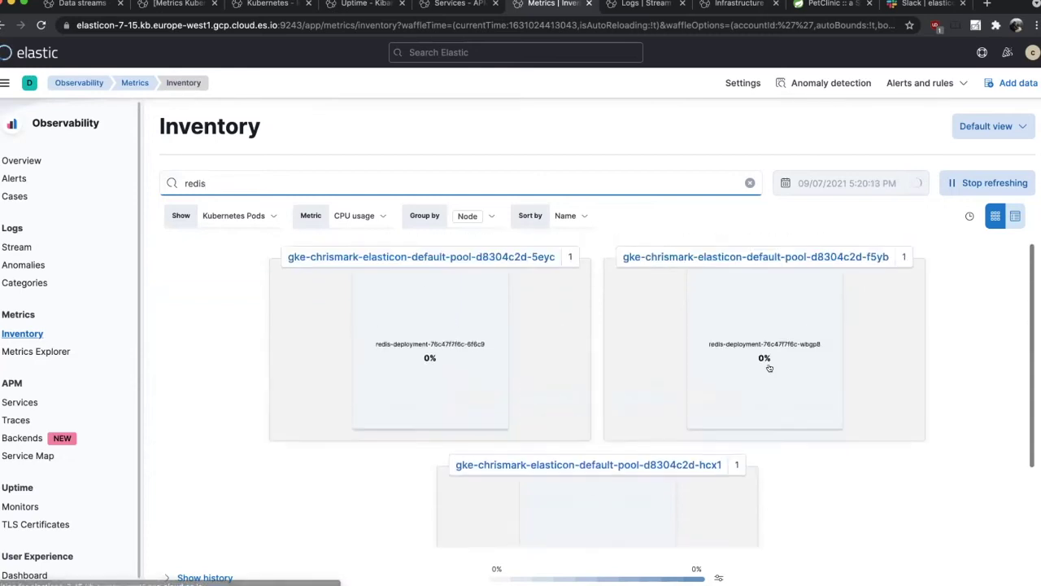
pyautogui.scroll(-3, 640, 394)
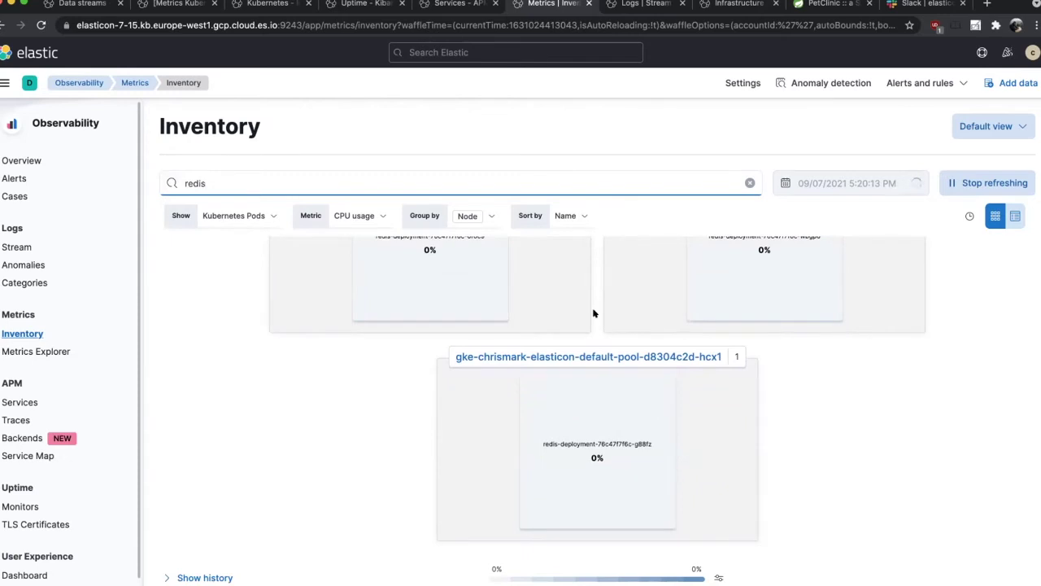
pyautogui.scroll(3, 596, 313)
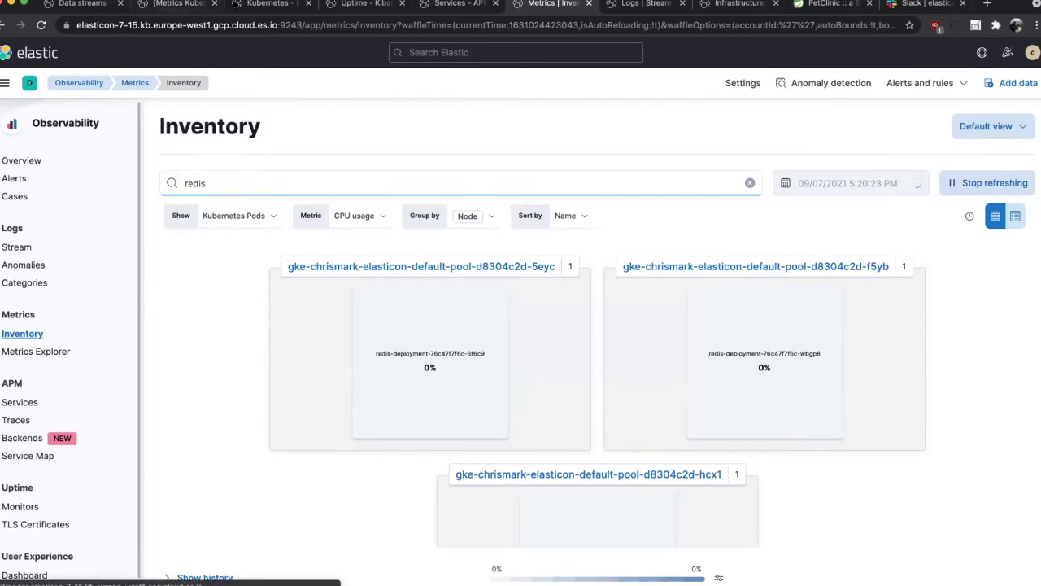
# Find Redis in the integrations catalogue and start adding the Redis integration.
pyautogui.click(173, 4)
pyautogui.click(257, 4)
pyautogui.click(81, 82)
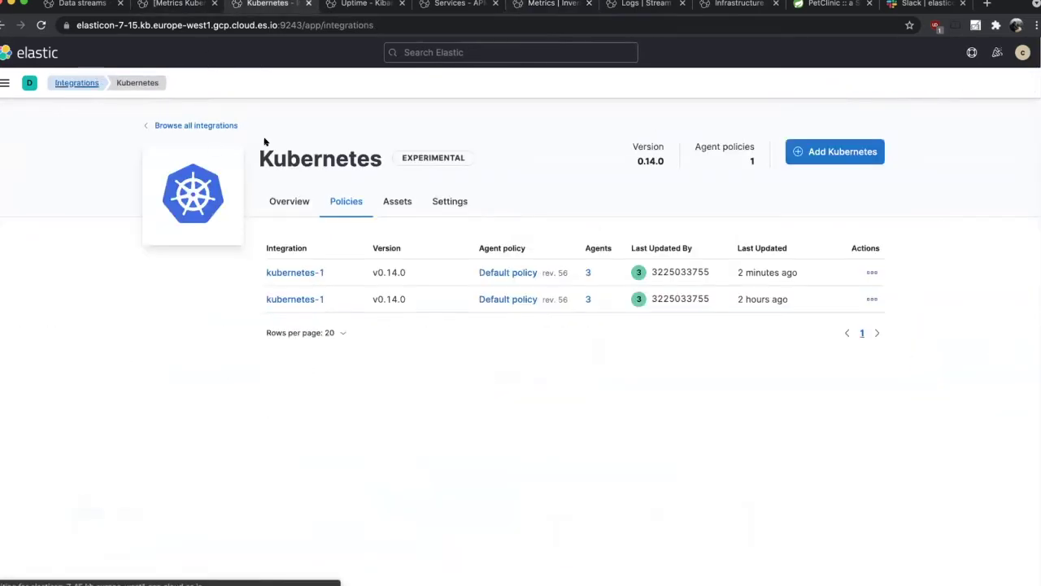
pyautogui.click(448, 298)
pyautogui.write('reid')
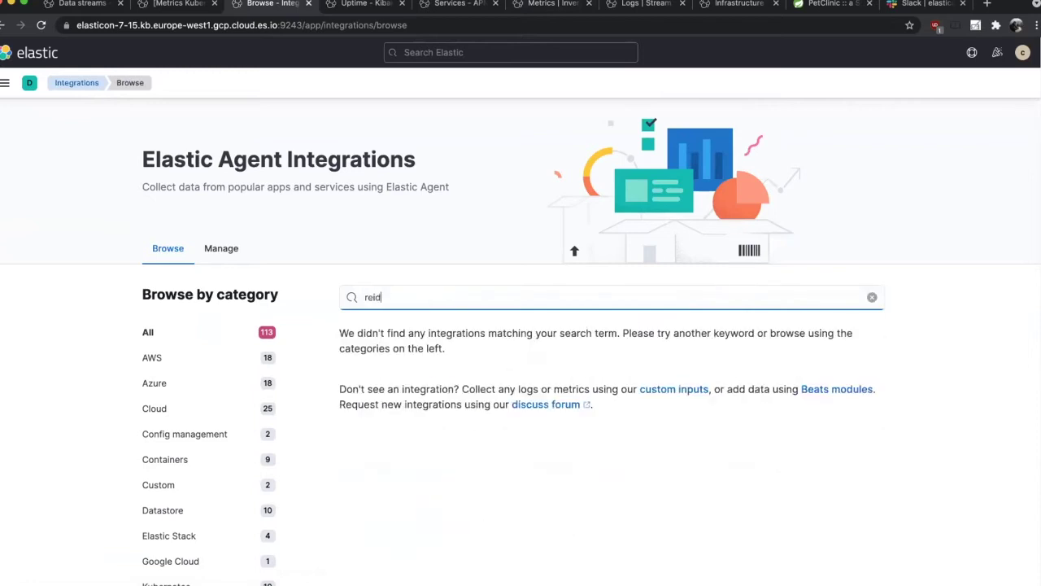
pyautogui.write('dis')
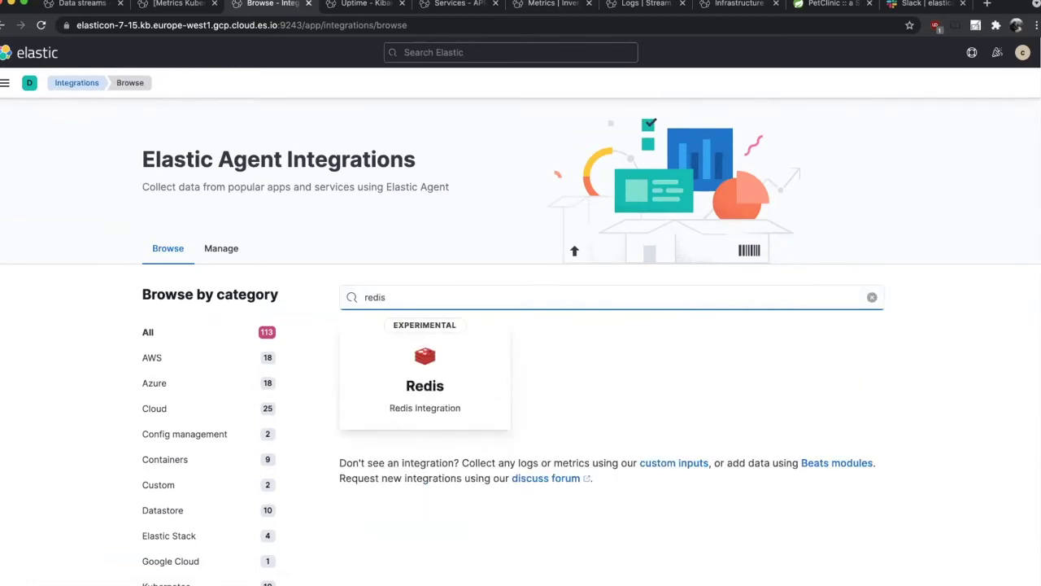
pyautogui.click(426, 380)
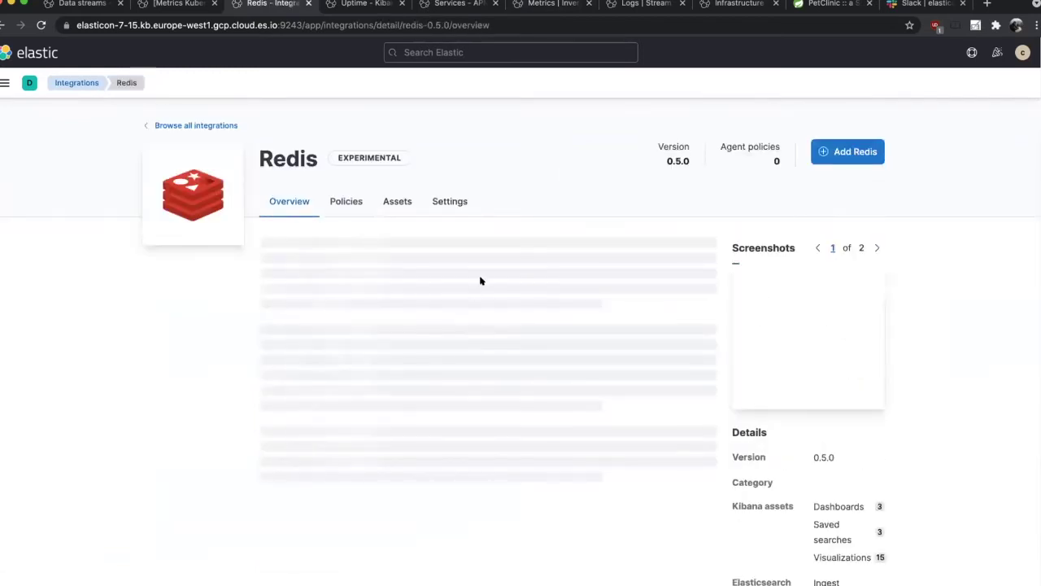
pyautogui.click(846, 152)
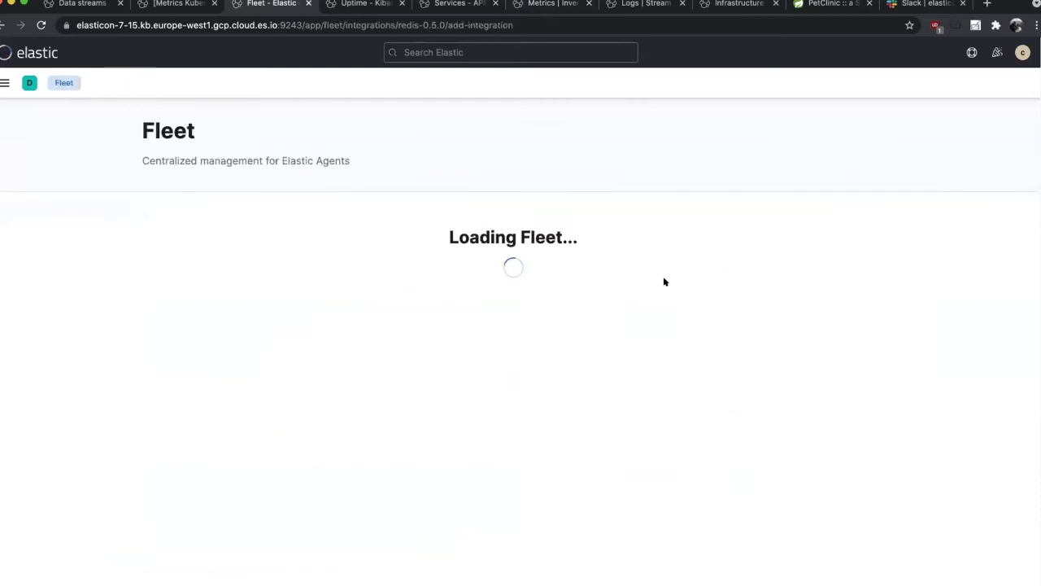
# Turn off Redis application logs and set the slow-log host to ${env.NODE_NAME}:6379.
pyautogui.scroll(-2, 941, 106)
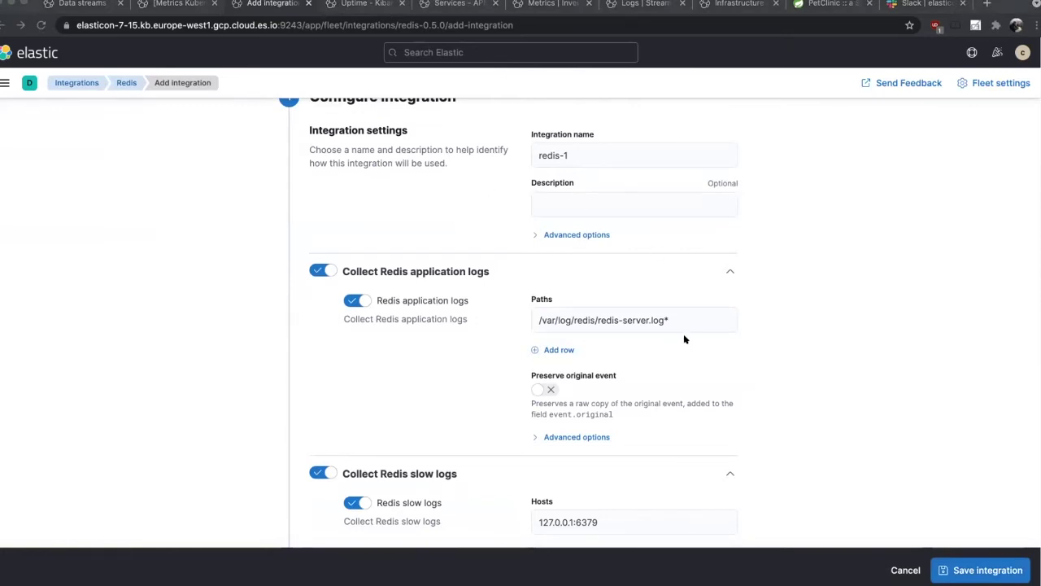
pyautogui.scroll(-1, 358, 212)
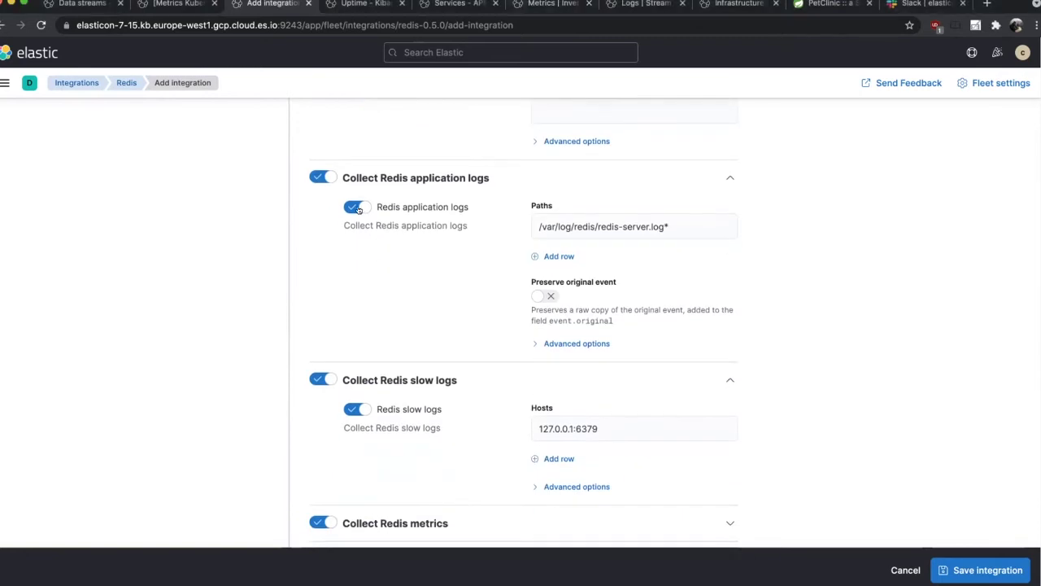
pyautogui.click(358, 209)
pyautogui.scroll(-1, 615, 279)
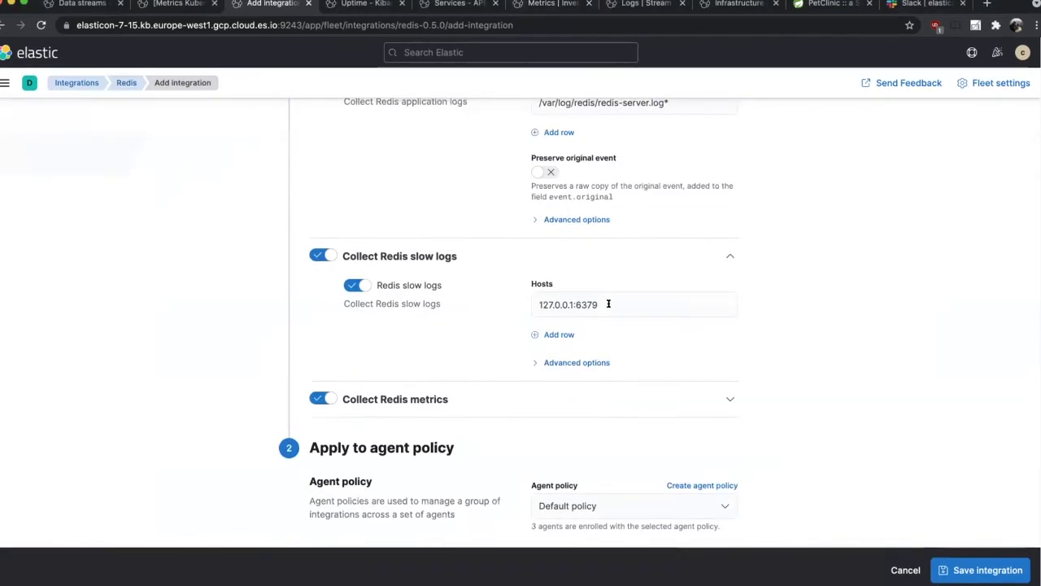
pyautogui.click(537, 303)
pyautogui.hotkey('ctrl', 'a')
pyautogui.press('BackSpace')
pyautogui.write('${env.NODE_NAME}:6379')
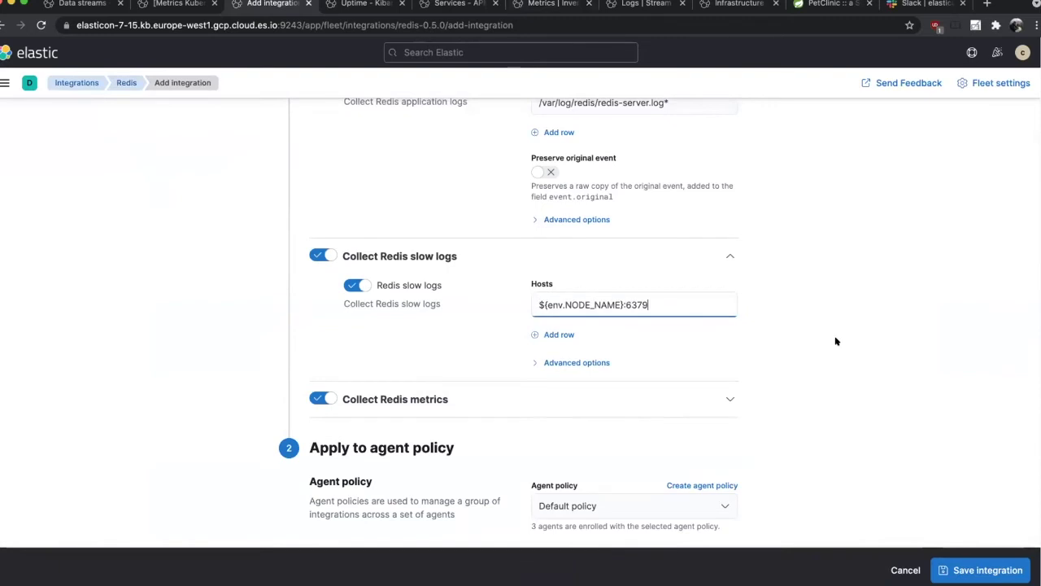
# Set the Redis metrics host to ${env.NODE_NAME}:6379, then save and deploy the integration.
pyautogui.click(710, 390)
pyautogui.scroll(-1, 791, 351)
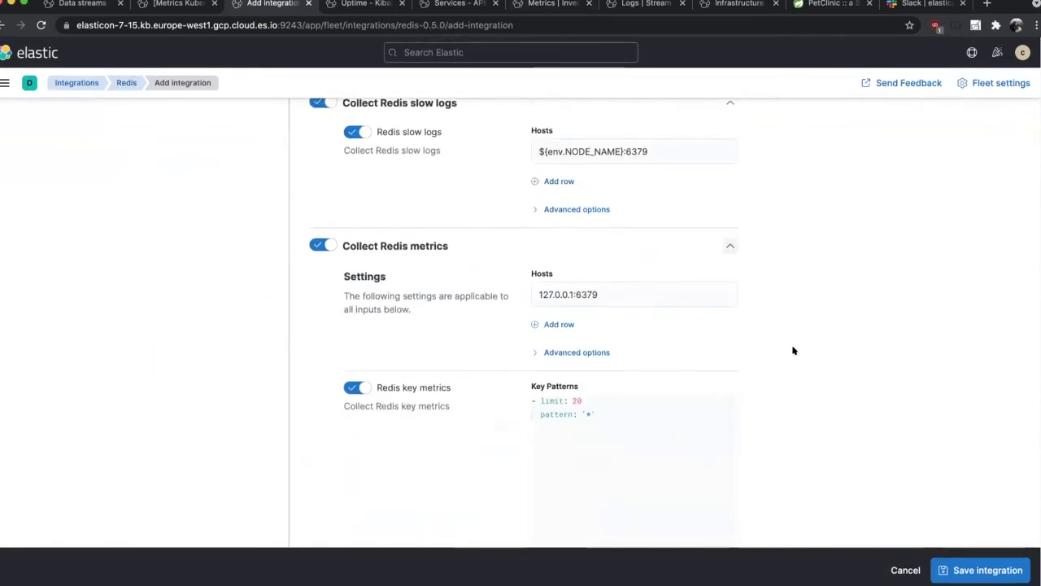
pyautogui.click(537, 284)
pyautogui.hotkey('ctrl', 'a')
pyautogui.write('${env.NODE_NAME}:6379')
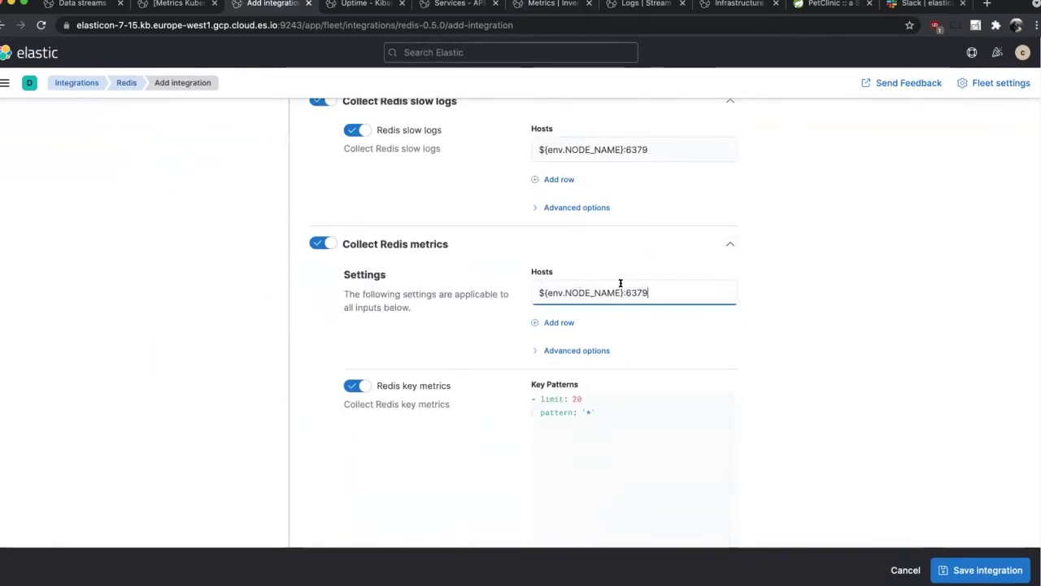
pyautogui.scroll(1, 816, 285)
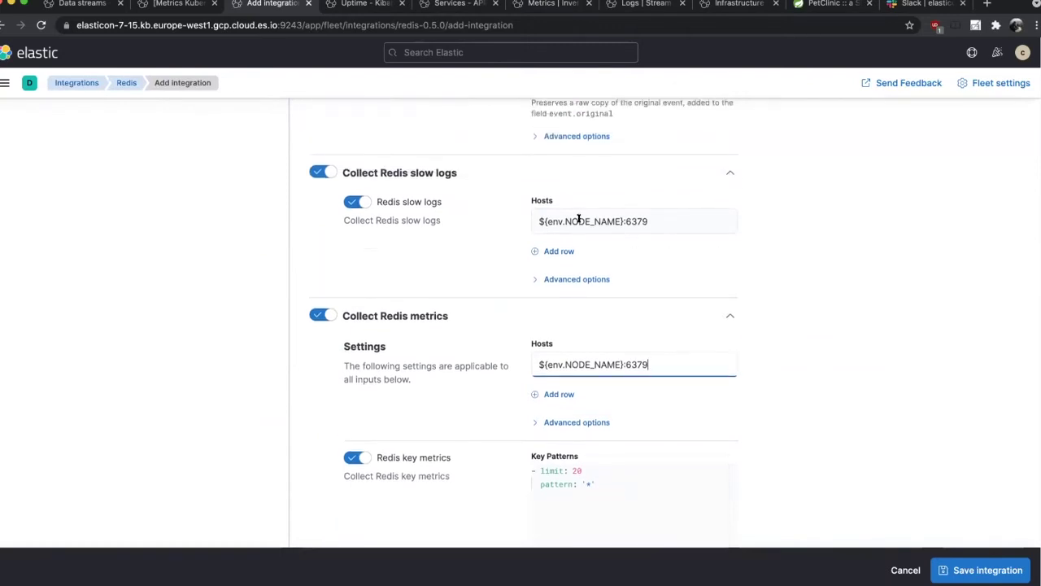
pyautogui.click(976, 570)
pyautogui.click(673, 359)
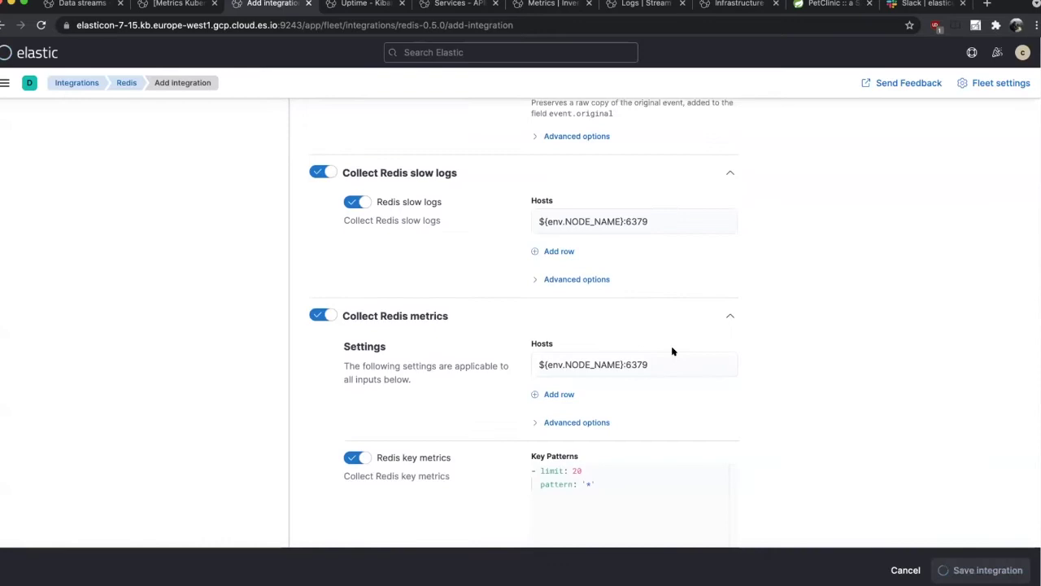
# Filter the Fleet data streams to the redis integration instead of kubernetes.
pyautogui.click(81, 5)
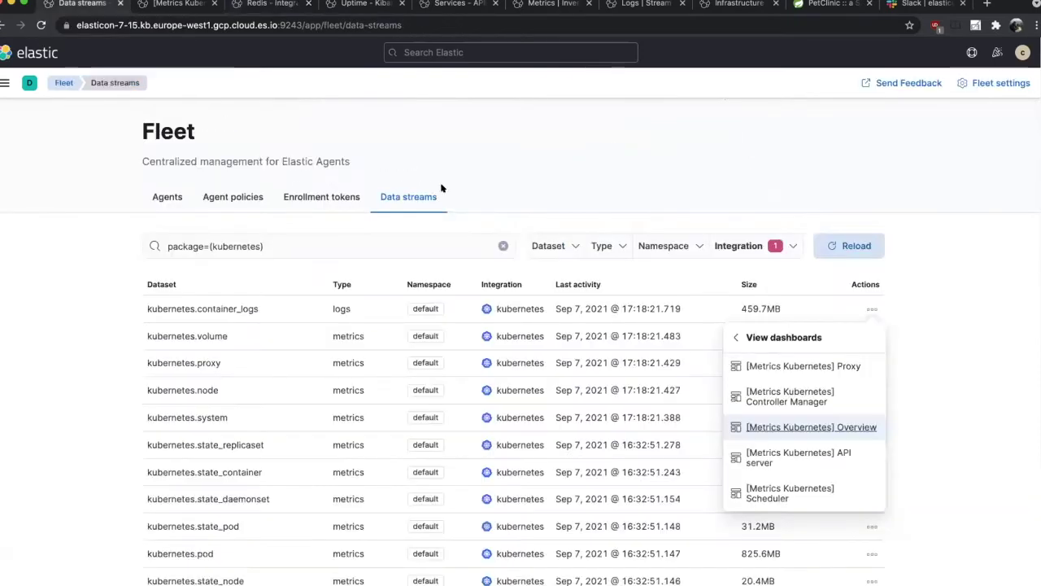
pyautogui.click(411, 197)
pyautogui.click(846, 244)
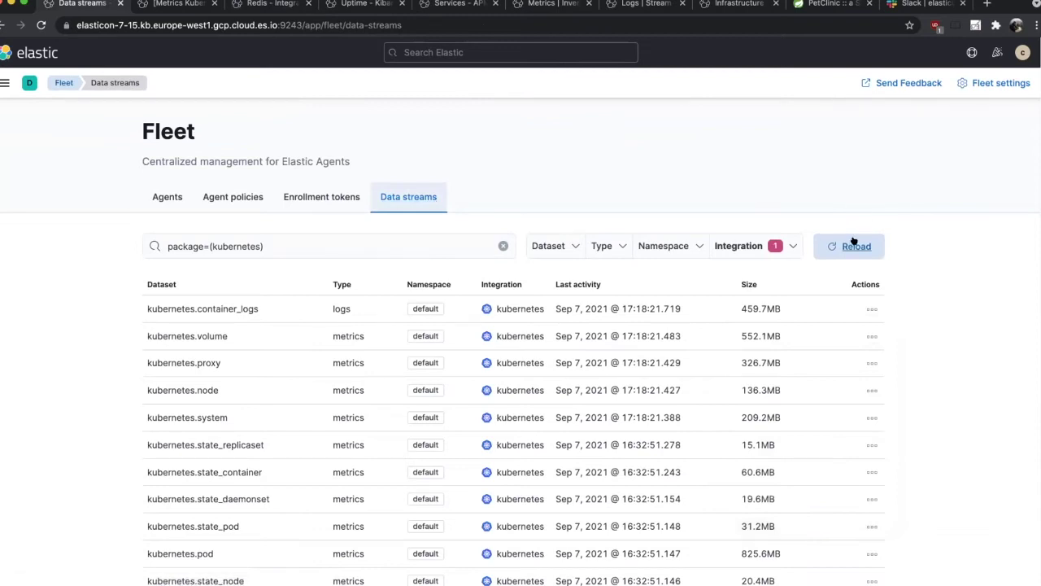
pyautogui.click(777, 244)
pyautogui.click(708, 276)
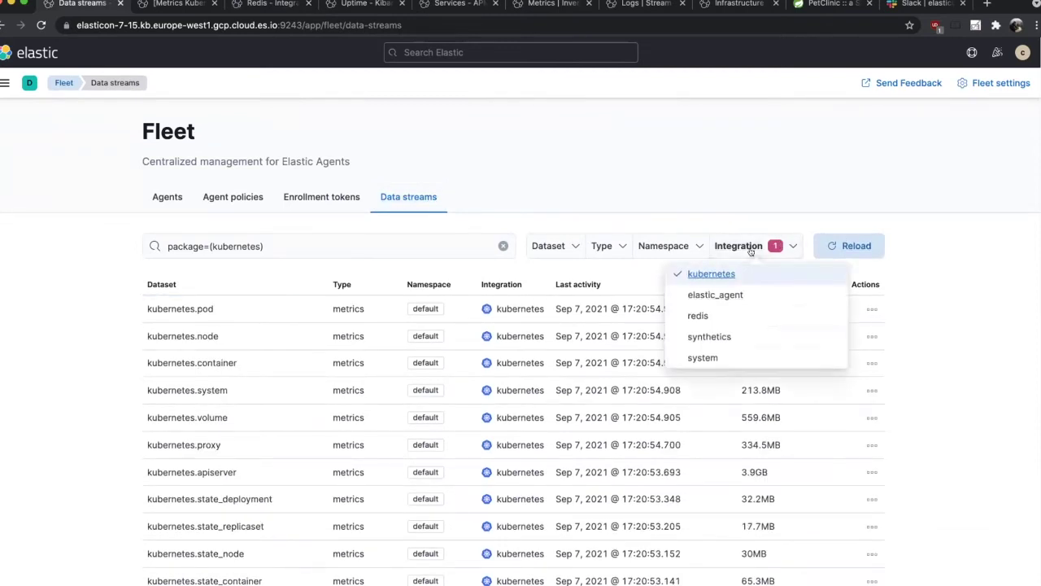
pyautogui.click(757, 245)
pyautogui.click(757, 246)
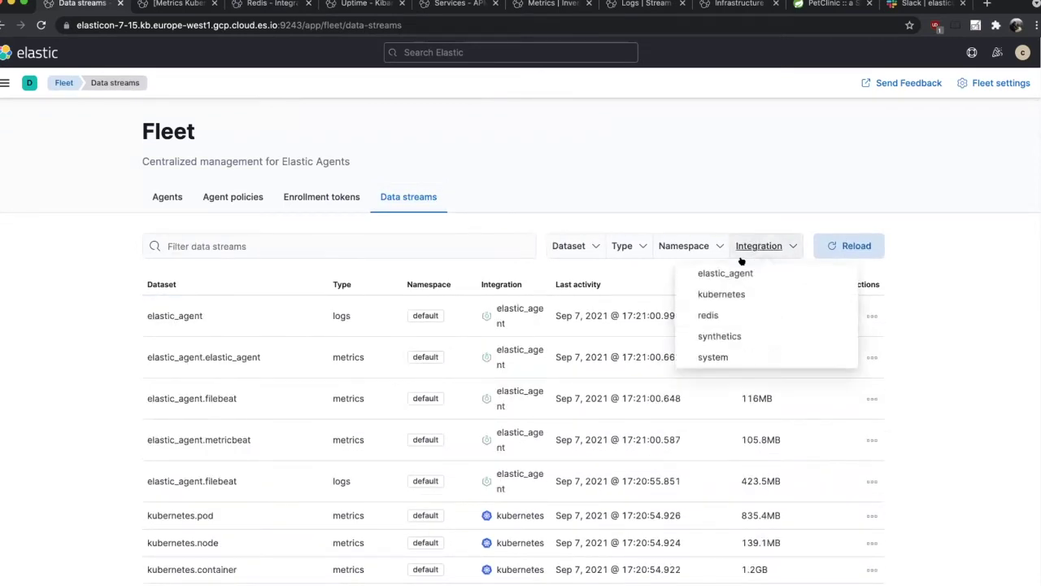
pyautogui.click(707, 315)
pyautogui.click(928, 306)
# Open the [Metrics Redis] Overview dashboard for redis.info in a new tab and view it.
pyautogui.click(879, 308)
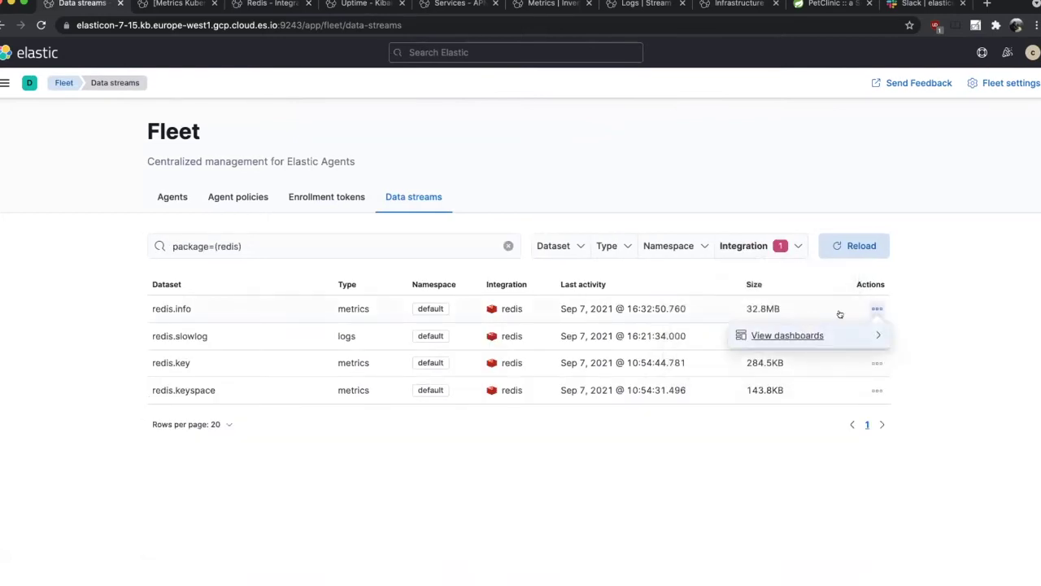
pyautogui.click(804, 333)
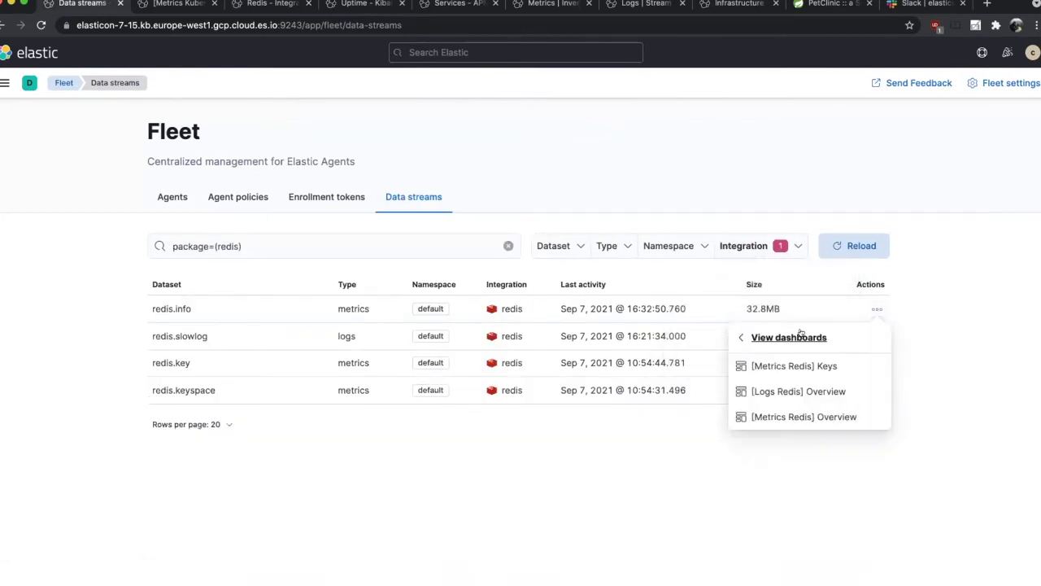
pyautogui.keyDown('super'); pyautogui.click(785, 417); pyautogui.keyUp('super')
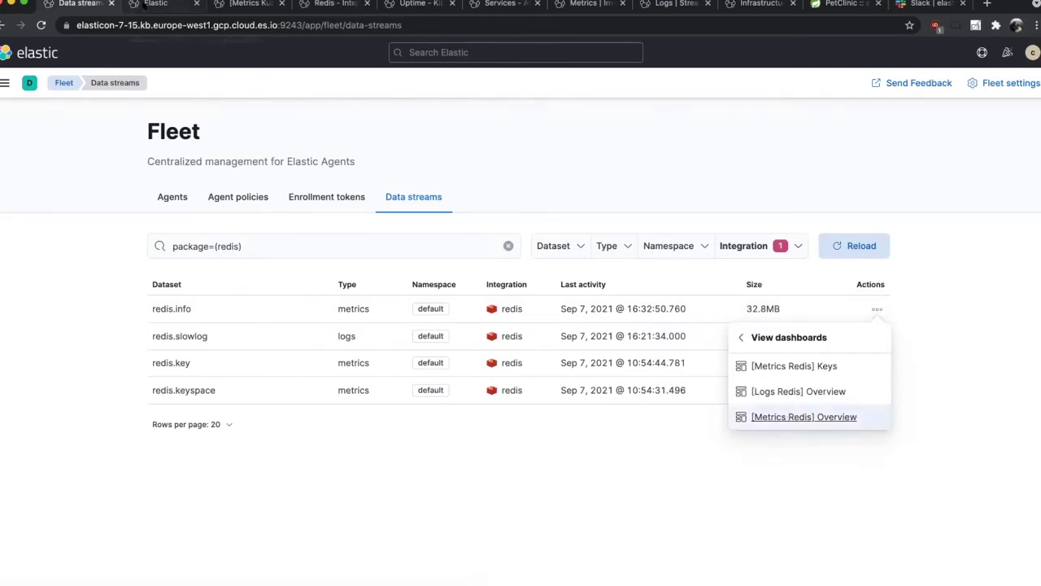
pyautogui.click(144, 4)
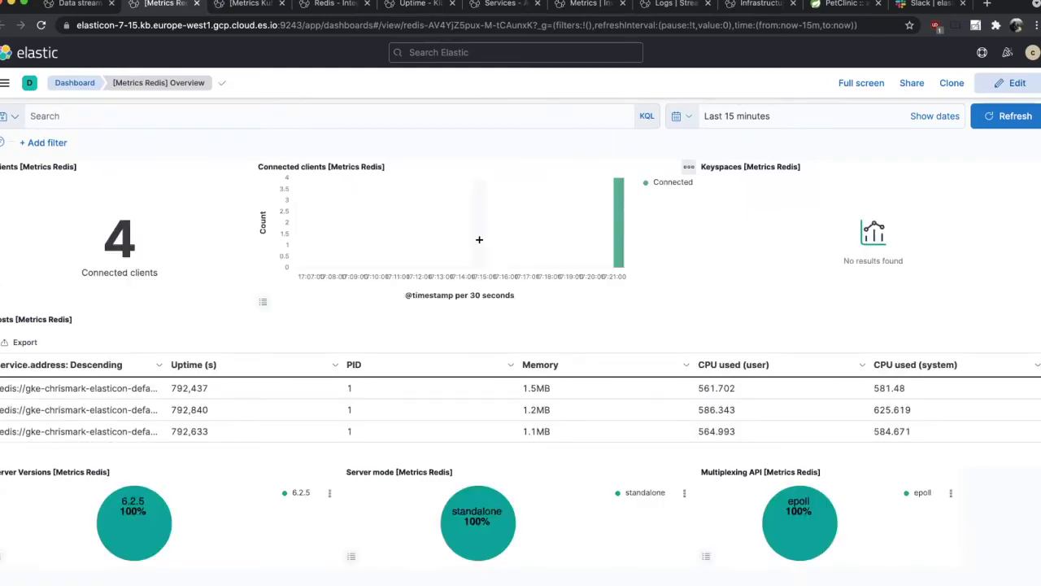
pyautogui.moveTo(616, 231)
pyautogui.moveTo(113, 383)
pyautogui.moveTo(296, 432)
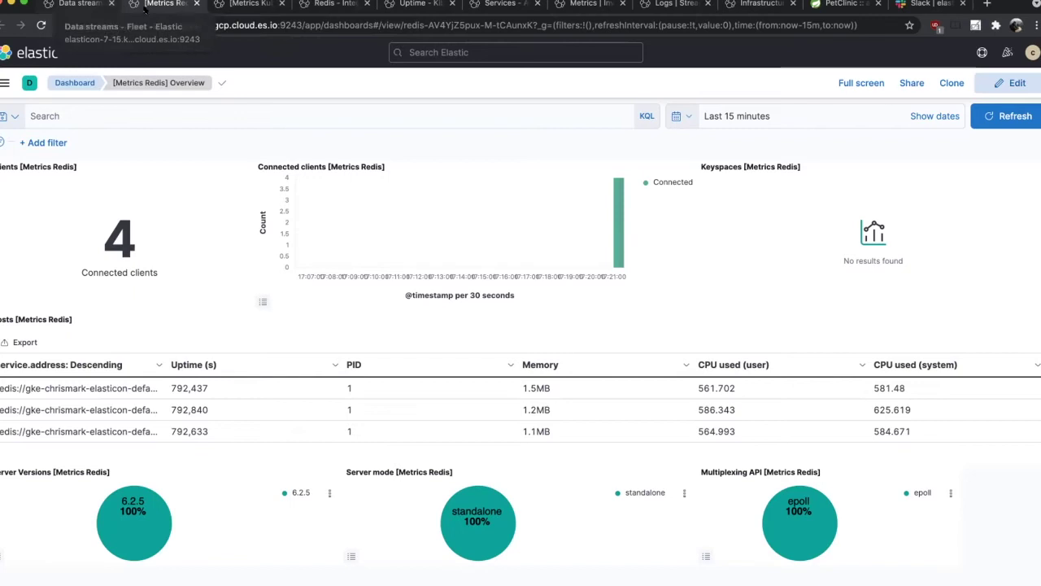
# Return to the full integrations catalogue, then bring the kitty terminal forward.
pyautogui.click(334, 5)
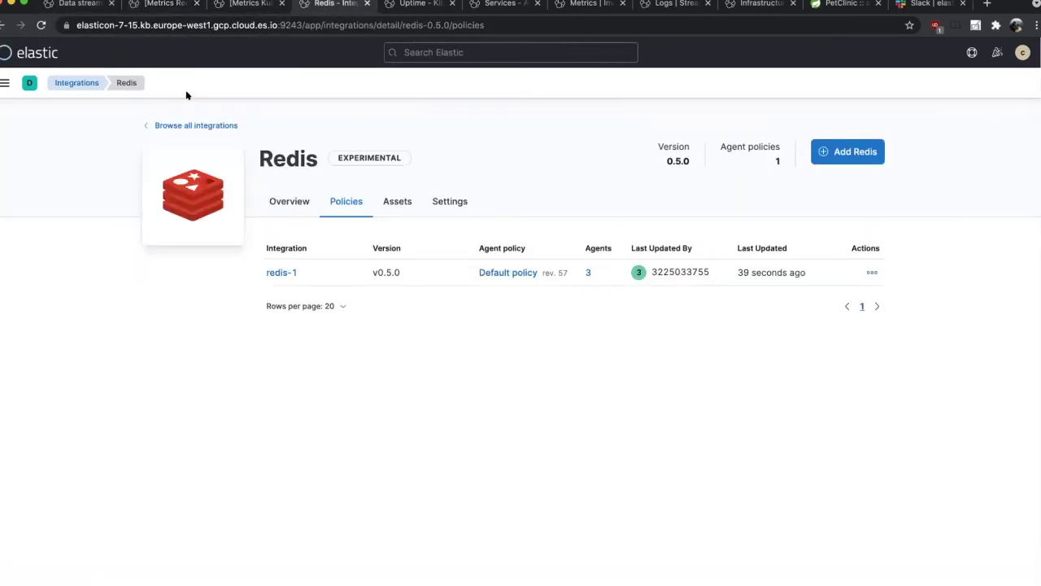
pyautogui.click(82, 83)
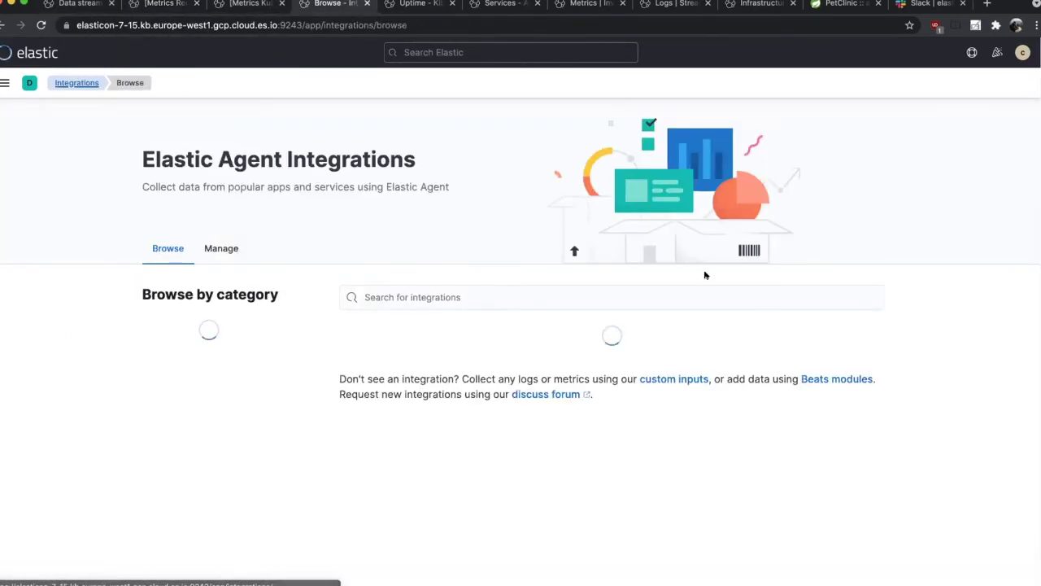
pyautogui.press('super+Tab')
pyautogui.click(476, 299)
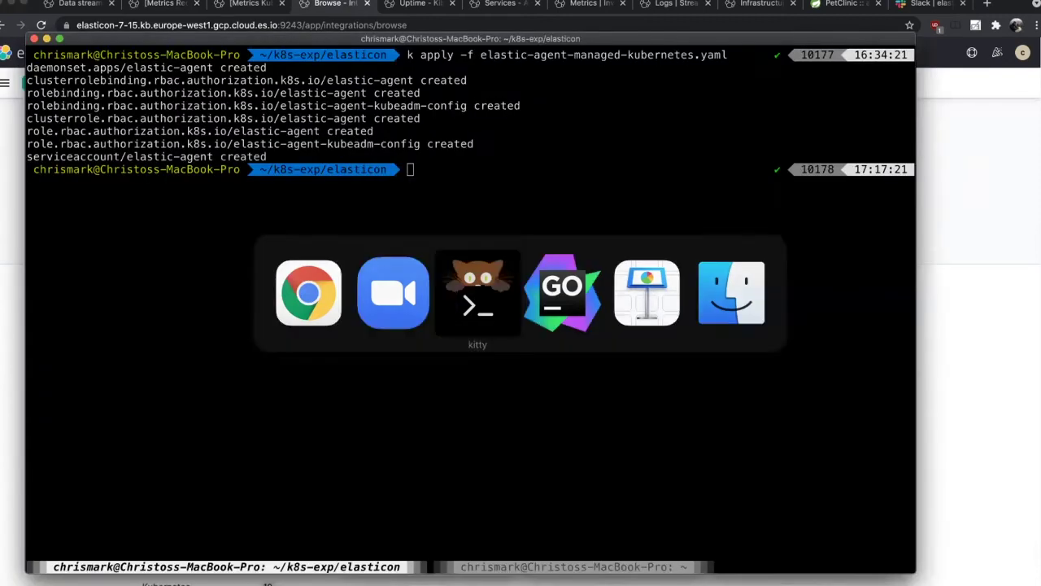
# Run 'k get pods', select the flaskapi-deployment pod name, and hide the terminal.
pyautogui.write('k get pods')
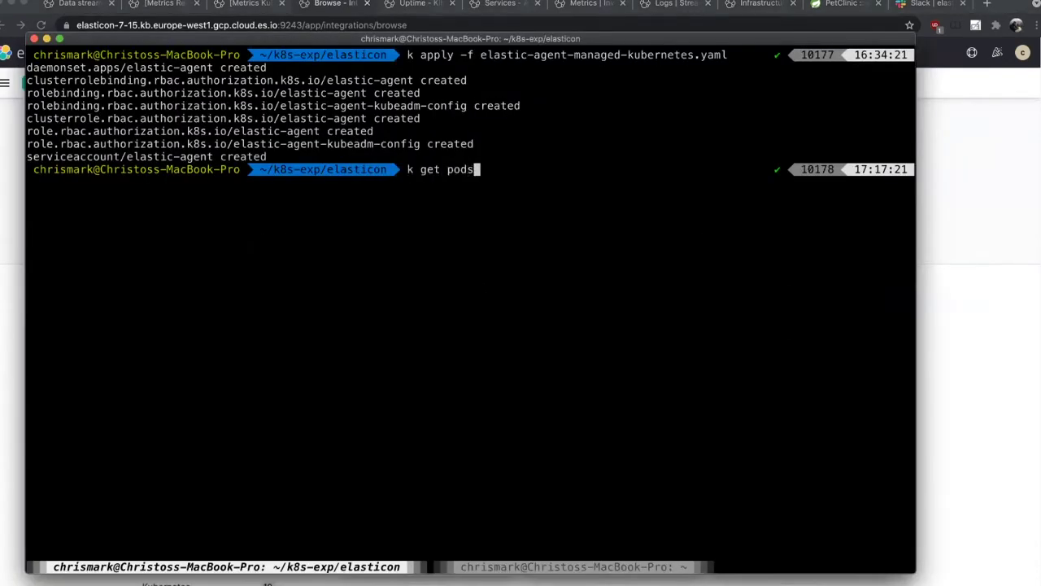
pyautogui.press('Return')
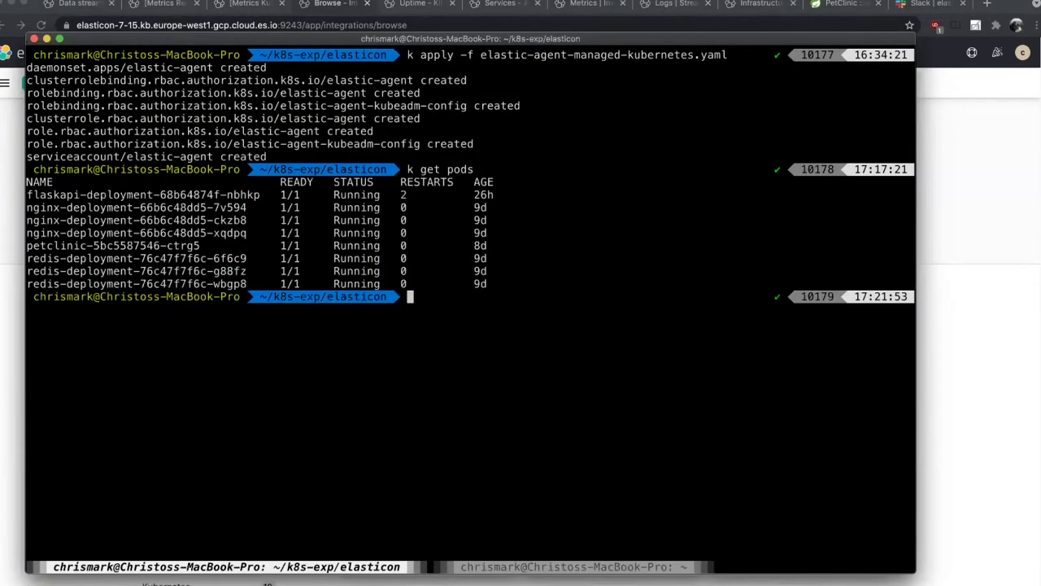
pyautogui.doubleClick(28, 195)
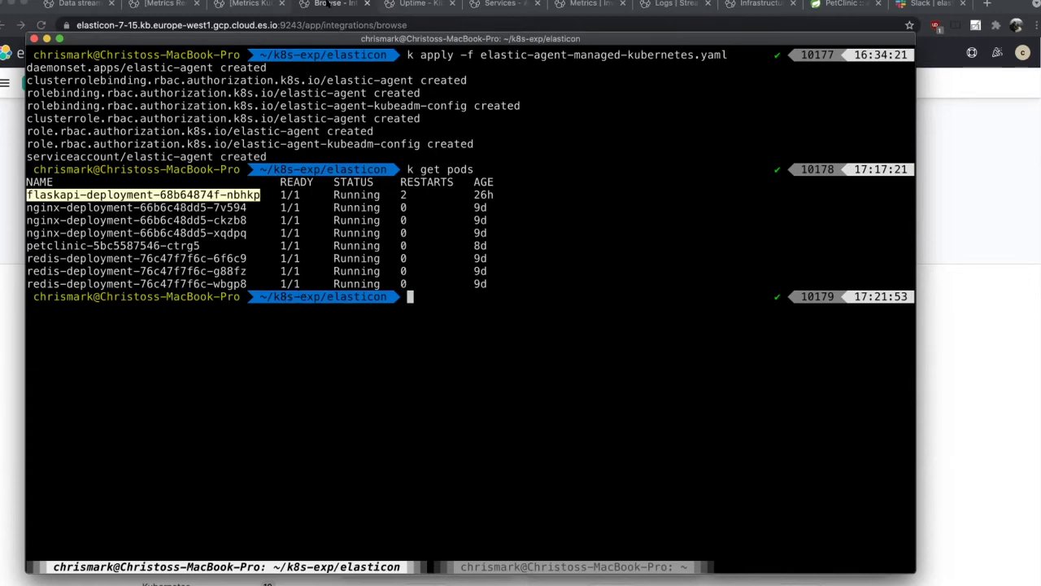
pyautogui.press('super+Tab')
# Search integrations for 'syn' and start adding Elastic Synthetics to the Default policy.
pyautogui.click(416, 293)
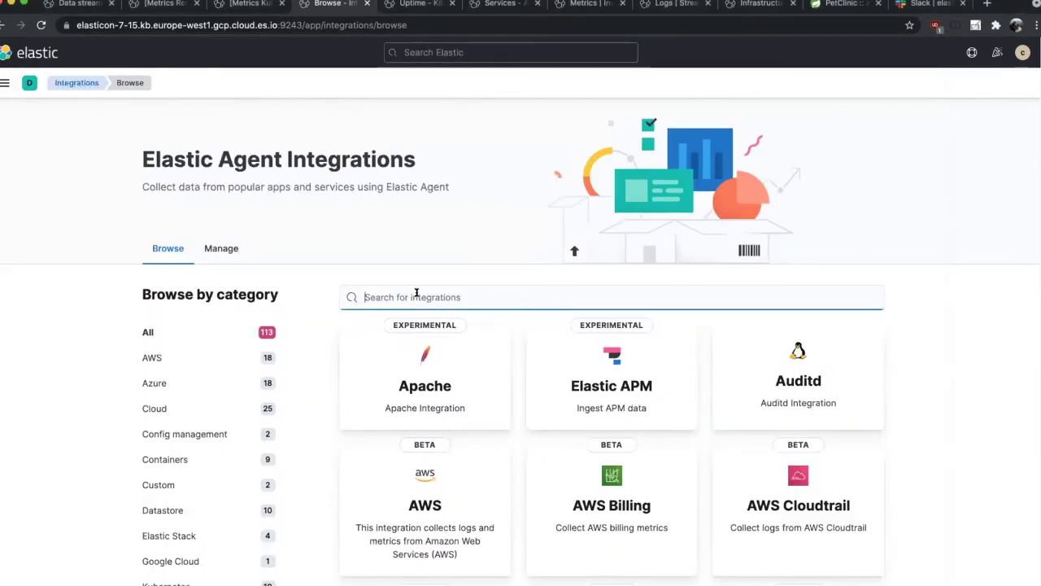
pyautogui.write('syn')
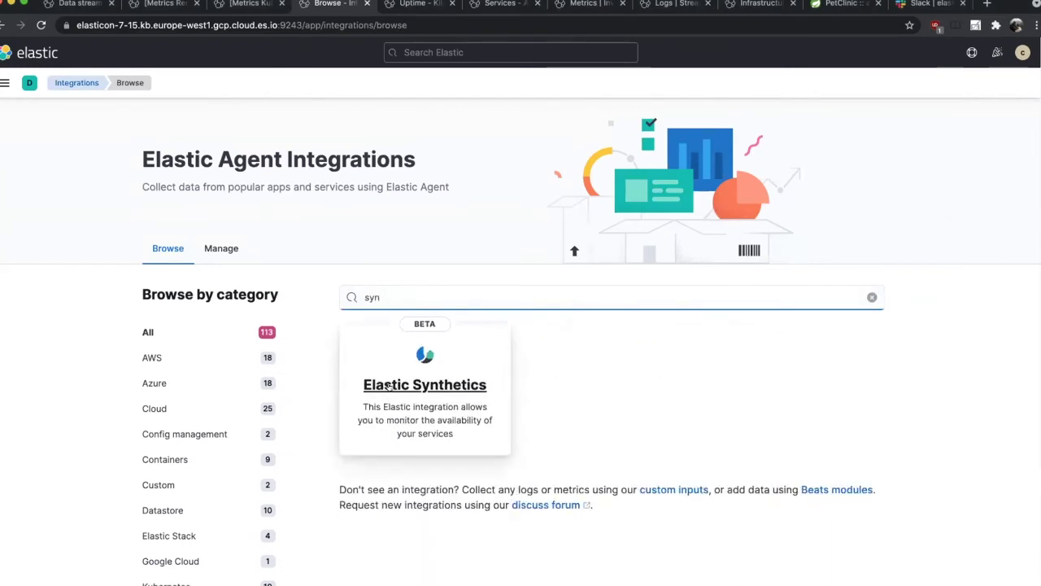
pyautogui.click(391, 385)
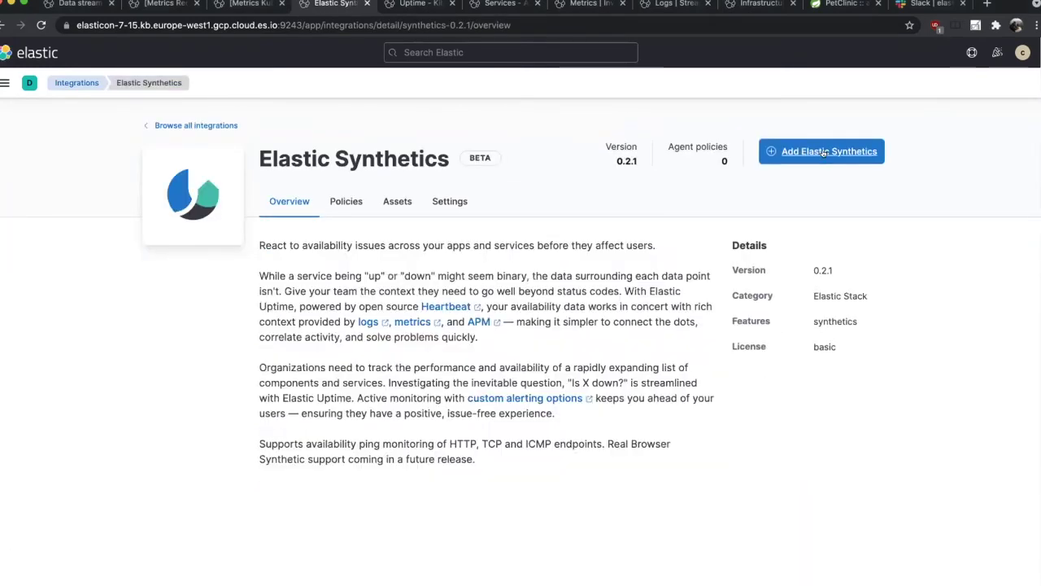
pyautogui.click(817, 153)
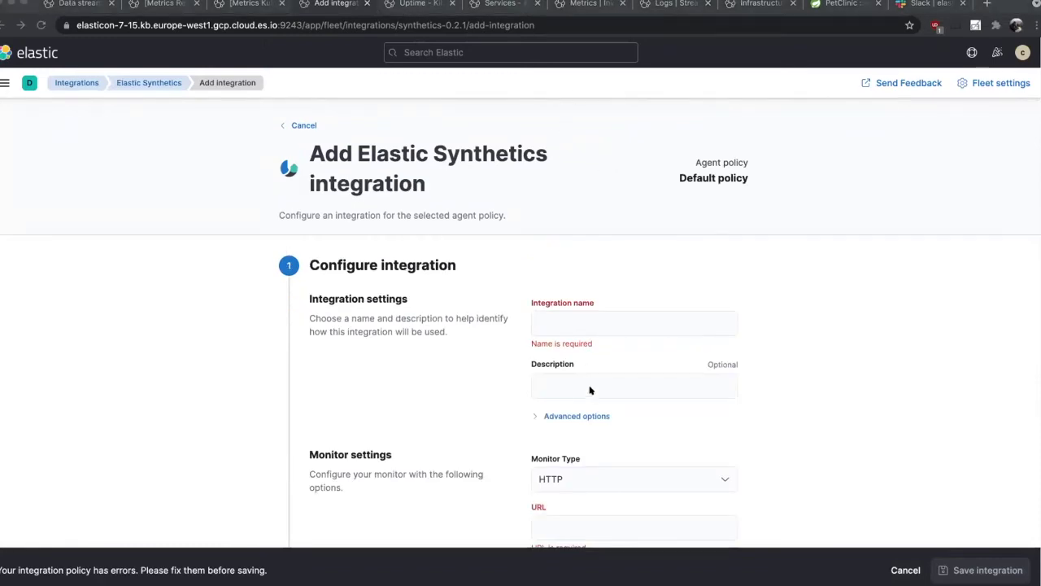
pyautogui.click(590, 318)
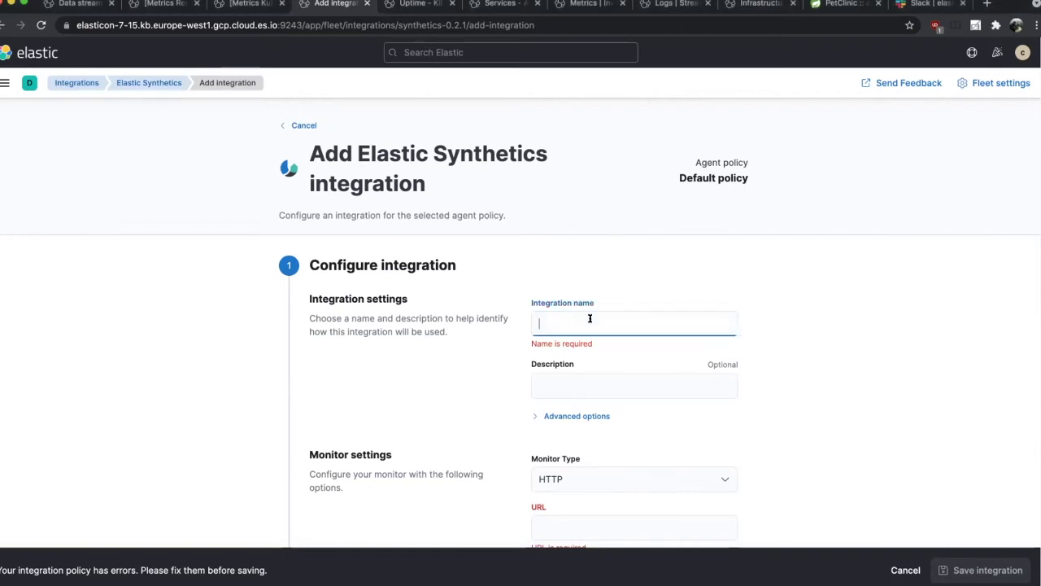
pyautogui.write('flask')
pyautogui.click(582, 370)
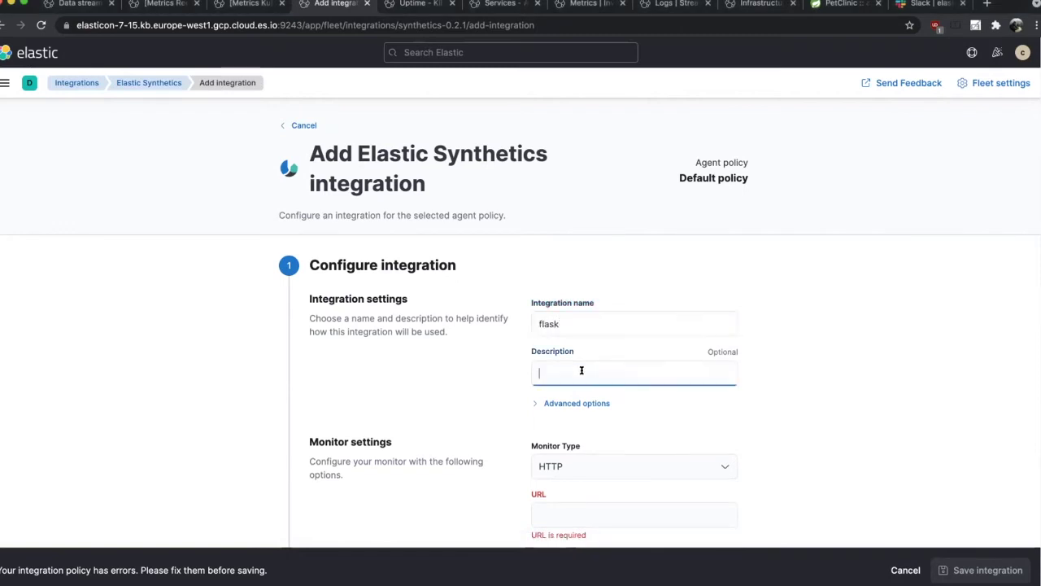
pyautogui.write('flask')
pyautogui.scroll(-3, 600, 361)
pyautogui.click(564, 373)
pyautogui.write('http://flask-service.default:5000/demo')
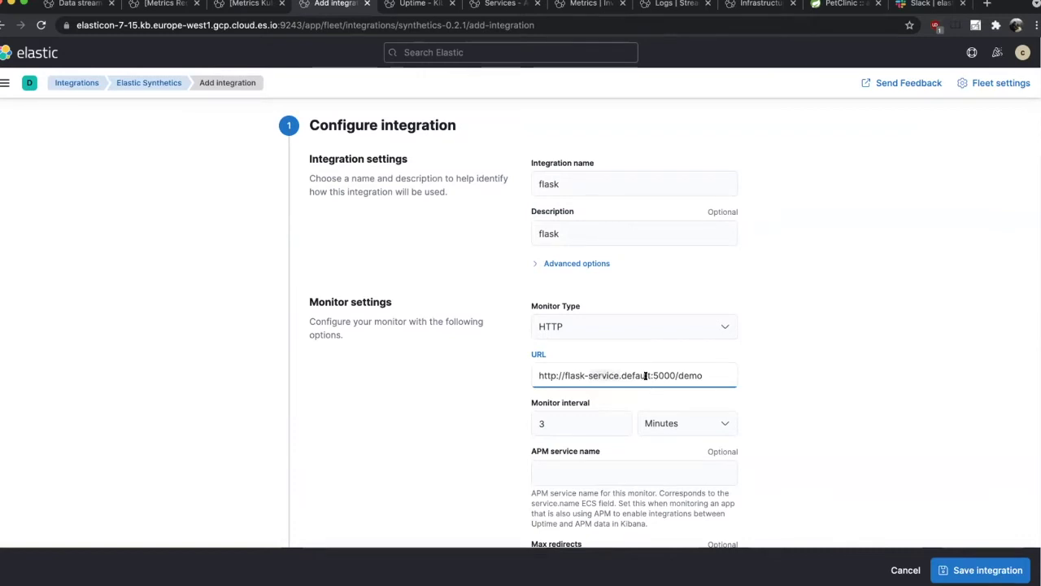
# Set the monitor interval to 30 seconds and save the integration to the Default policy.
pyautogui.scroll(-3, 756, 397)
pyautogui.click(564, 256)
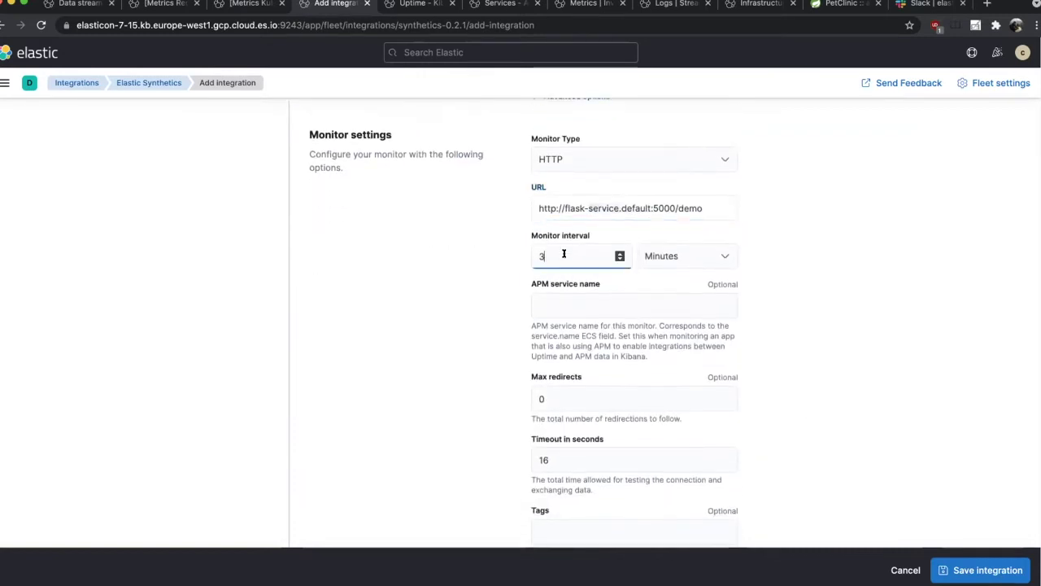
pyautogui.click(688, 255)
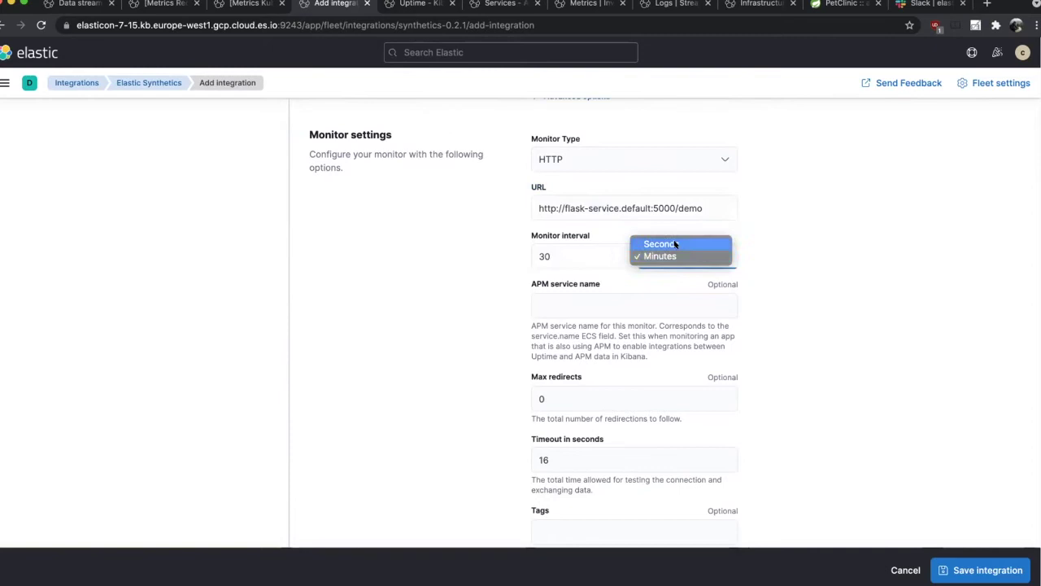
pyautogui.click(676, 242)
pyautogui.scroll(-3, 843, 394)
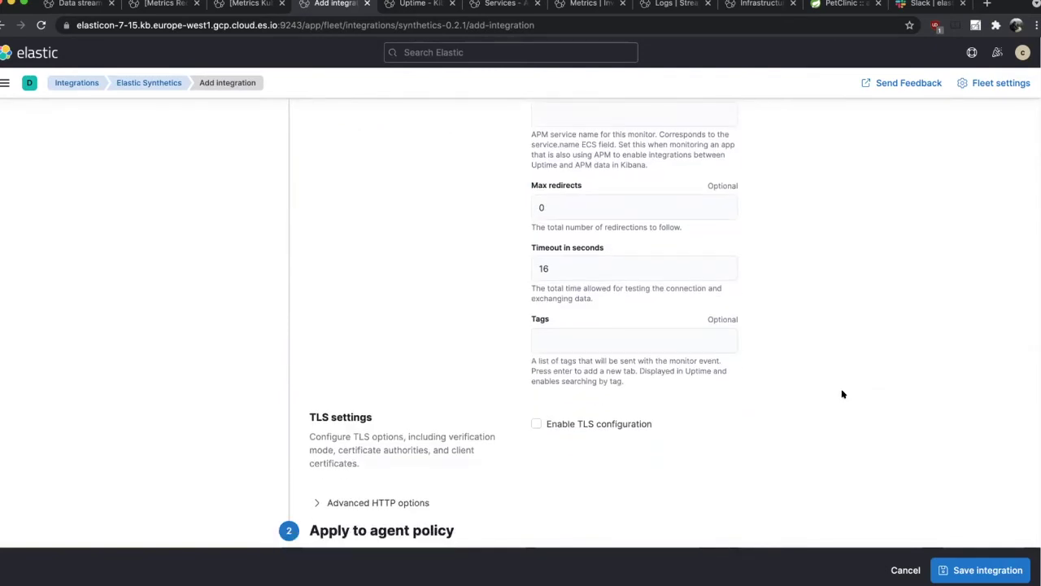
pyautogui.scroll(-1, 843, 393)
pyautogui.scroll(3, 830, 393)
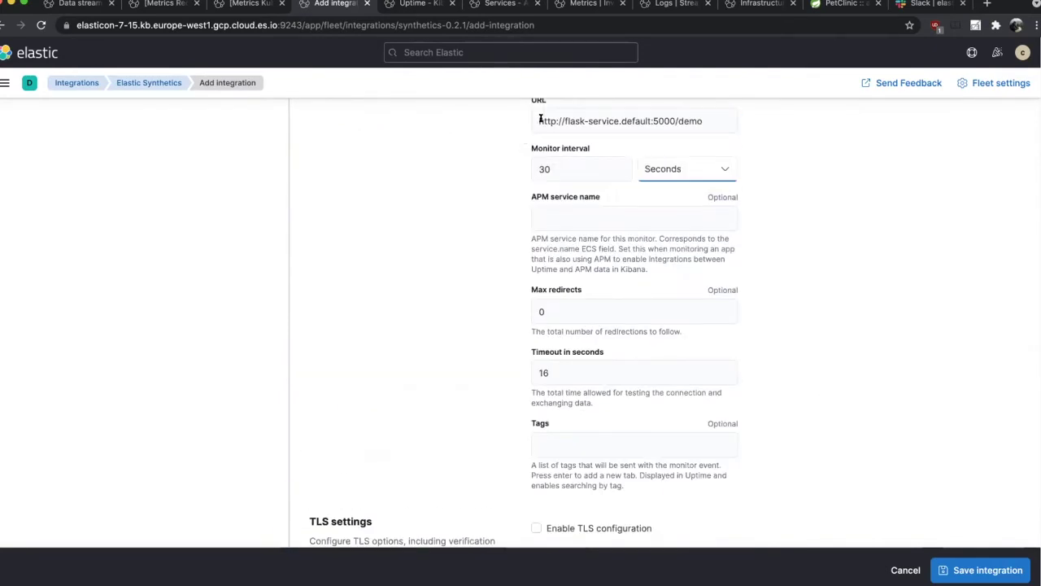
pyautogui.scroll(-3, 442, 242)
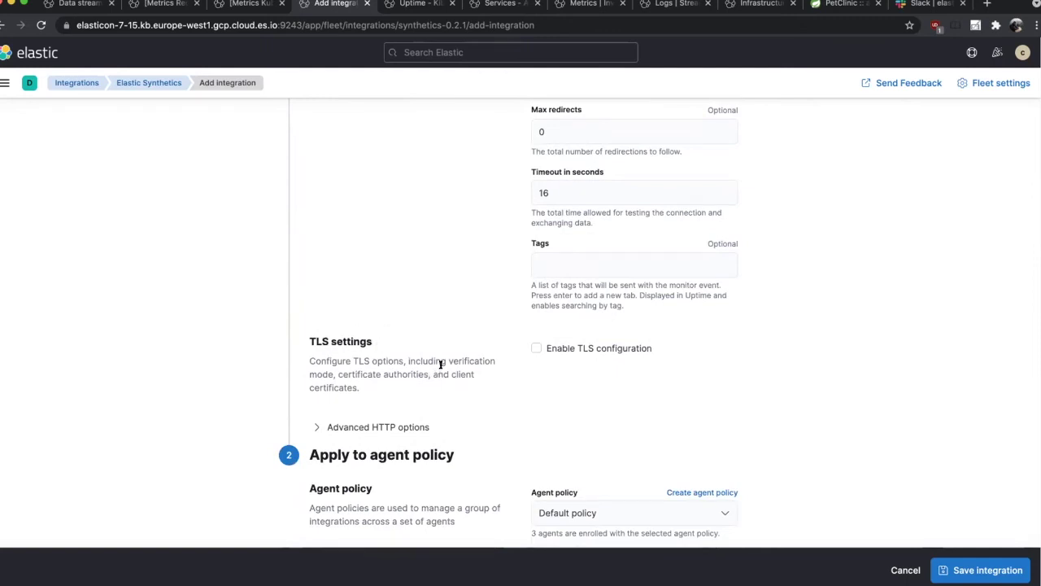
pyautogui.scroll(5, 459, 345)
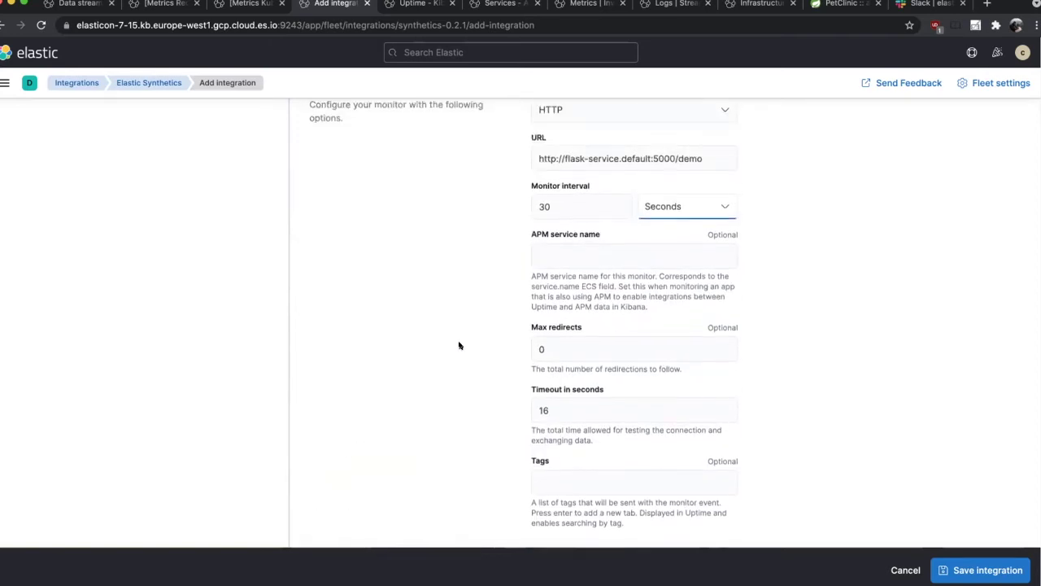
pyautogui.click(980, 569)
pyautogui.click(672, 359)
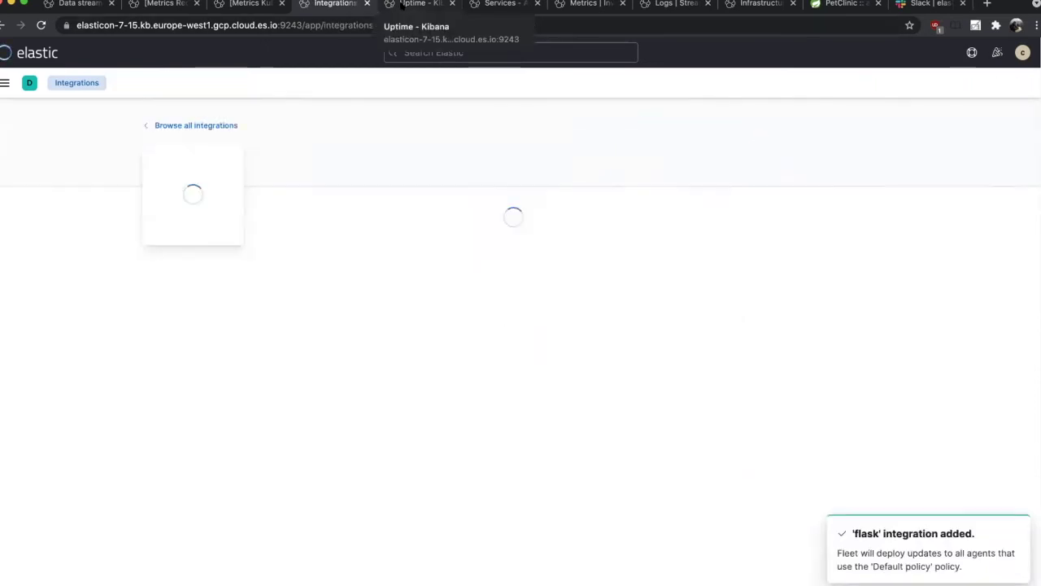
# Refresh Uptime Monitors, still showing 0 monitors, and open Manage rules in a new tab.
pyautogui.click(401, 5)
pyautogui.click(1004, 126)
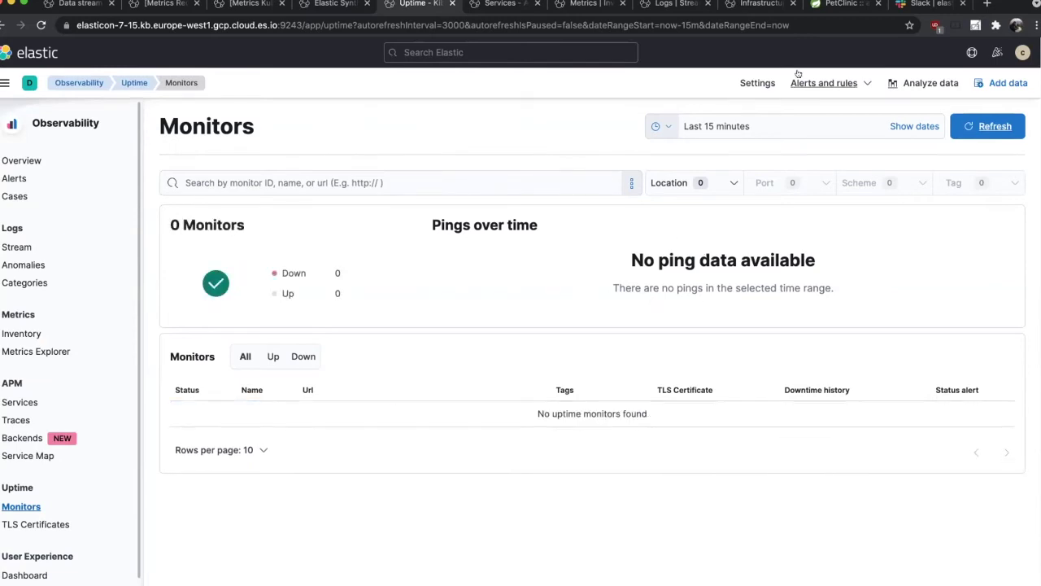
pyautogui.click(822, 83)
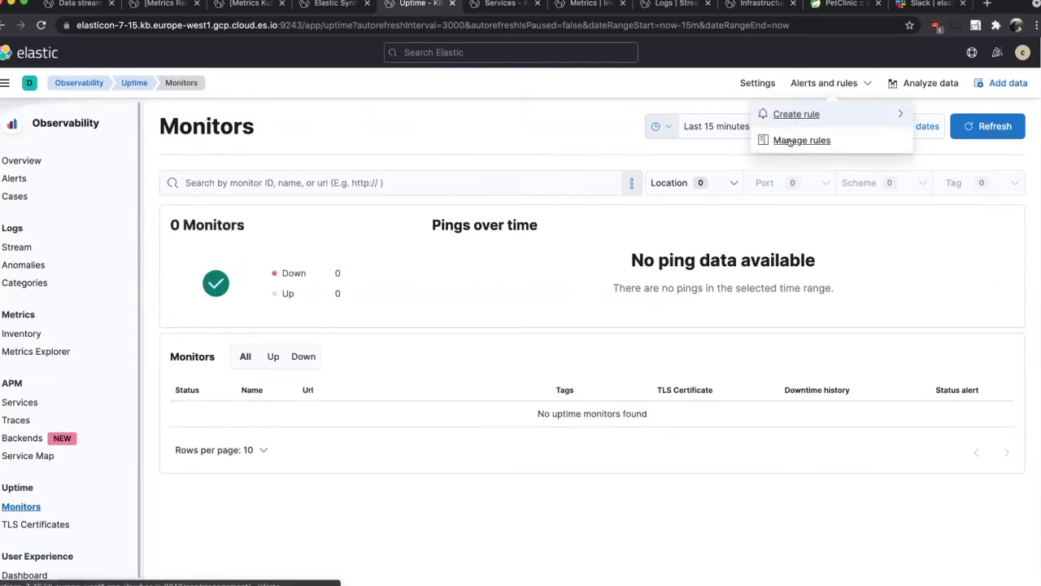
pyautogui.keyDown('super'); pyautogui.click(789, 142); pyautogui.keyUp('super')
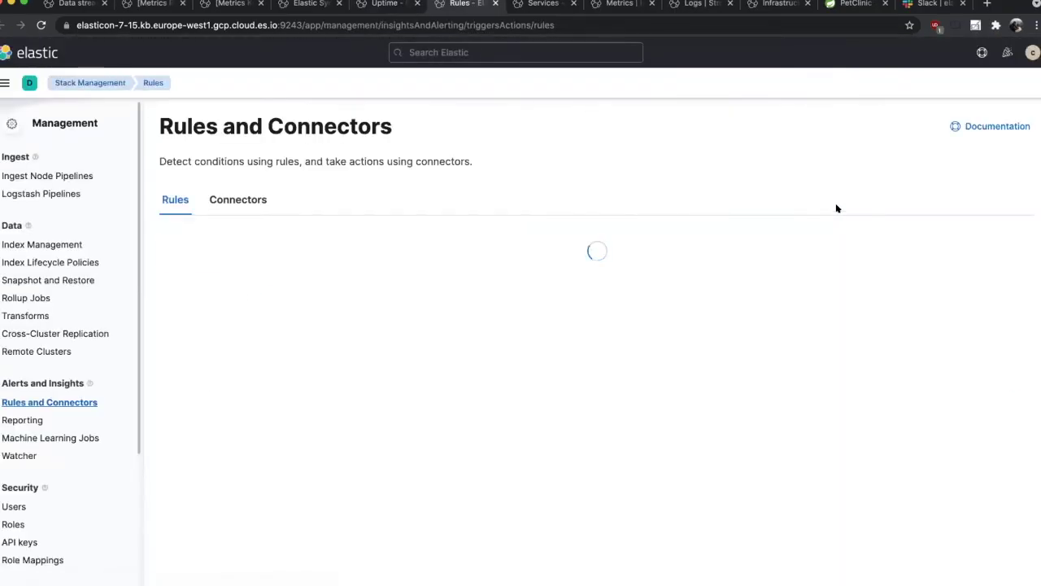
# Edit the flask rule, review its Slack action, save it, and return to Uptime Monitors.
pyautogui.click(961, 351)
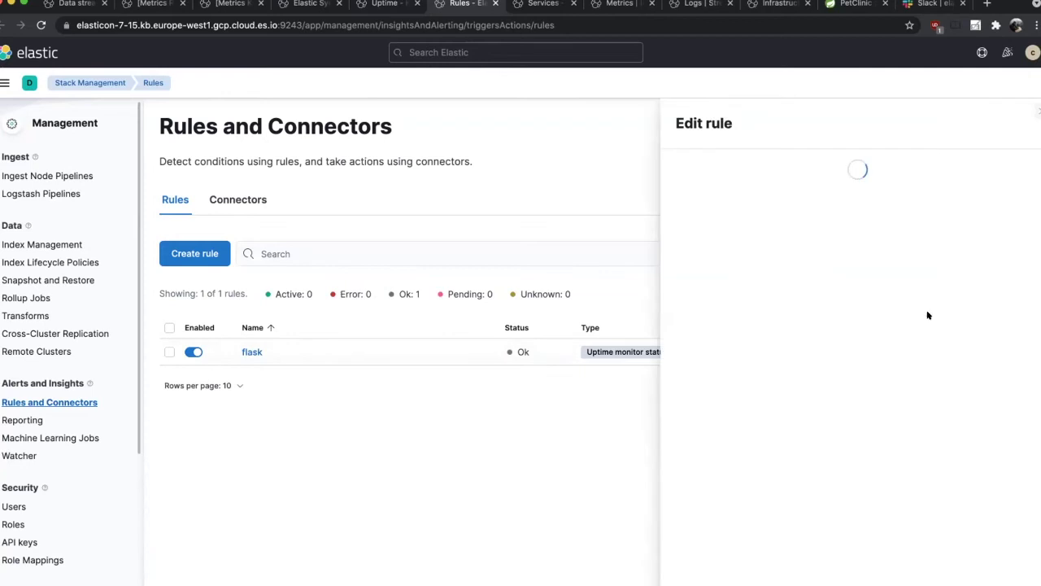
pyautogui.scroll(-5, 757, 285)
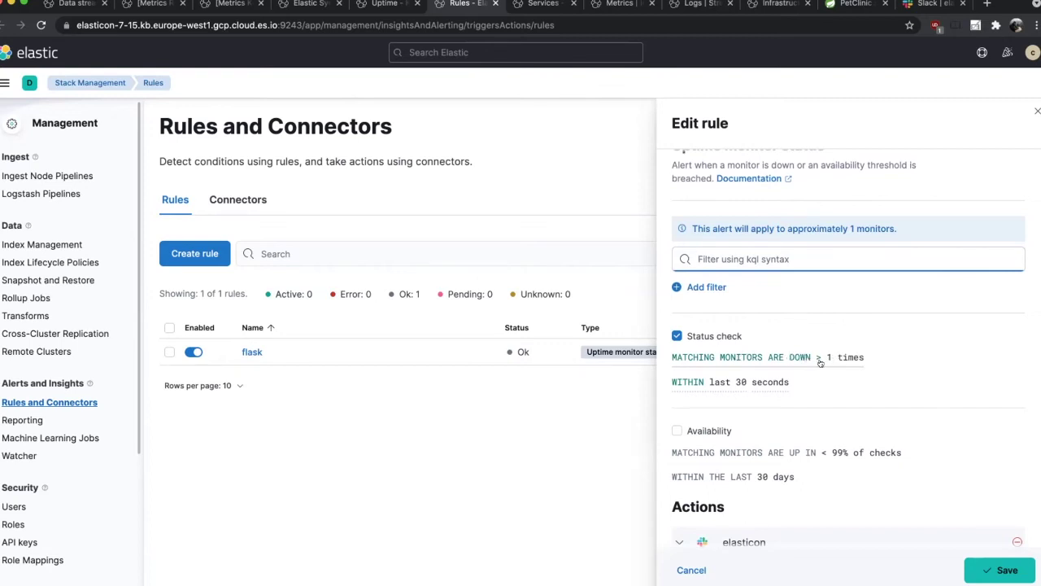
pyautogui.scroll(-2, 814, 362)
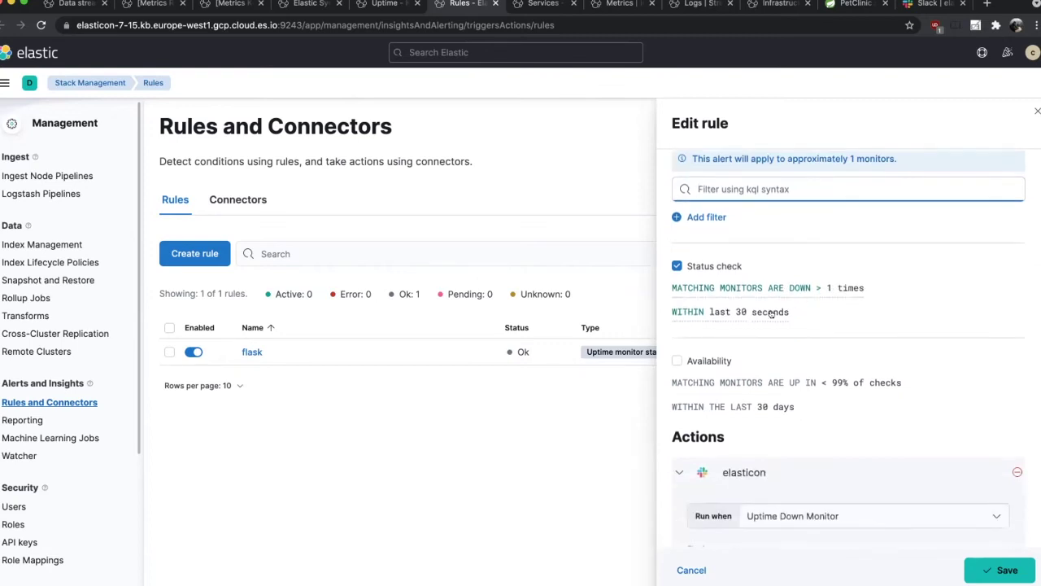
pyautogui.scroll(-4, 778, 317)
pyautogui.scroll(-3, 843, 445)
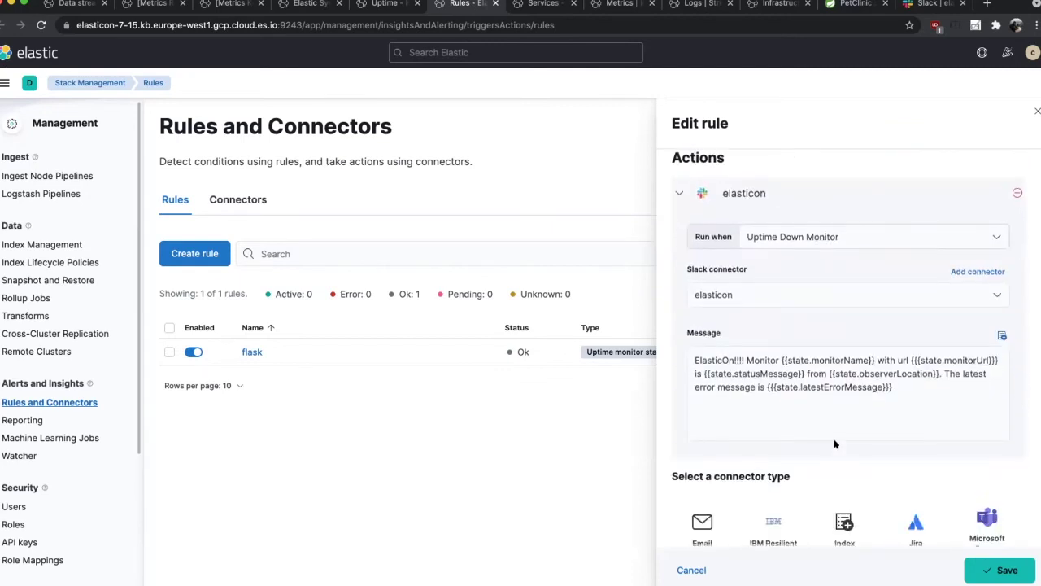
pyautogui.click(996, 569)
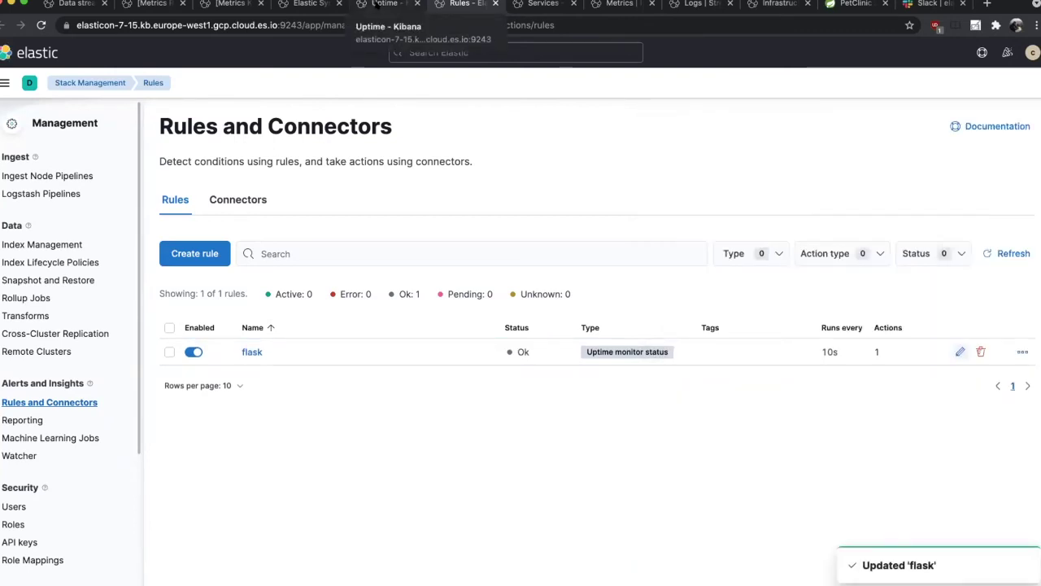
pyautogui.click(379, 4)
# Refresh the Uptime data confirming flask is Up, then bring the kitty terminal forward.
pyautogui.click(974, 127)
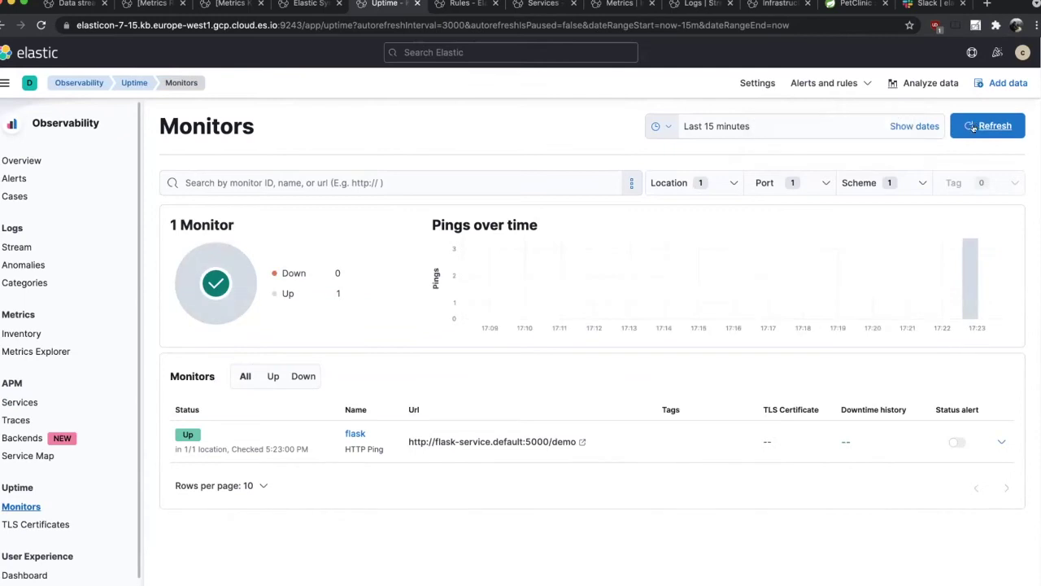
pyautogui.moveTo(971, 296)
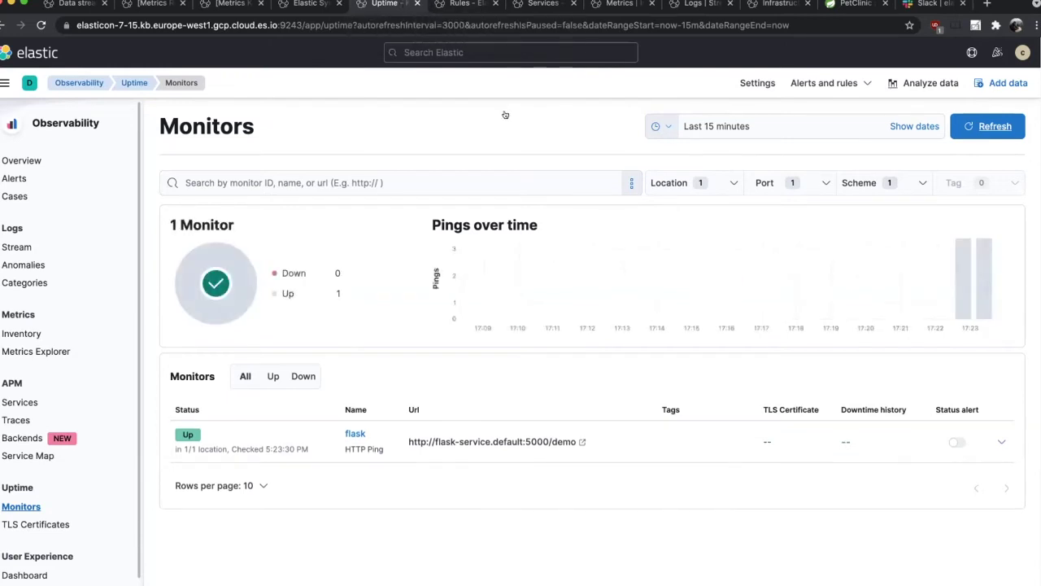
pyautogui.press('super+Tab')
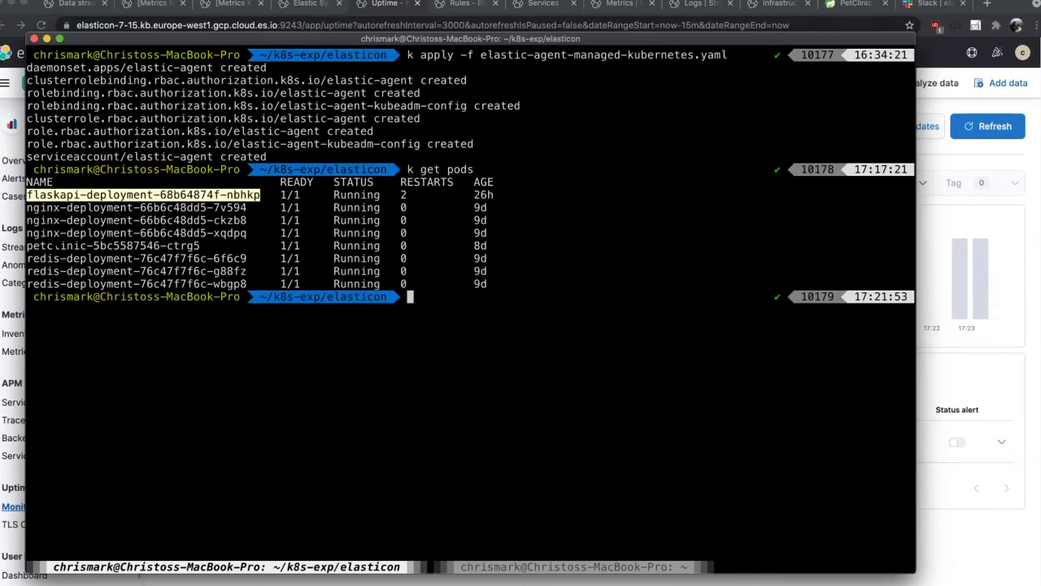
# Select the petclinic pod name and try loading the PetClinic owner search page.
pyautogui.doubleClick(54, 245)
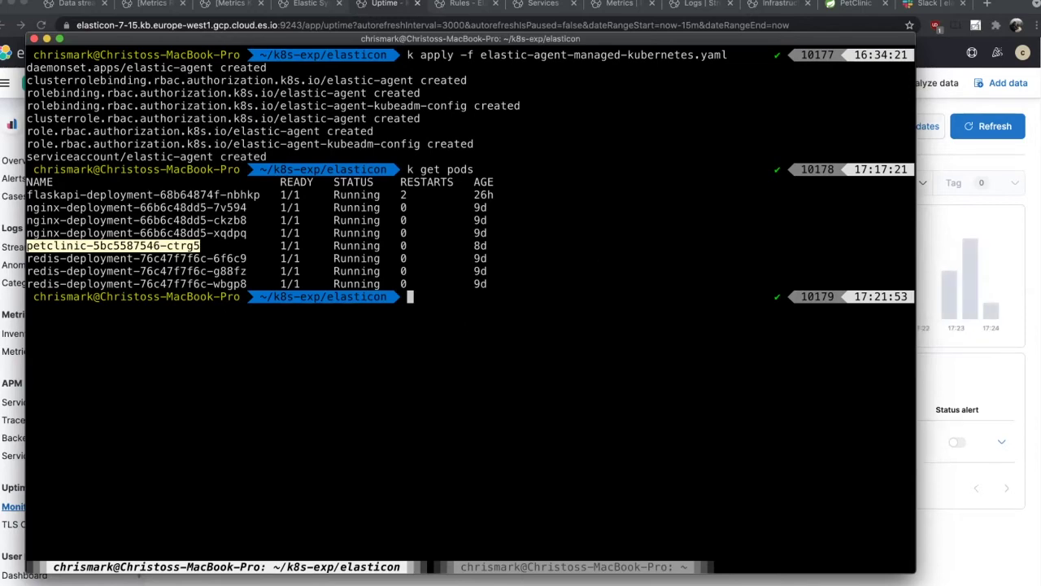
pyautogui.click(850, 3)
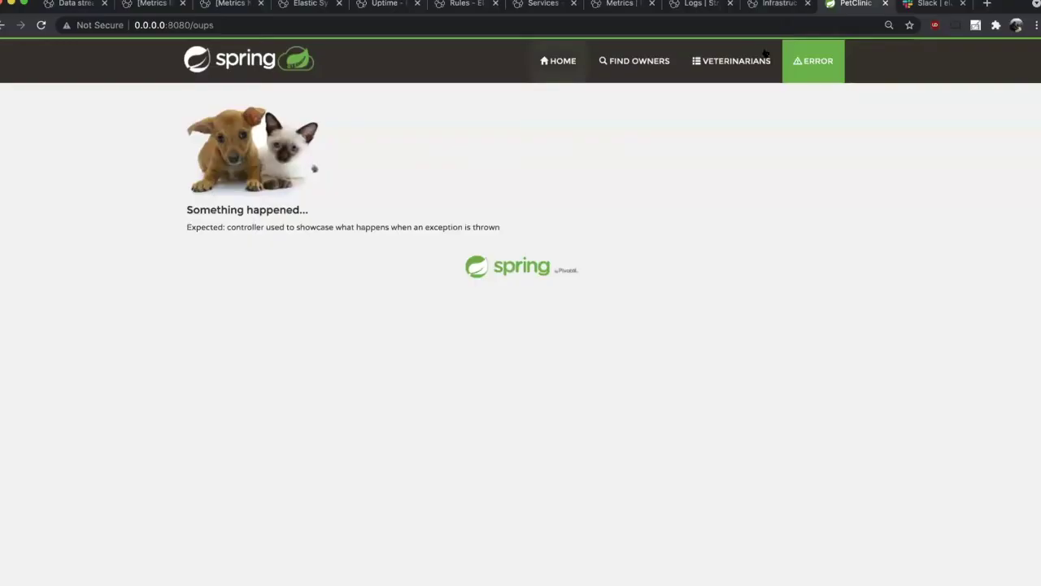
pyautogui.click(637, 60)
pyautogui.press('super+Tab')
pyautogui.press('super+Tab')
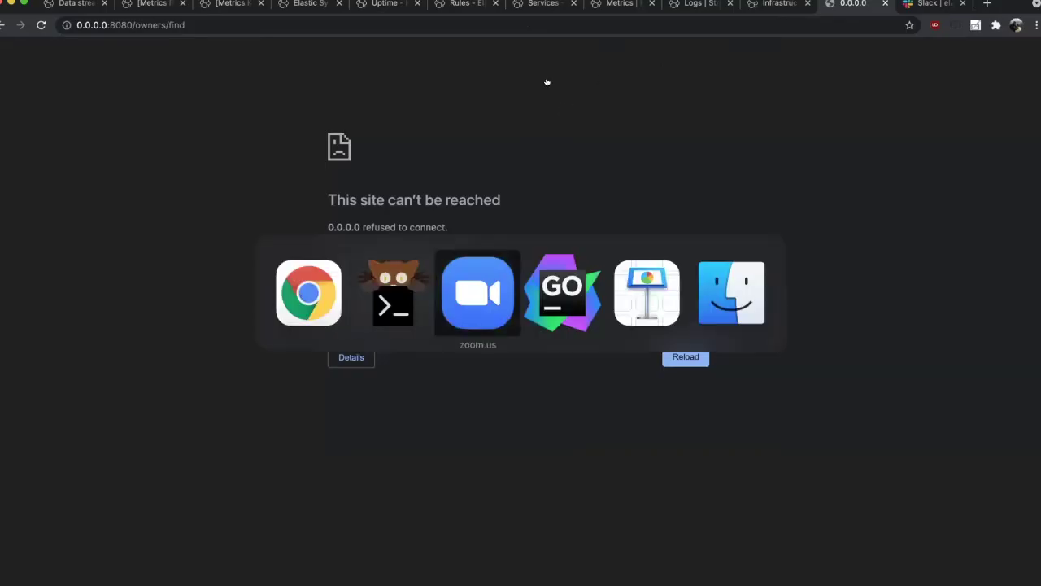
pyautogui.press('super+shift+Tab')
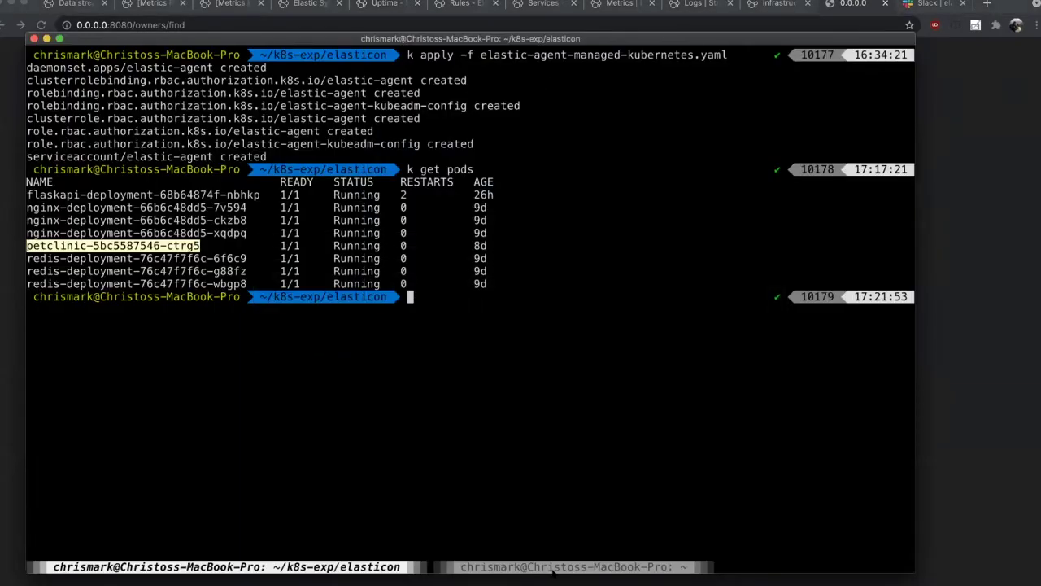
# Rerun kubectl port-forward svc/petclinic 8080 and reload the owner search page.
pyautogui.click(558, 567)
pyautogui.press('Up')
pyautogui.press('Return')
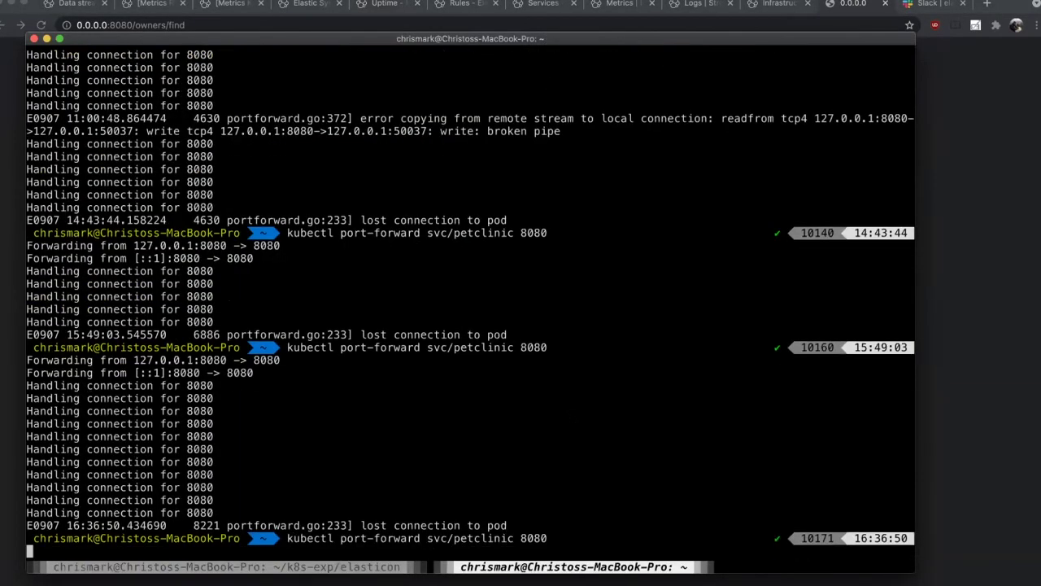
pyautogui.click(340, 567)
pyautogui.click(855, 5)
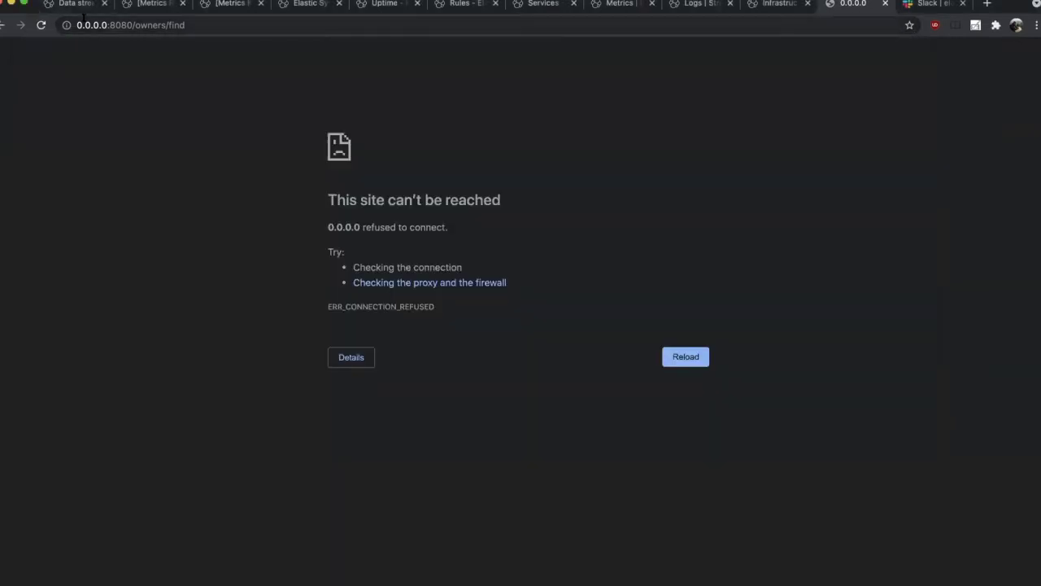
pyautogui.click(41, 25)
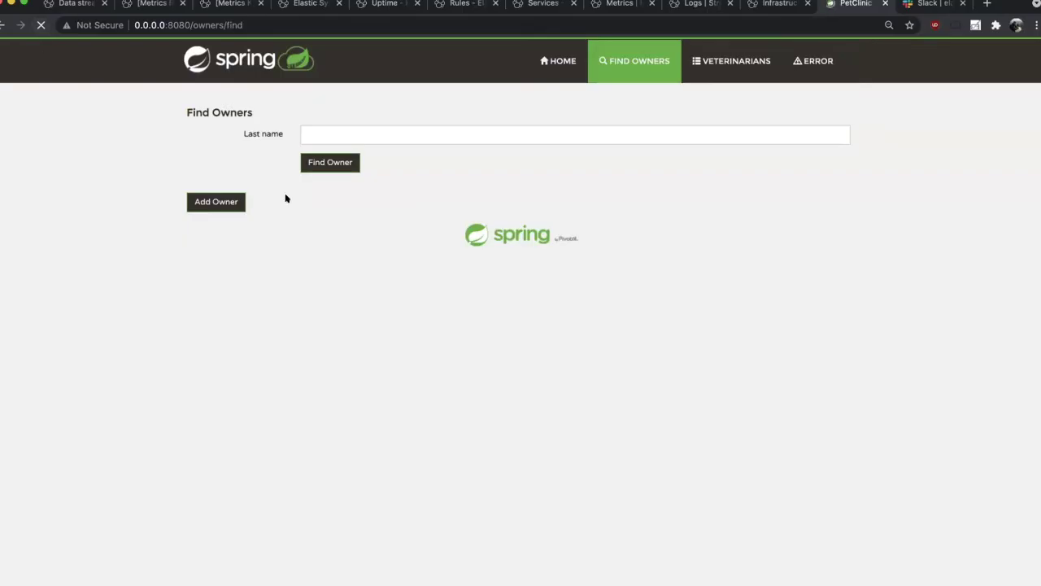
# List all owners and open the first owner's new-pet form.
pyautogui.click(328, 157)
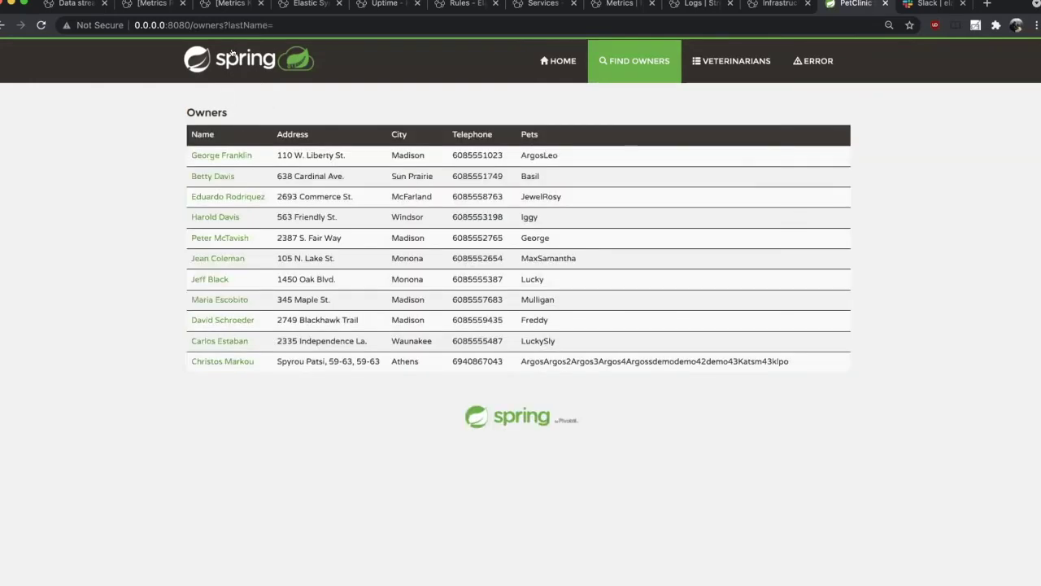
pyautogui.click(213, 155)
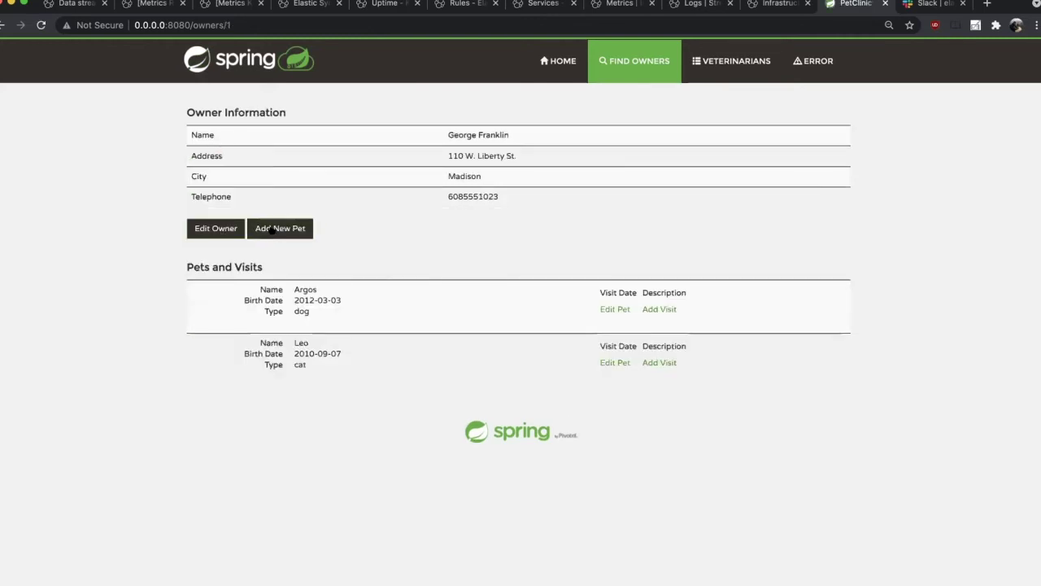
pyautogui.click(274, 230)
# Add a dog named Argos2 born 2012-03-03, renaming it after a duplicate-name error.
pyautogui.click(323, 155)
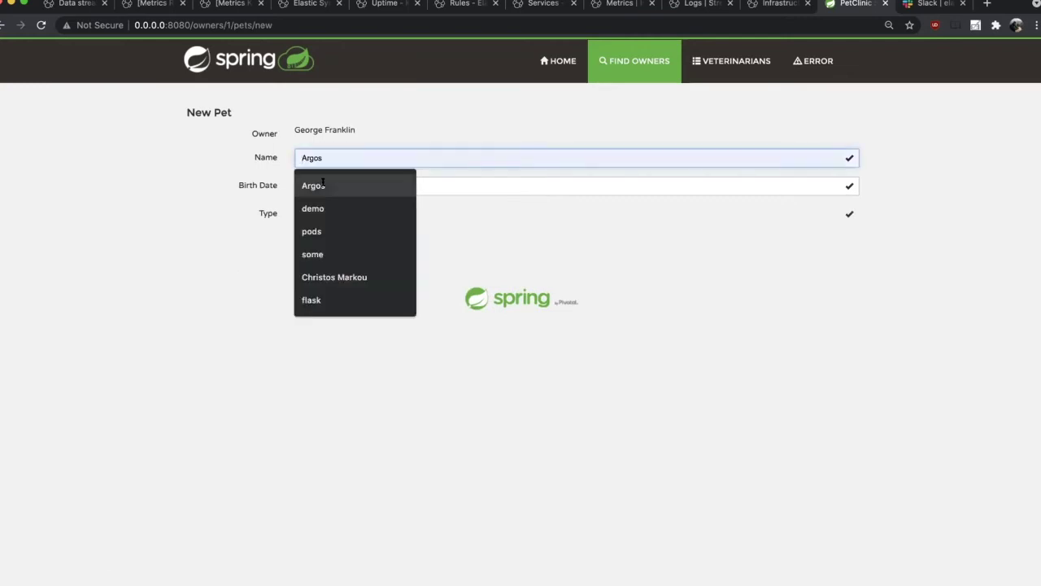
pyautogui.click(313, 186)
pyautogui.click(321, 186)
pyautogui.click(320, 211)
pyautogui.click(320, 210)
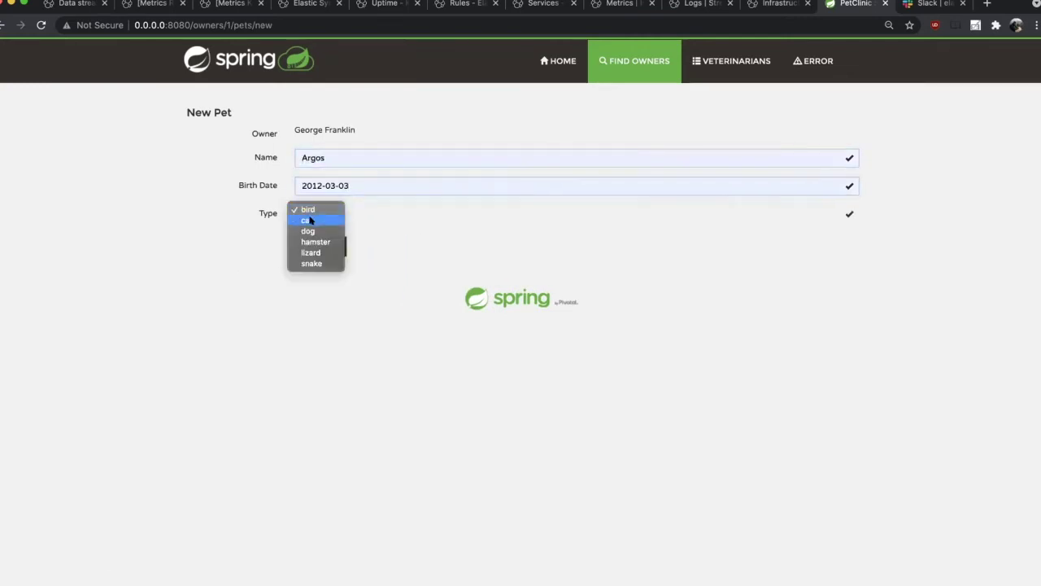
pyautogui.click(311, 229)
pyautogui.click(313, 243)
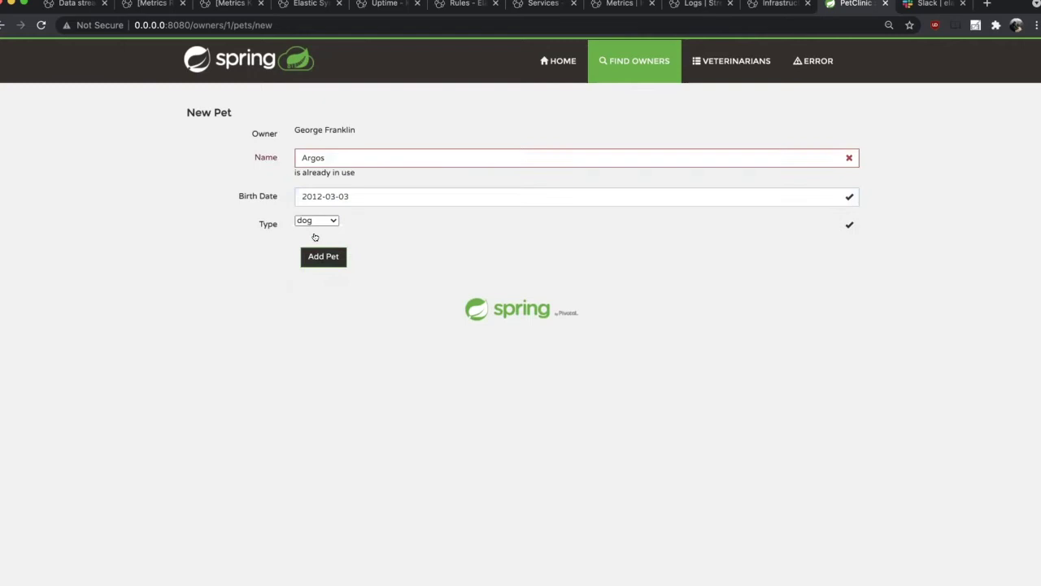
pyautogui.click(343, 155)
pyautogui.write('2')
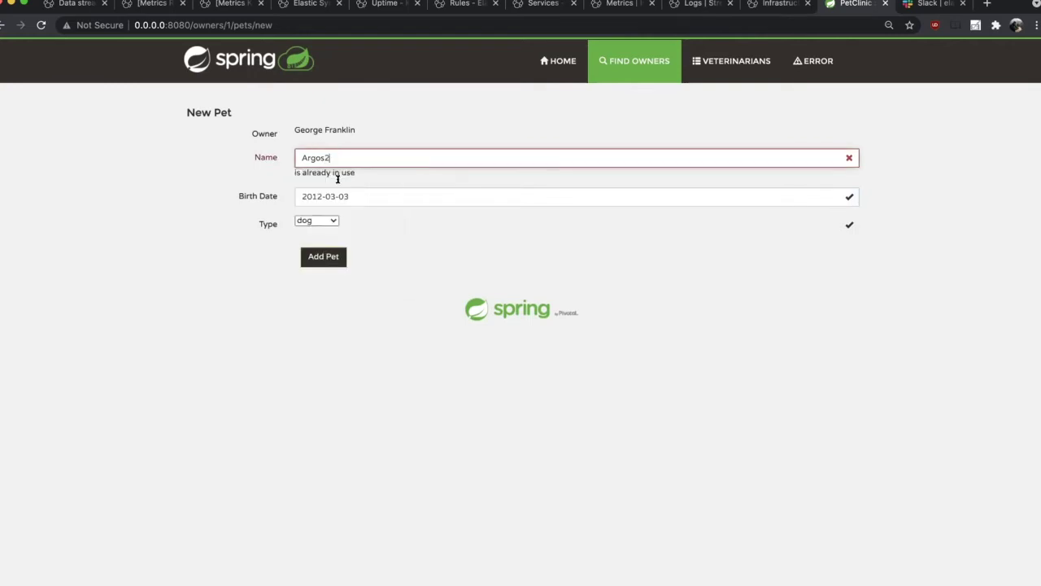
pyautogui.click(322, 255)
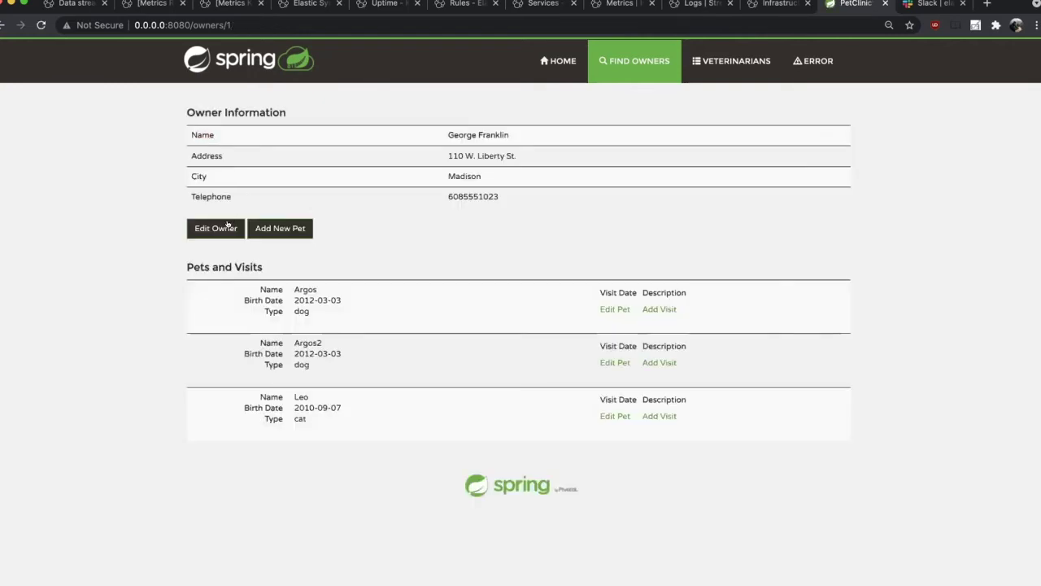
# Resave the owner unchanged, then browse the Veterinarians and Error pages.
pyautogui.click(226, 226)
pyautogui.click(312, 285)
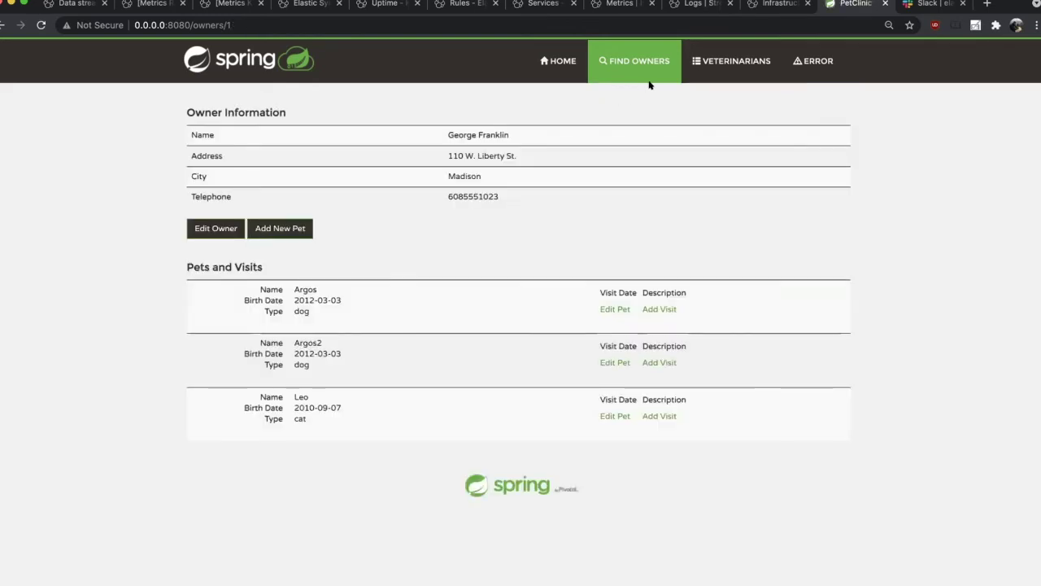
pyautogui.click(716, 62)
pyautogui.click(802, 61)
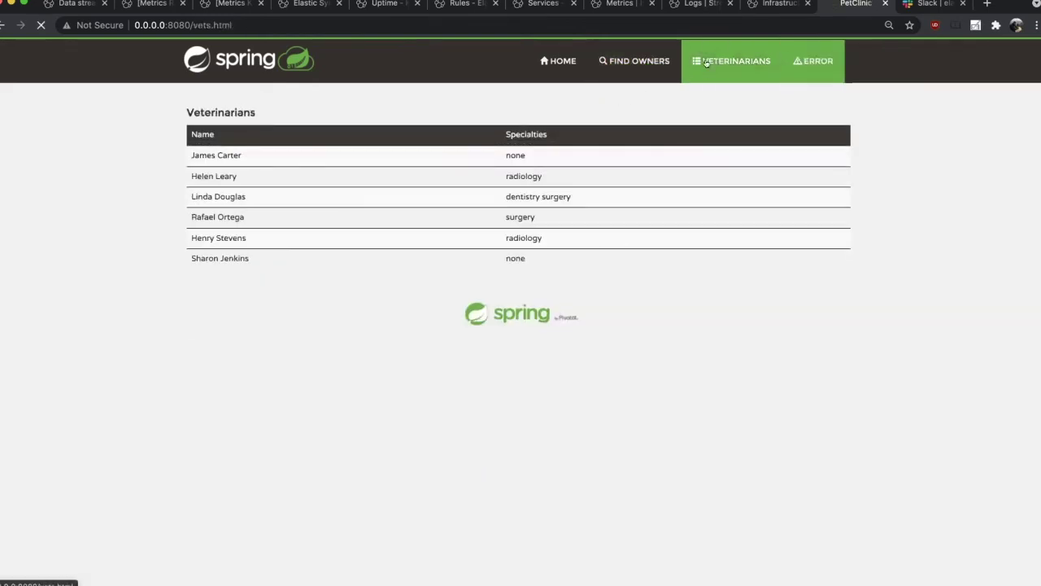
pyautogui.click(732, 61)
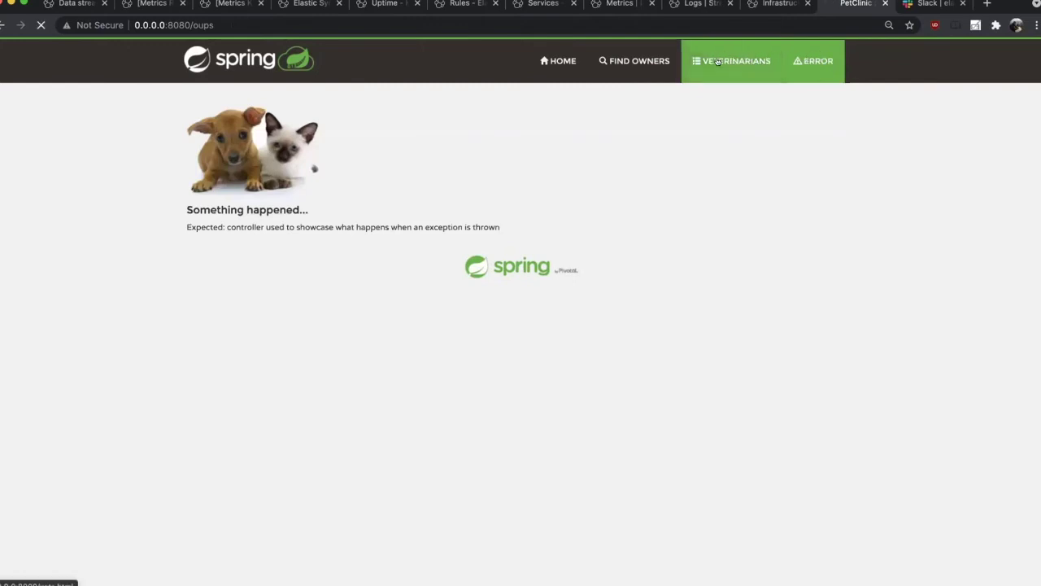
# Find owner 11 by last name and change their city to Athens2.
pyautogui.click(637, 62)
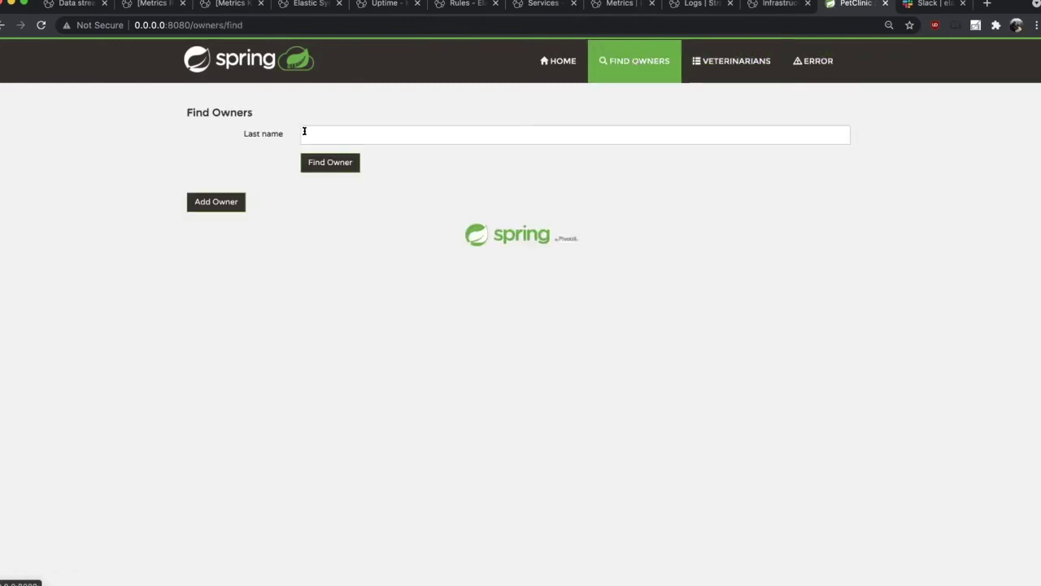
pyautogui.click(337, 133)
pyautogui.click(319, 161)
pyautogui.click(319, 162)
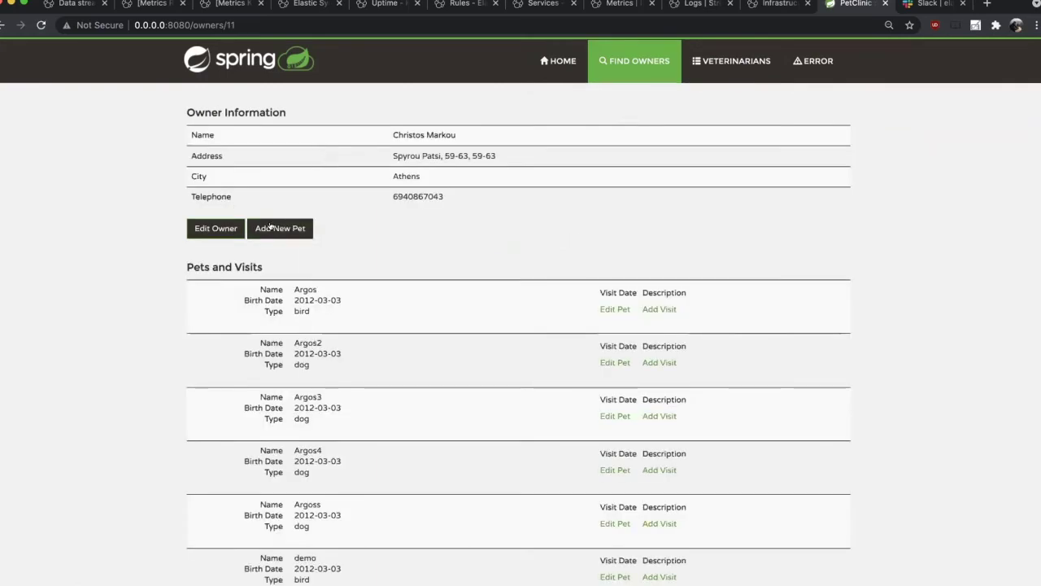
pyautogui.click(209, 231)
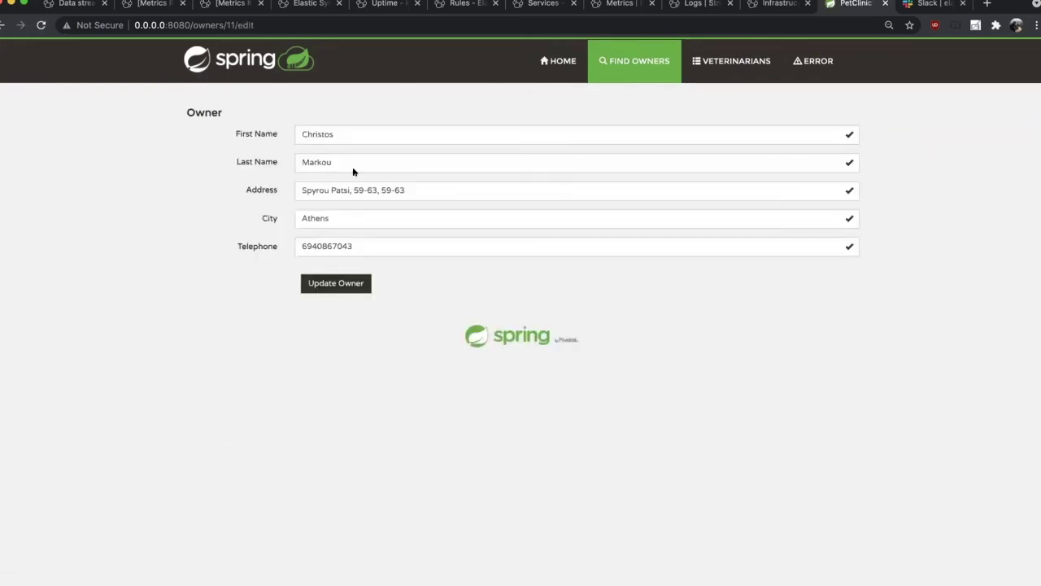
pyautogui.click(344, 221)
pyautogui.write('2')
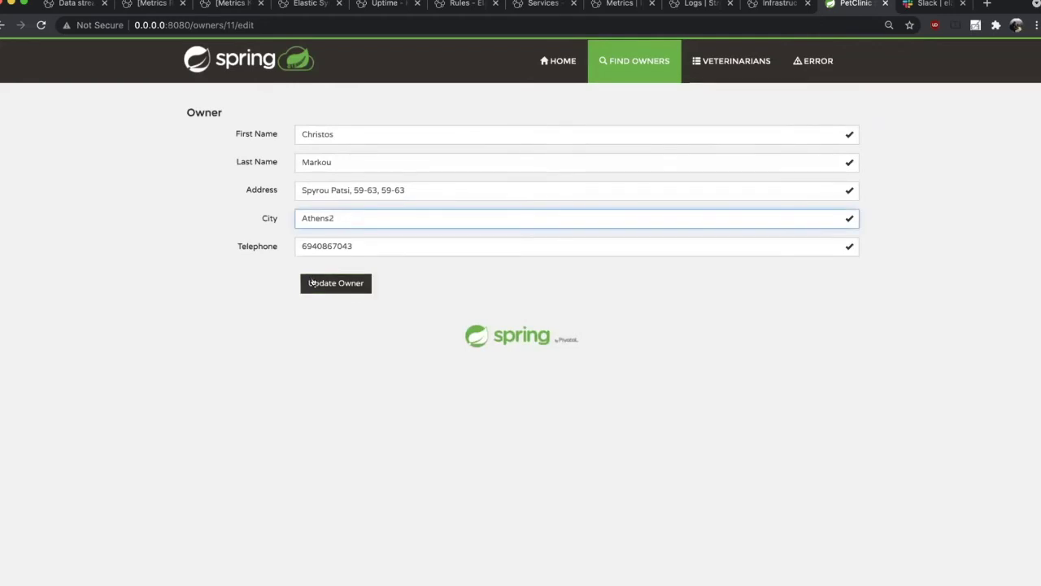
pyautogui.click(313, 284)
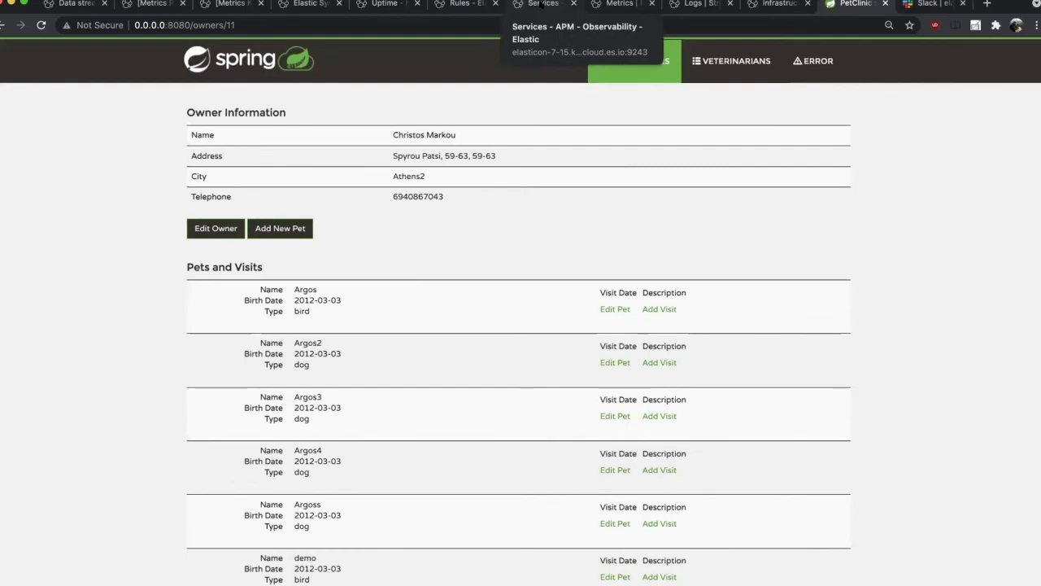
# Refresh the APM Services list and open the petclinic service overview.
pyautogui.click(543, 5)
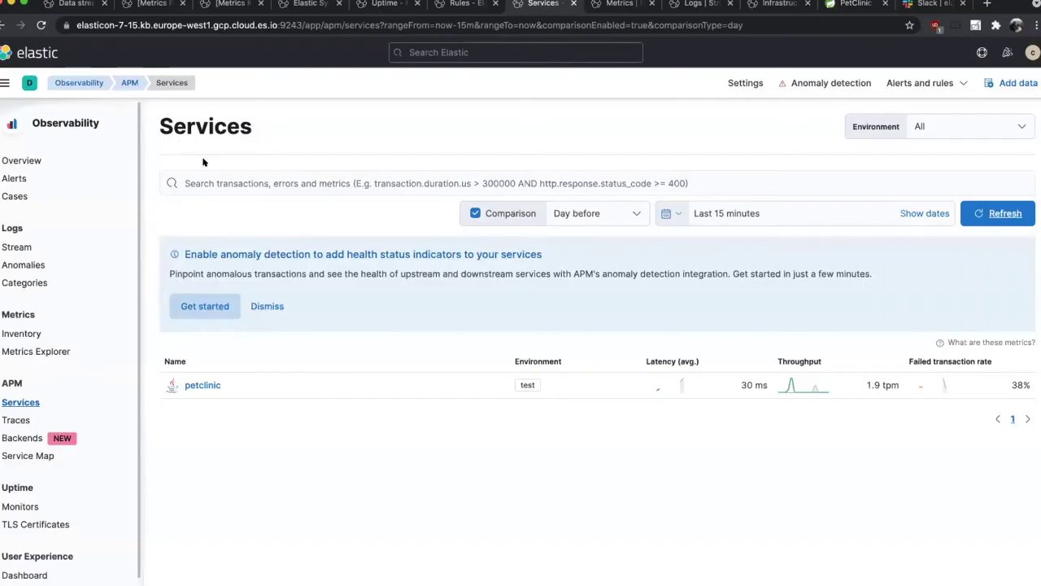
pyautogui.click(981, 212)
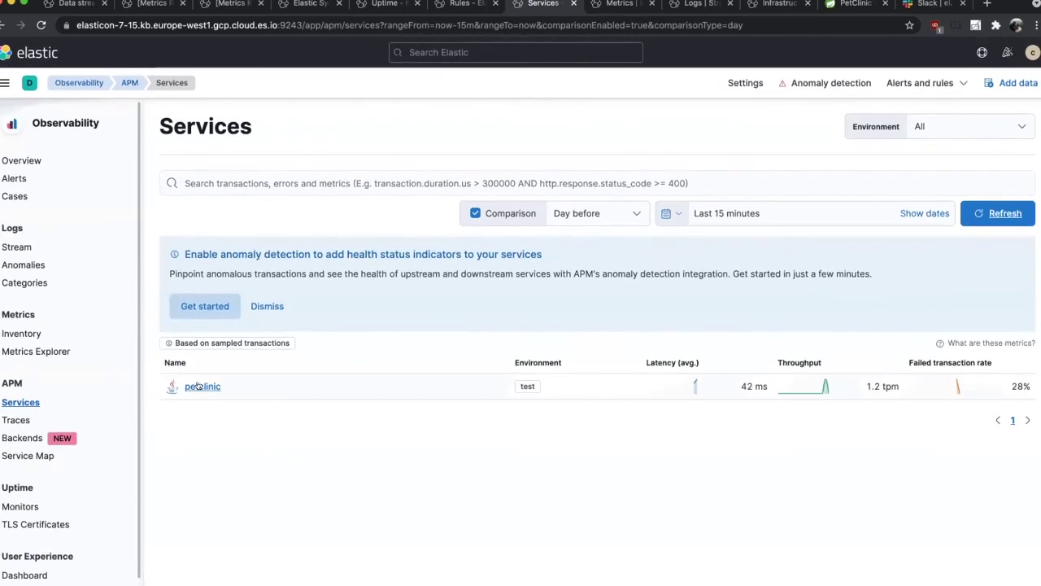
pyautogui.click(196, 385)
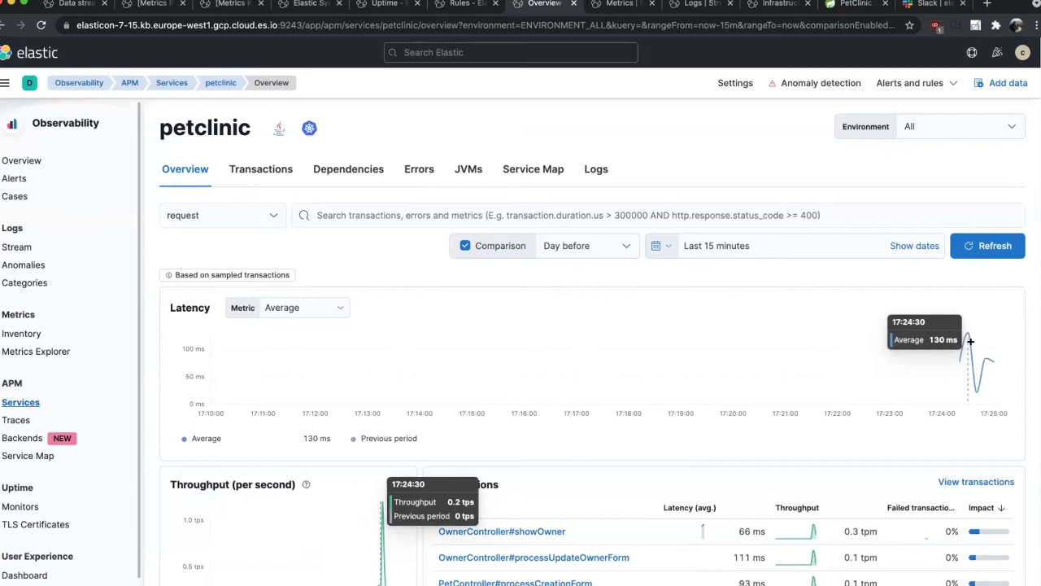
# Open petclinic's OwnerController#processUpdateOwnerForm transaction and review its 26 ms trace sample with owners and types queries.
pyautogui.scroll(-5, 721, 365)
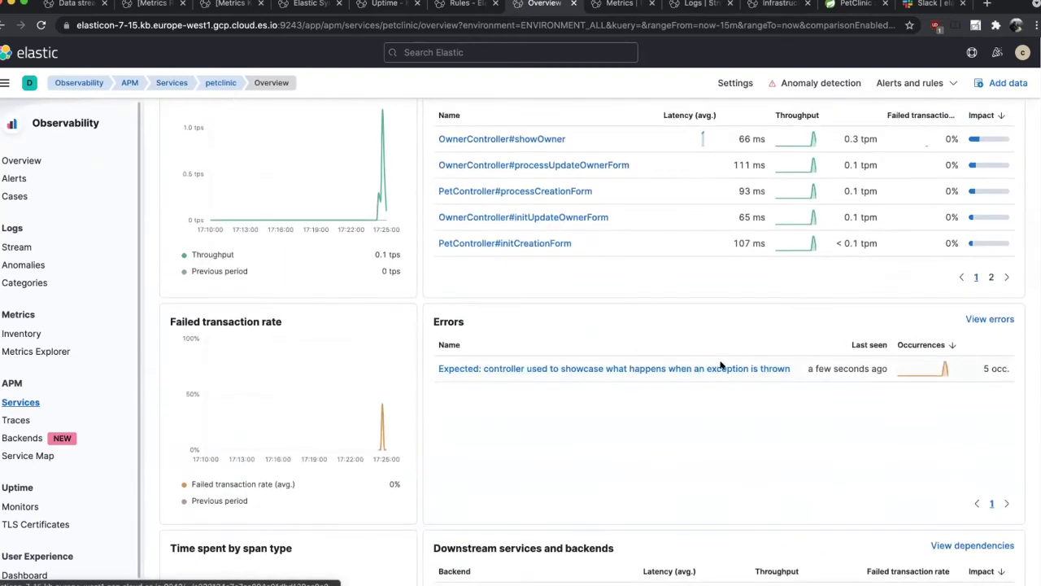
pyautogui.scroll(2, 616, 298)
pyautogui.click(546, 267)
pyautogui.scroll(-7, 590, 321)
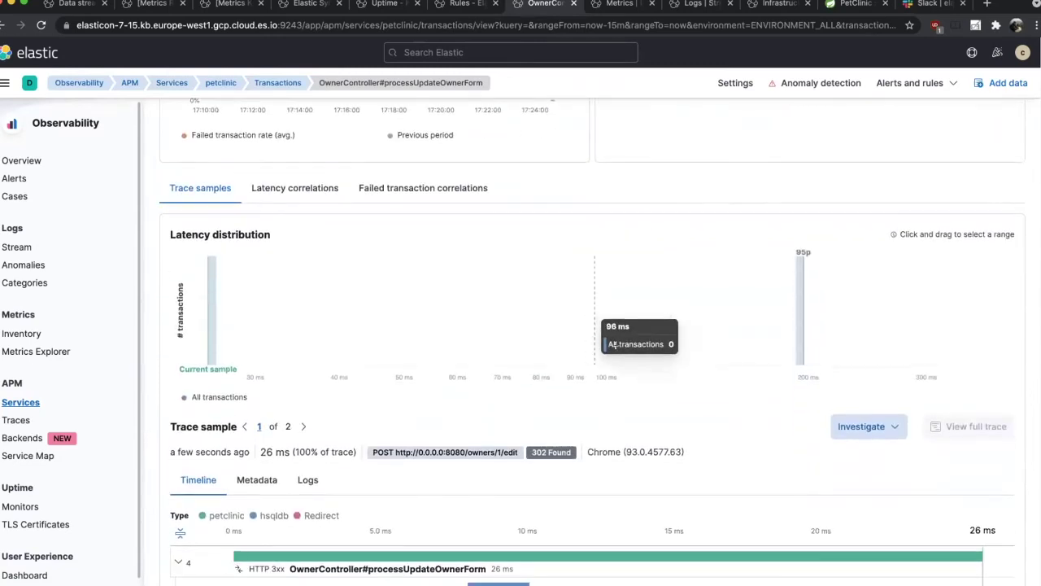
pyautogui.scroll(-3, 512, 351)
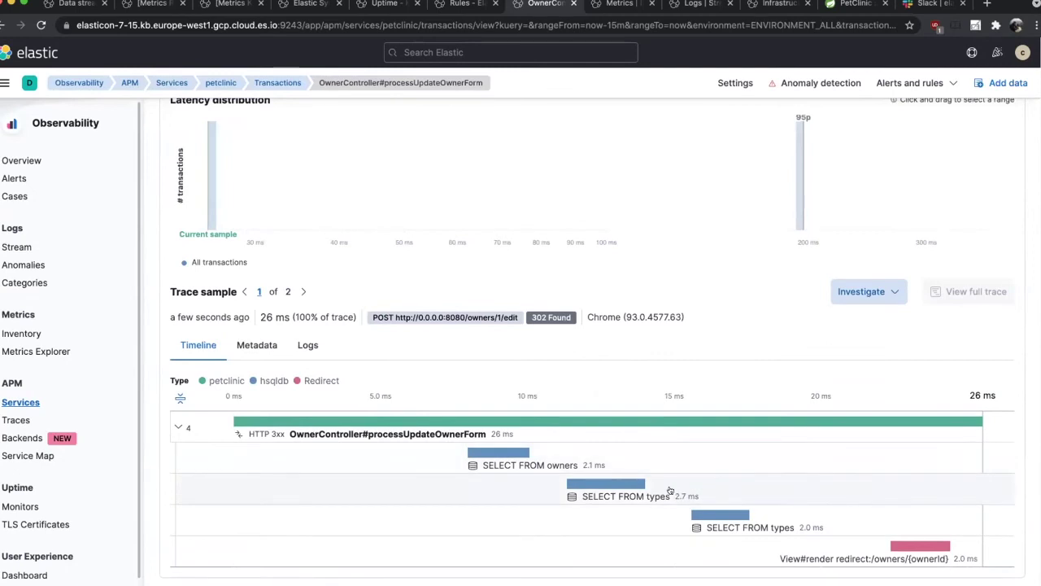
pyautogui.scroll(10, 675, 496)
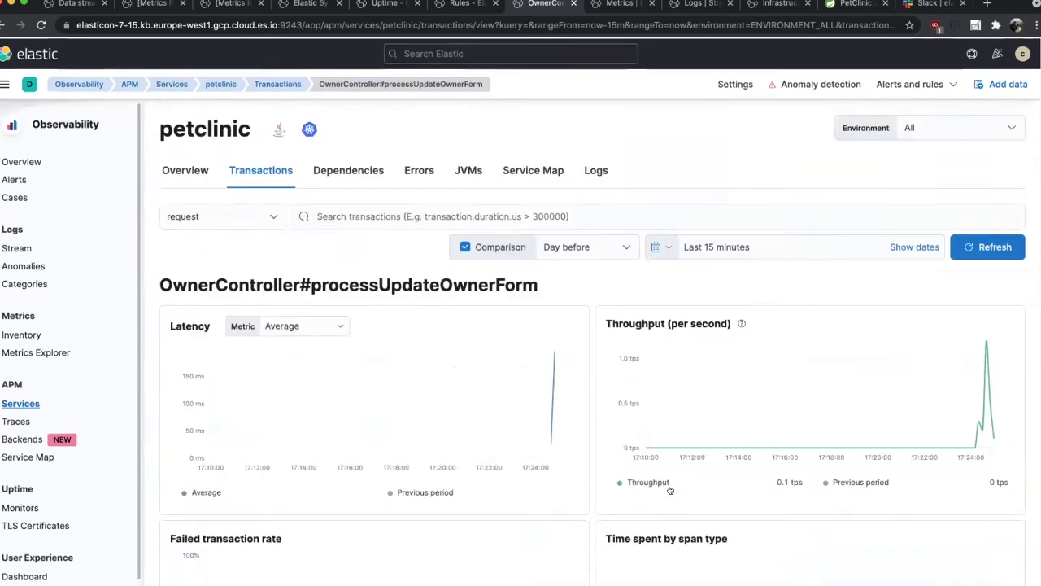
# Show petclinic's Errors tab, listing the CrashController.triggerException RuntimeException with 5 occurrences.
pyautogui.click(411, 169)
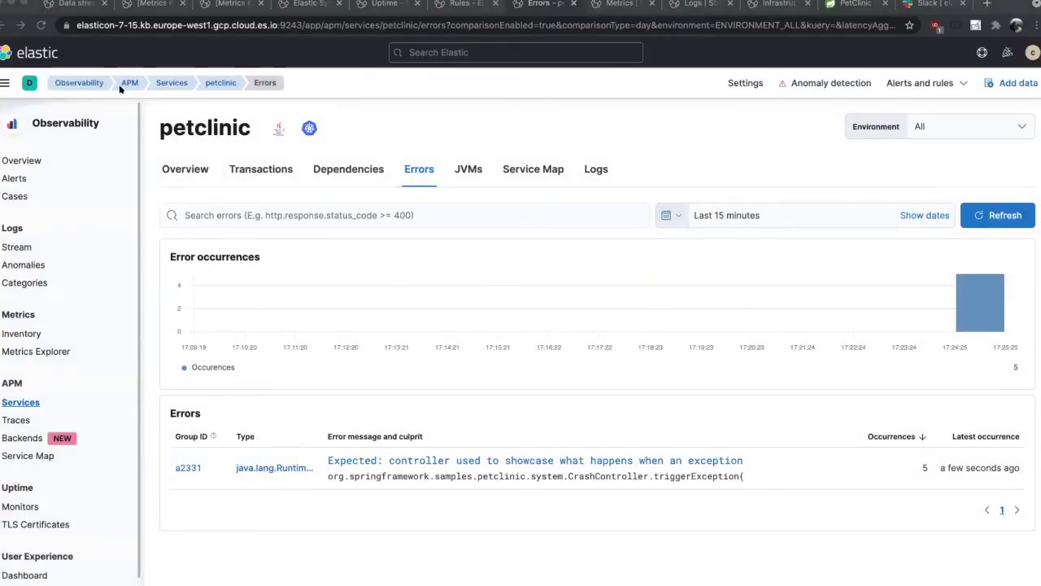
# Run k apply -f stress/stress.yml in kitty to create the stress pod, then go to Slack.
pyautogui.click(382, 5)
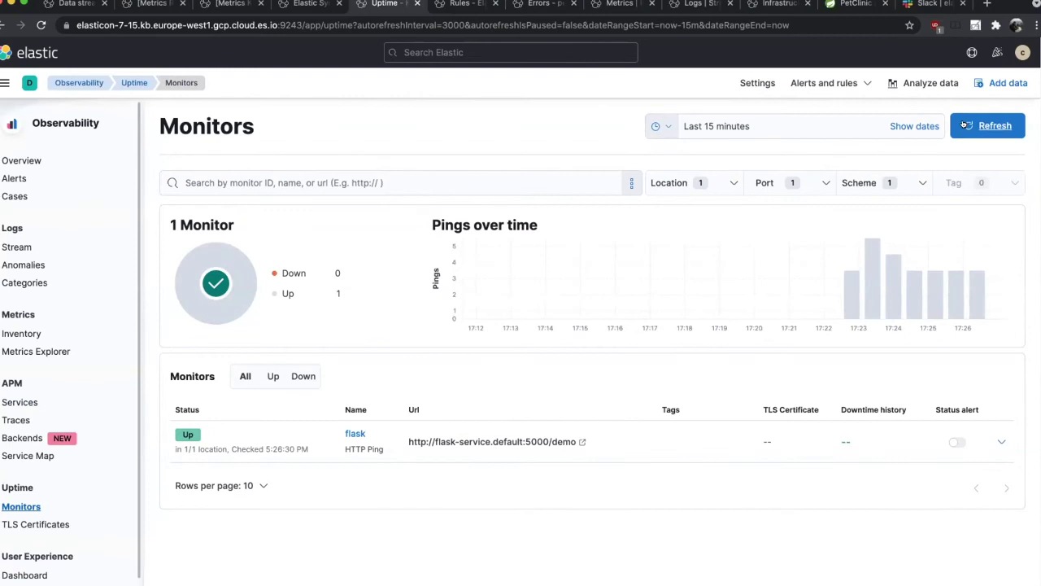
pyautogui.press('super+Tab')
pyautogui.press('super+Tab')
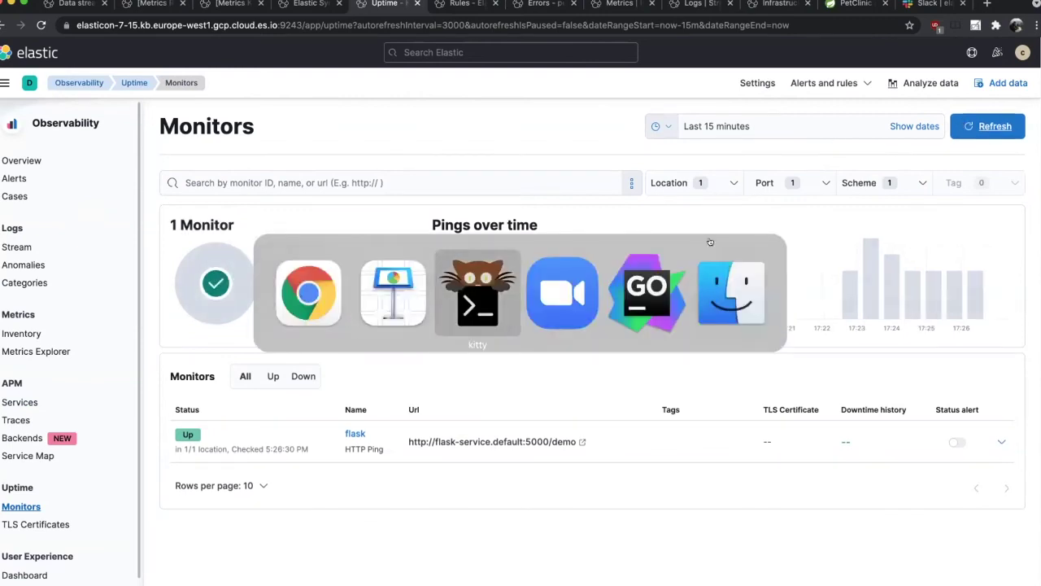
pyautogui.write('k apply ')
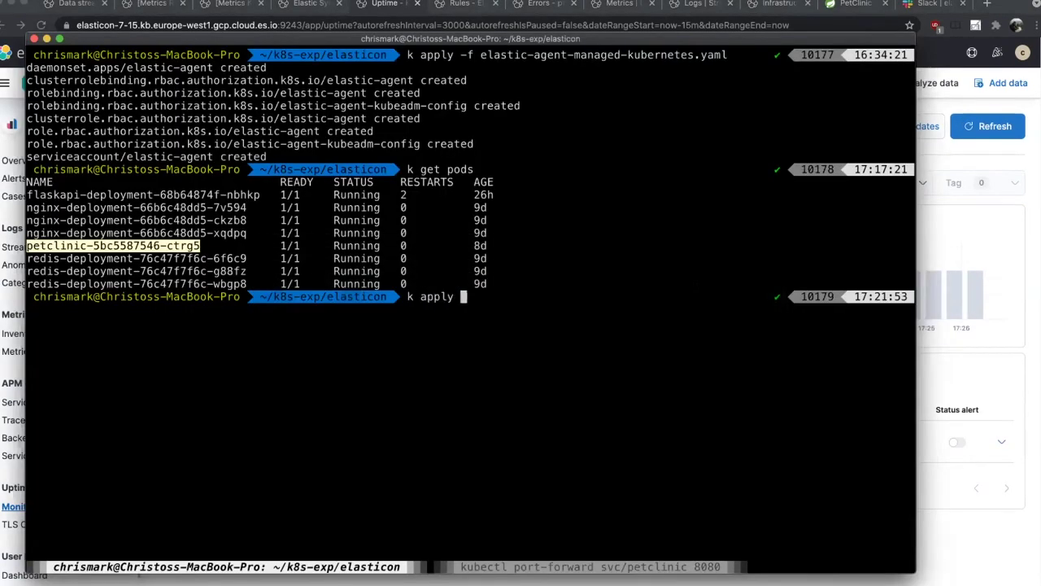
pyautogui.write('-f stre')
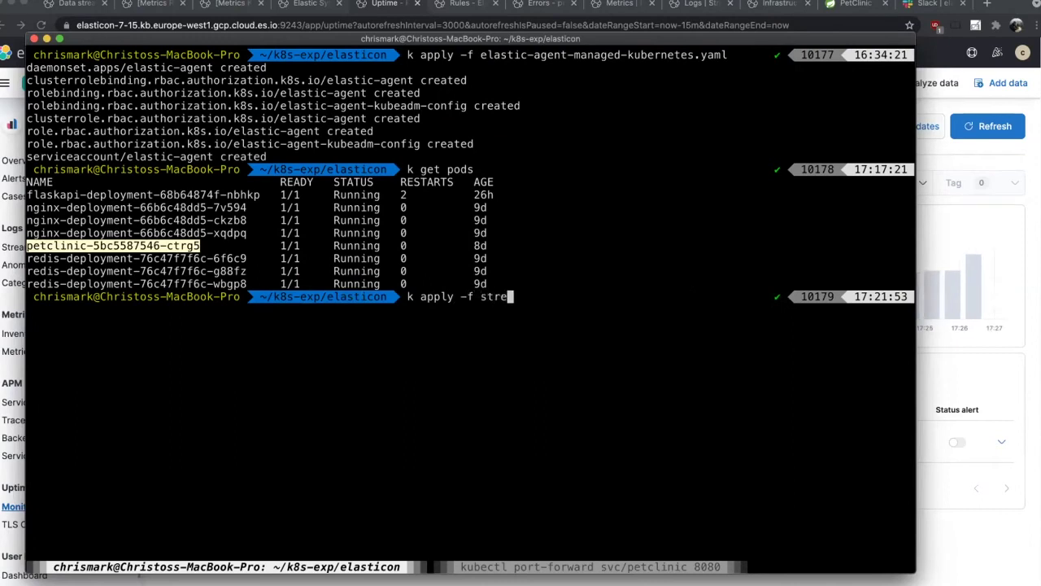
pyautogui.write('ss/stre')
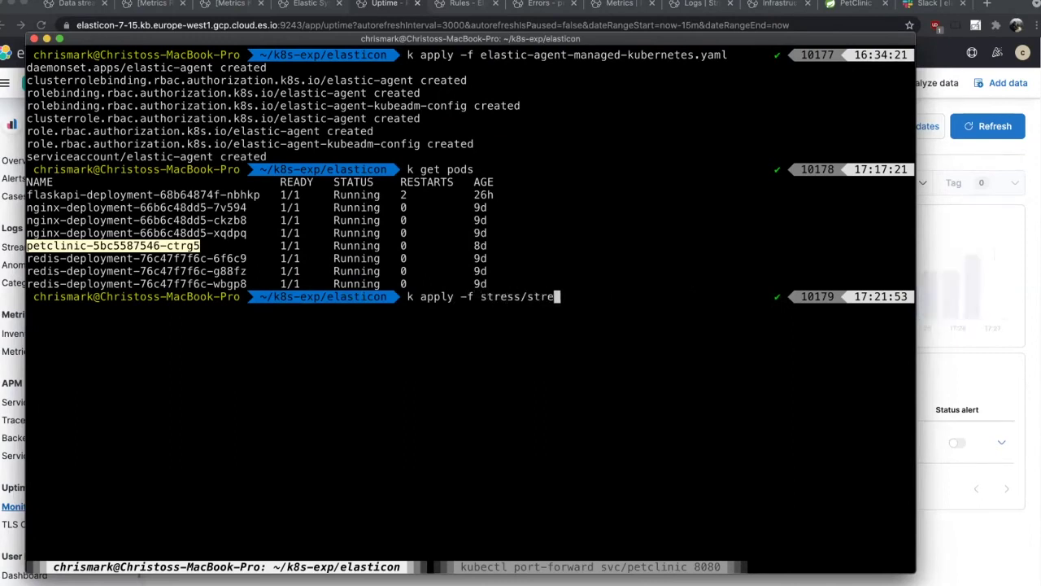
pyautogui.press('Tab')
pyautogui.press('Return')
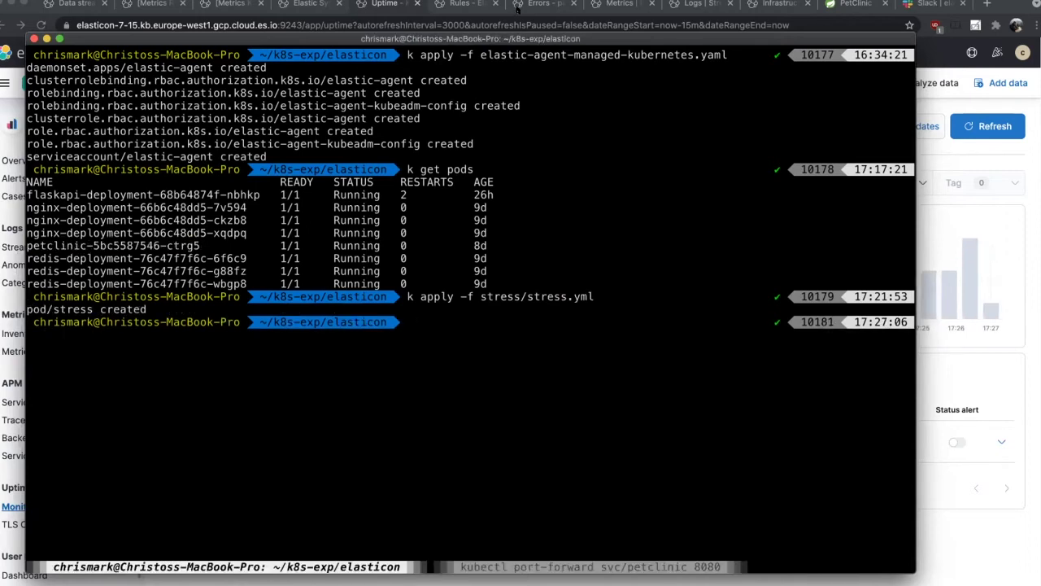
pyautogui.click(911, 11)
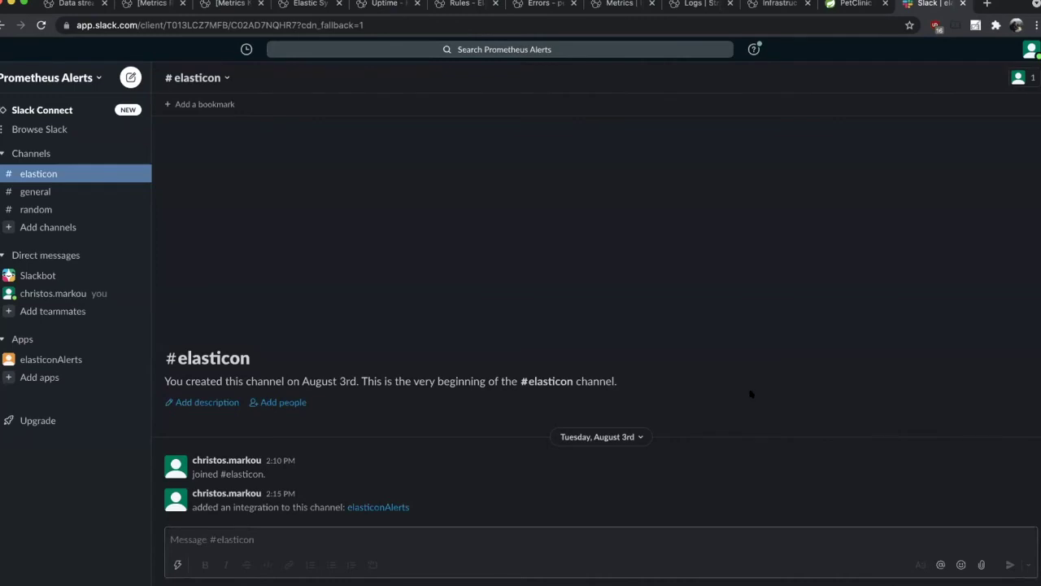
# Read the elasticonAlerts message reporting the flask monitor down with 500 INTERNAL SERVER ERROR.
pyautogui.click(719, 534)
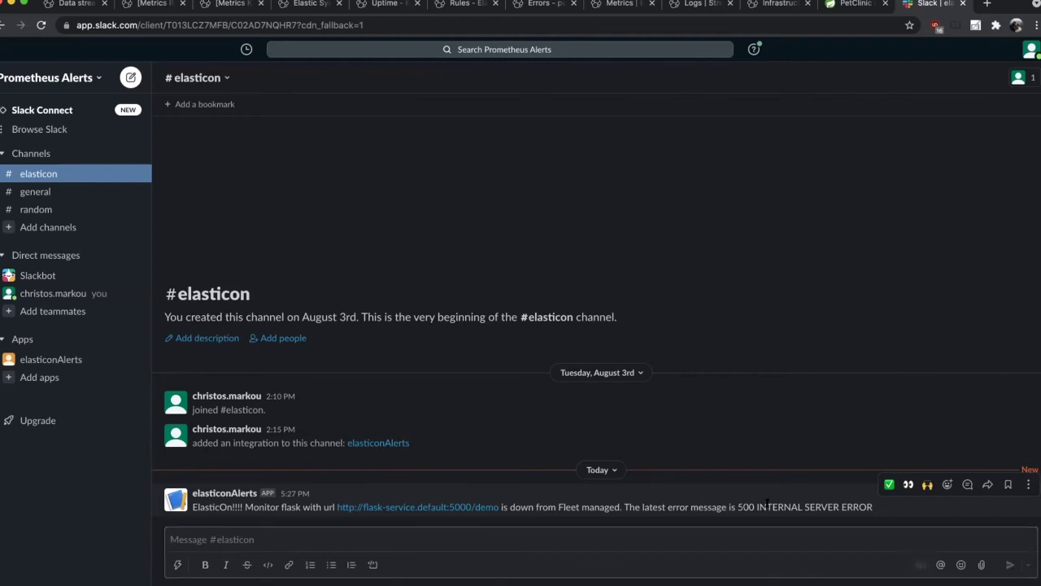
pyautogui.doubleClick(767, 503)
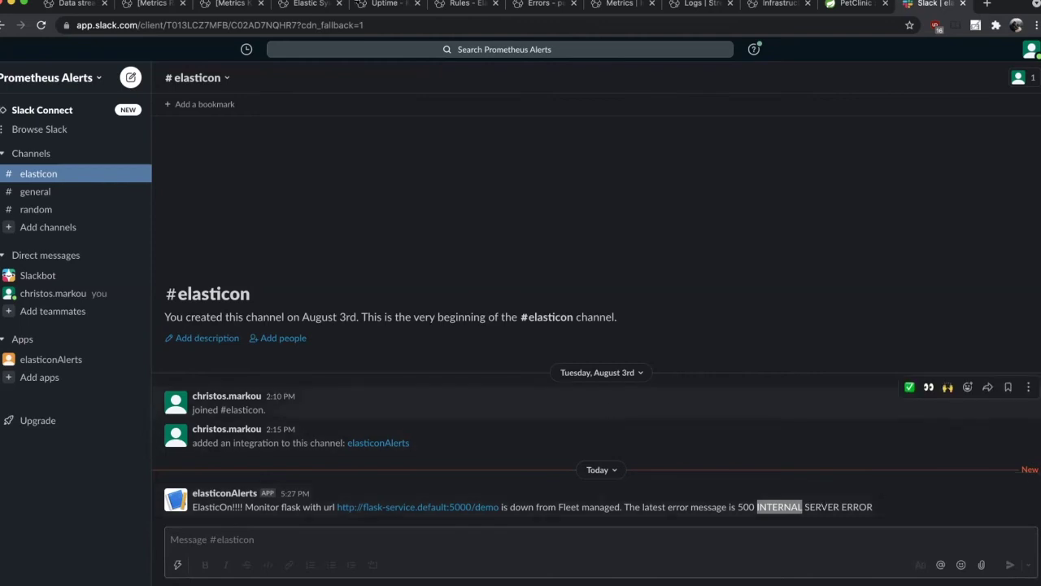
# Refresh Uptime Monitors to confirm flask is Down, with 1 down and 0 up.
pyautogui.click(376, 6)
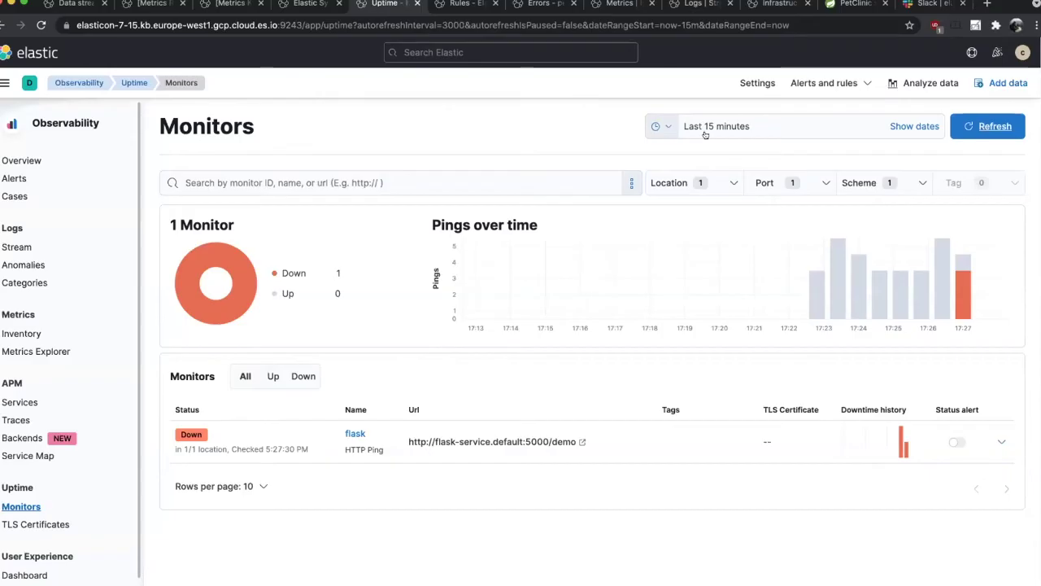
pyautogui.click(977, 125)
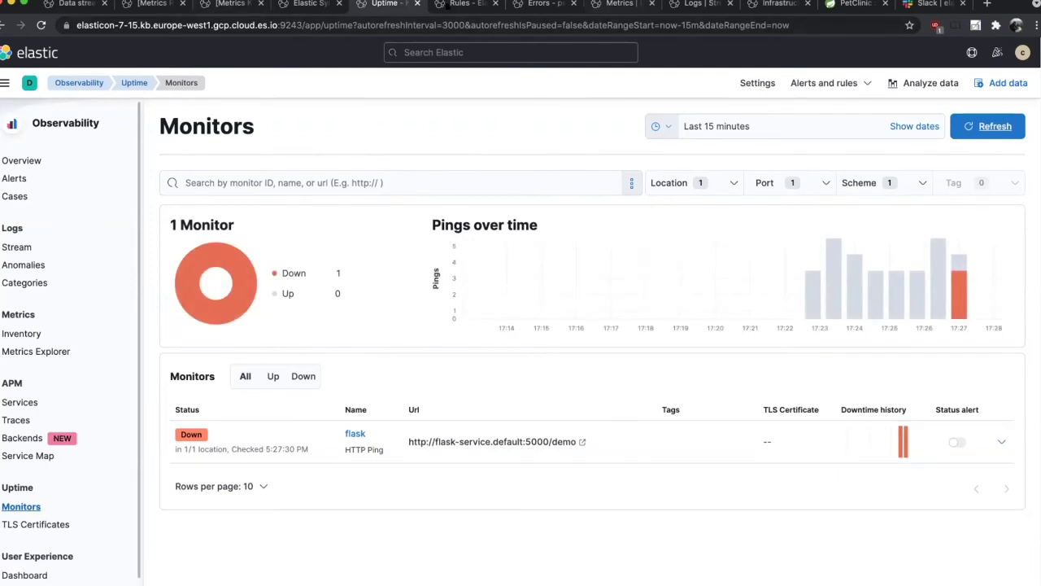
# Replace the redis search in Metrics Inventory with a flaskapi filter.
pyautogui.click(612, 4)
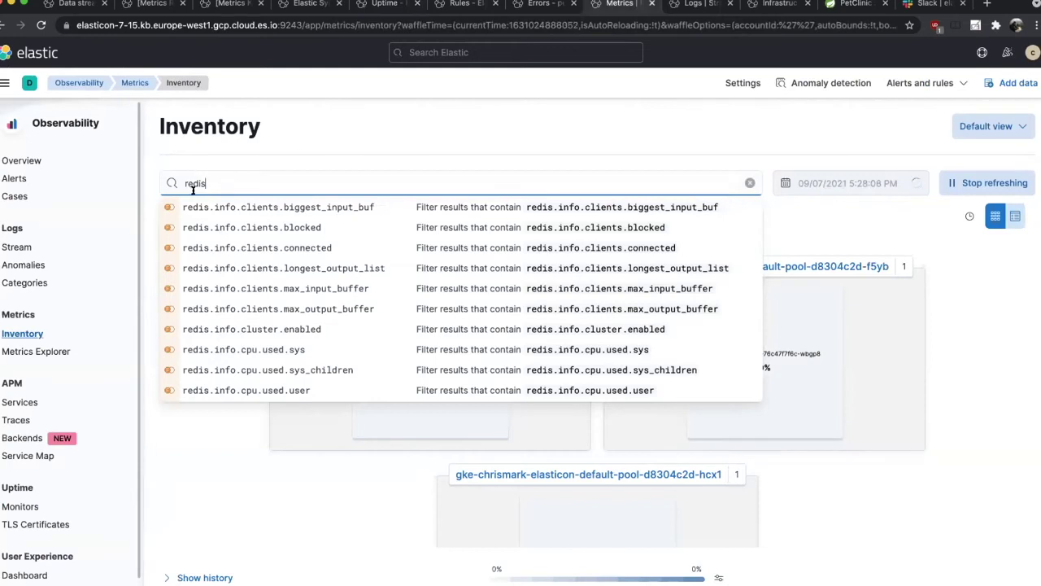
pyautogui.hotkey('ctrl', 'a')
pyautogui.press('BackSpace')
pyautogui.press('Return')
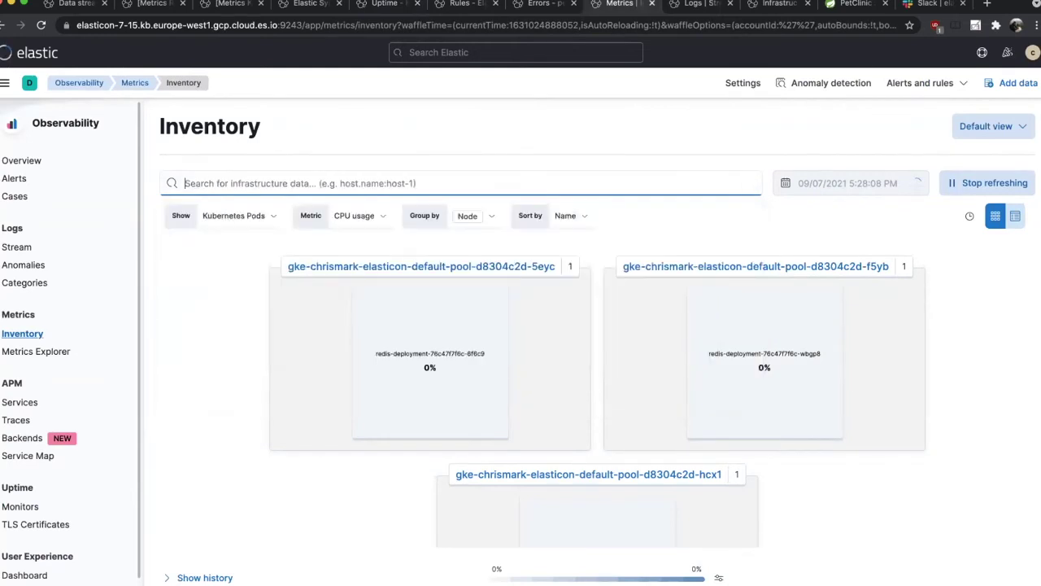
pyautogui.write('flas')
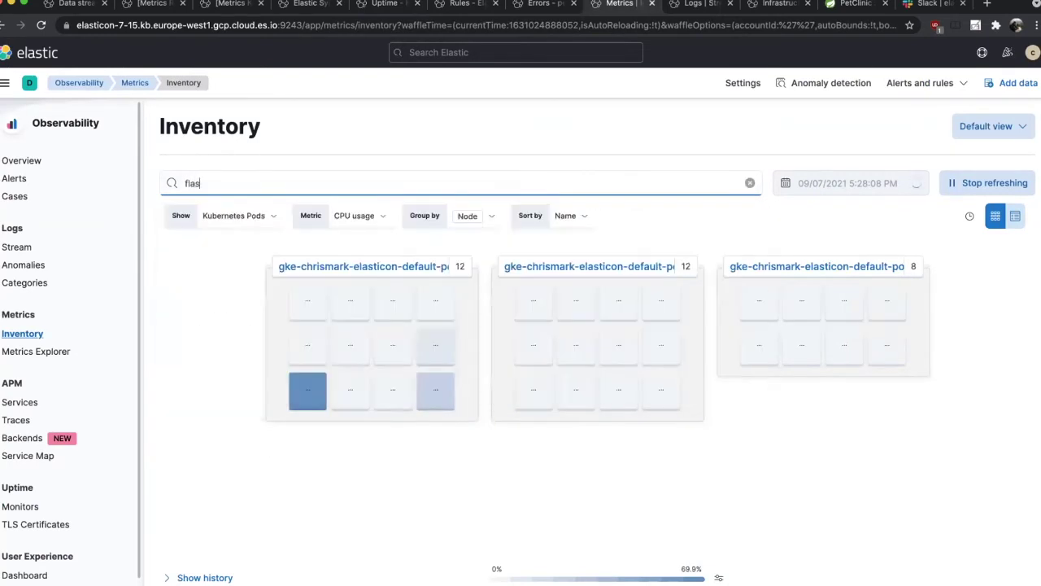
pyautogui.write('kapi')
pyautogui.press('Return')
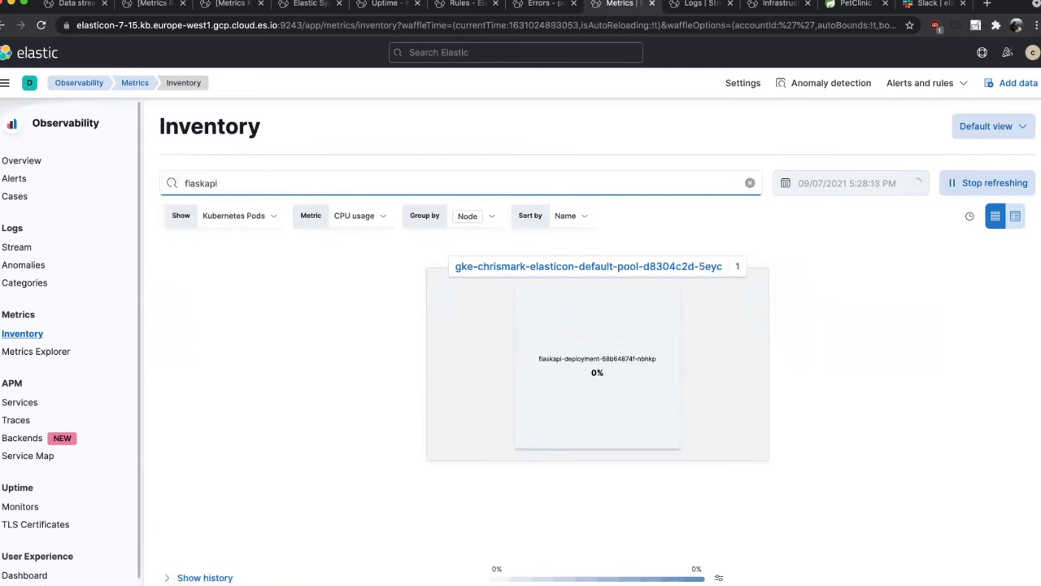
# Show all pods on flaskapi's node and open flaskapi's pod metrics and logs in new tabs.
pyautogui.moveTo(575, 358)
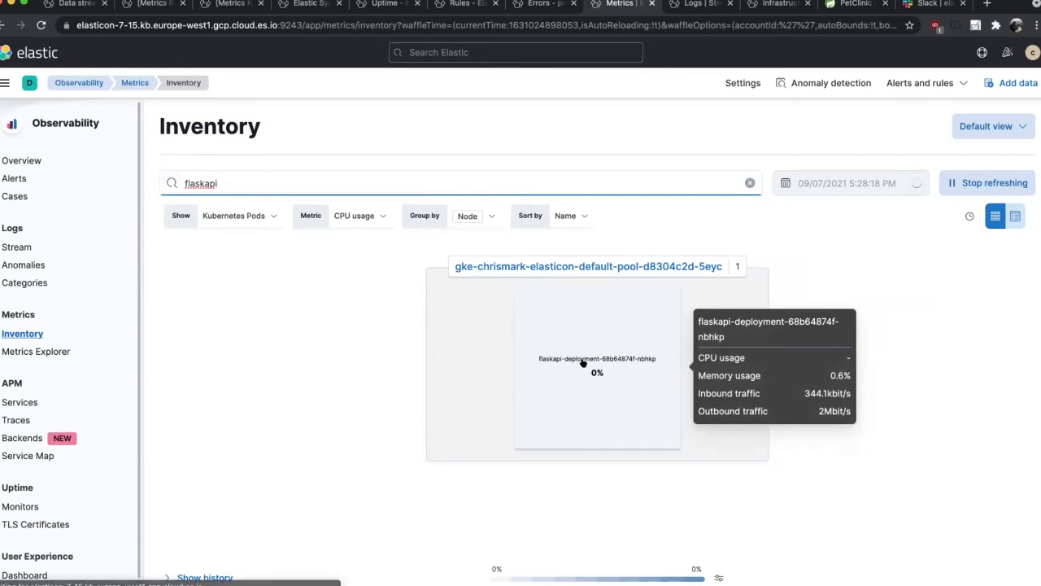
pyautogui.click(537, 267)
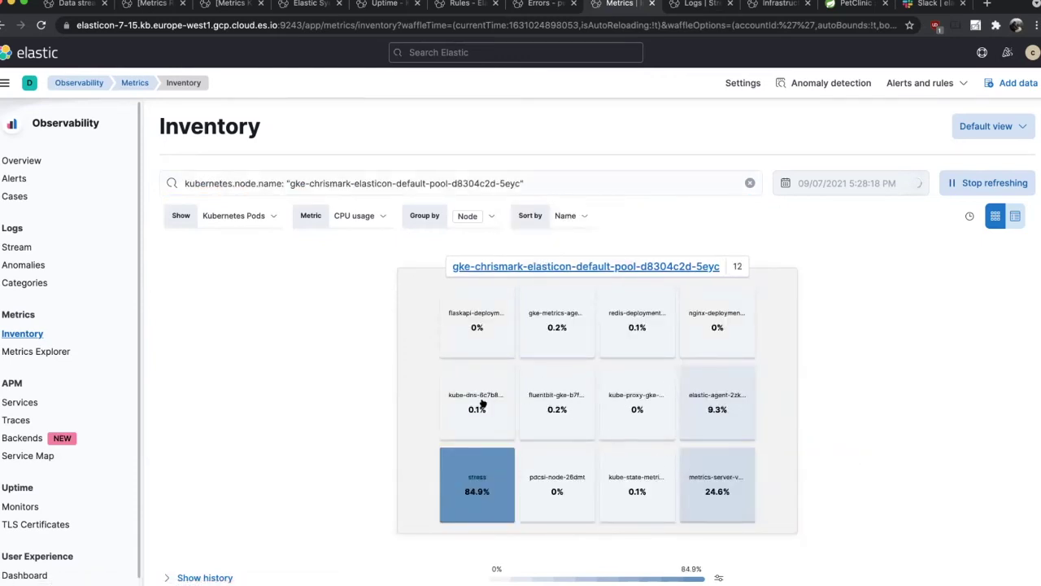
pyautogui.click(480, 305)
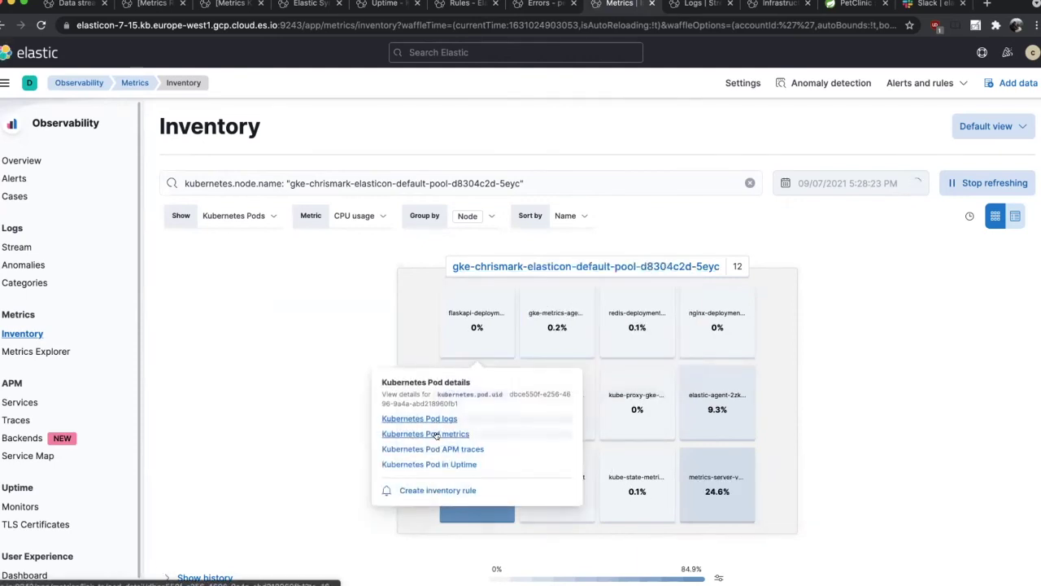
pyautogui.keyDown('super'); pyautogui.click(438, 419); pyautogui.keyUp('super')
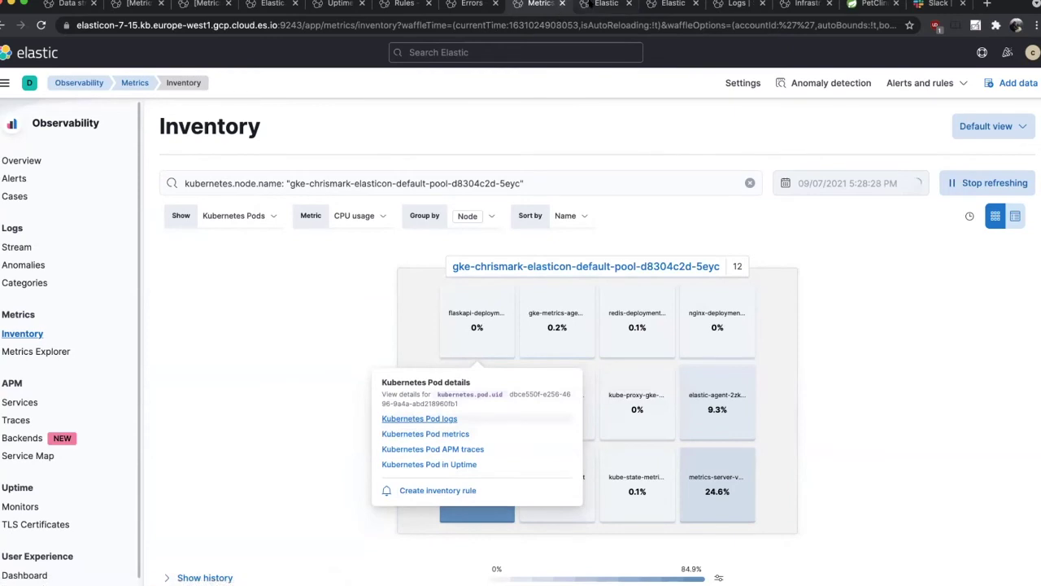
# Review the flaskapi pod's metrics overview and its log stream.
pyautogui.click(606, 4)
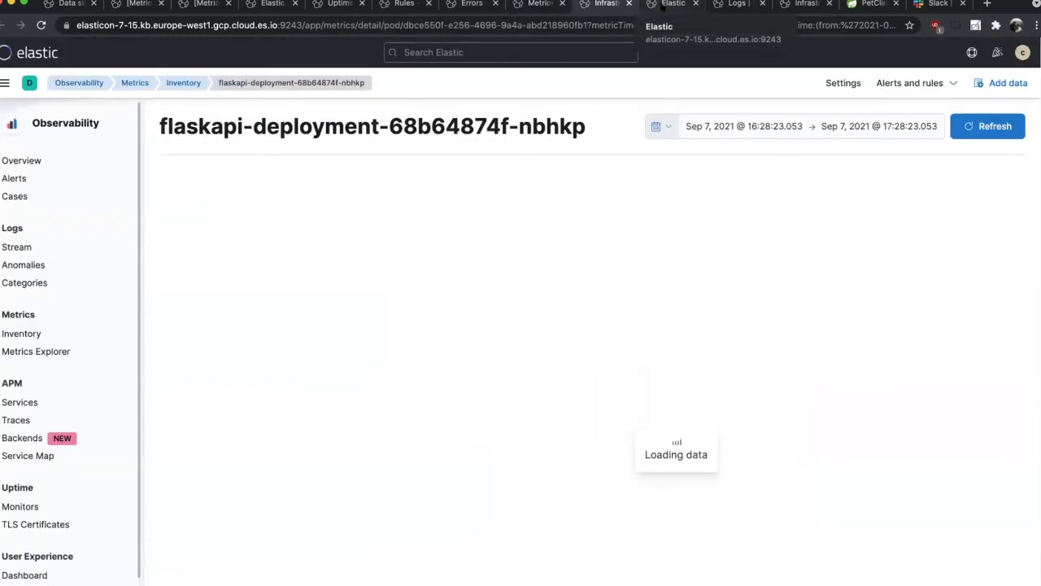
pyautogui.click(664, 4)
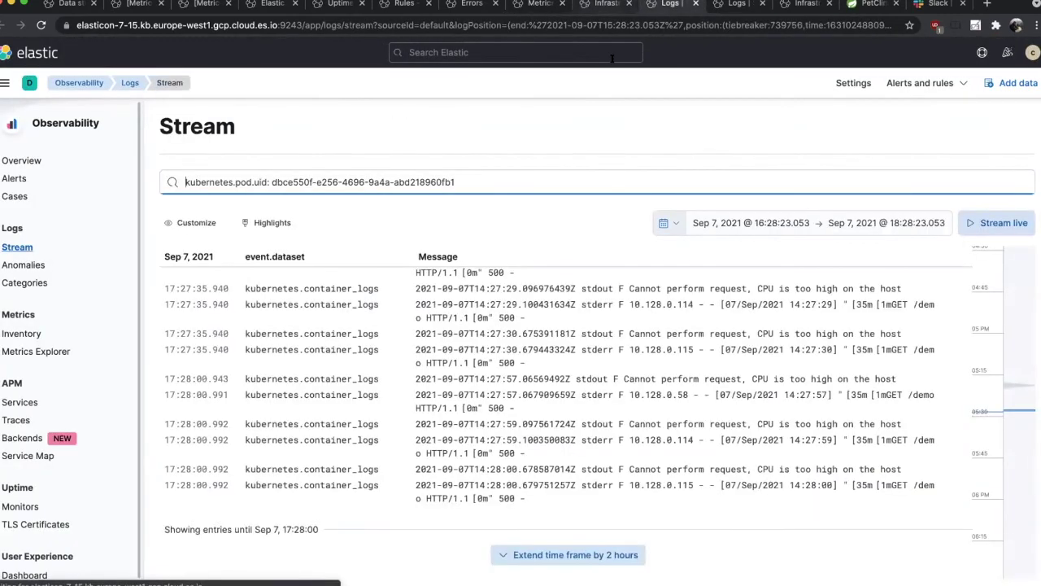
pyautogui.click(606, 4)
pyautogui.scroll(-3, 721, 366)
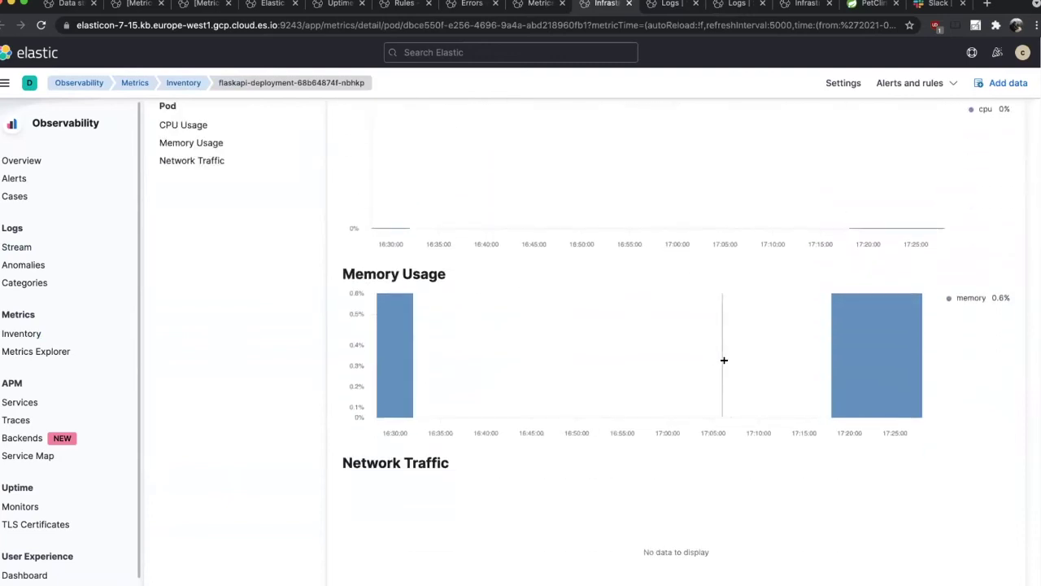
pyautogui.scroll(1, 723, 361)
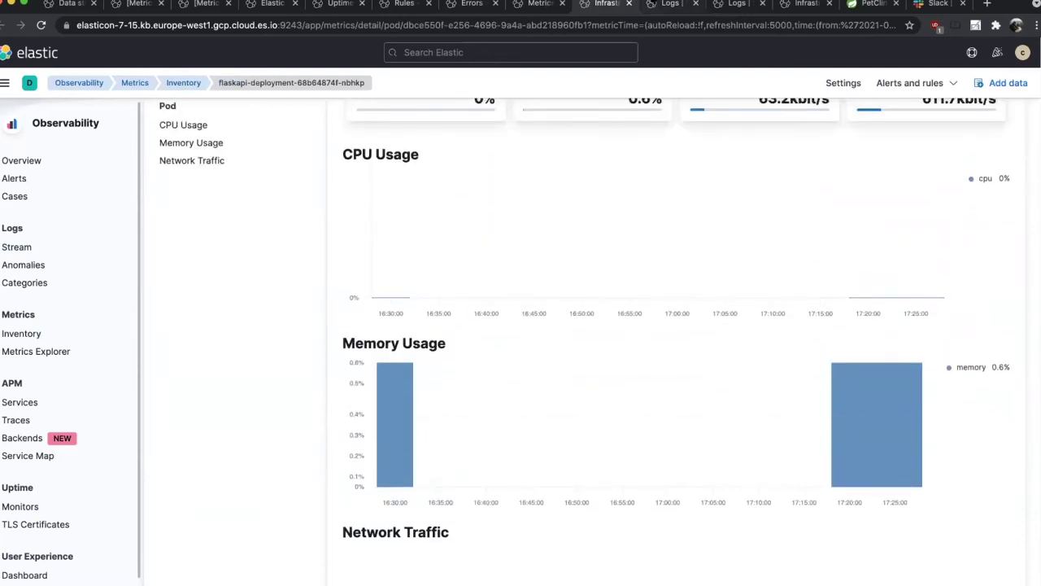
# Inspect the 'CPU is too high' log errors, then return to Inventory showing stress at 90.5% CPU.
pyautogui.click(664, 4)
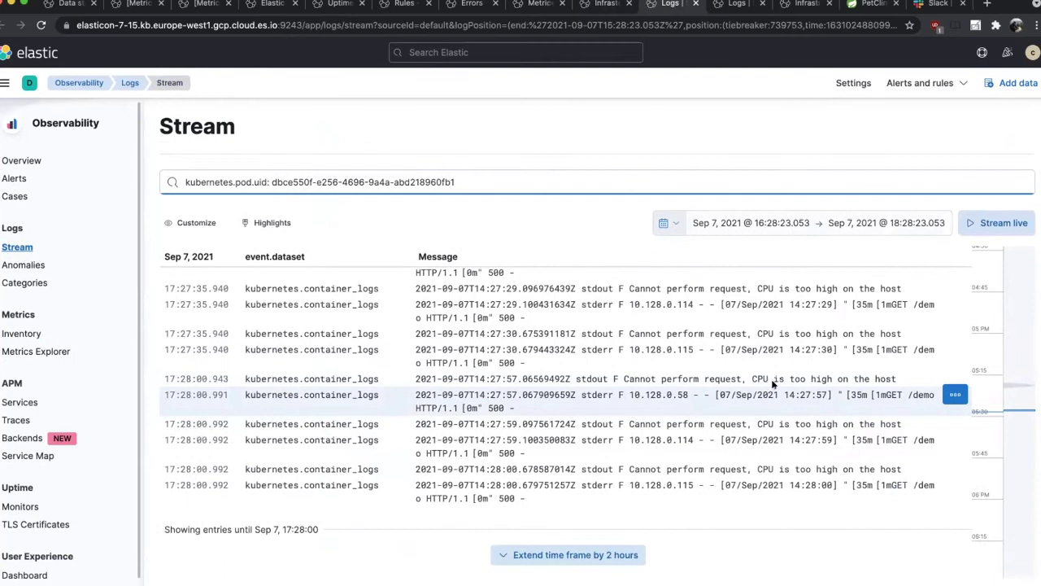
pyautogui.click(633, 465)
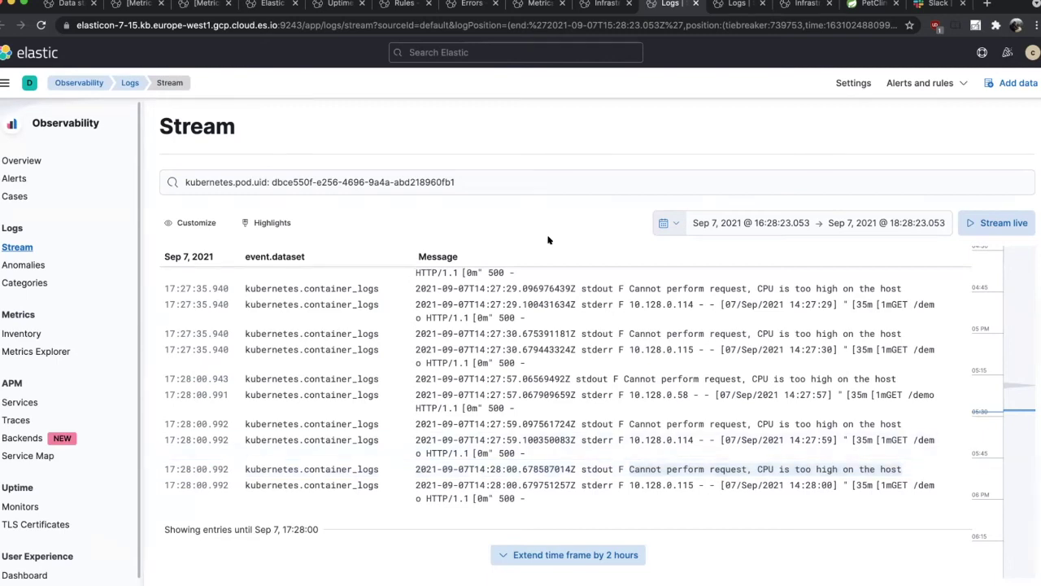
pyautogui.click(595, 4)
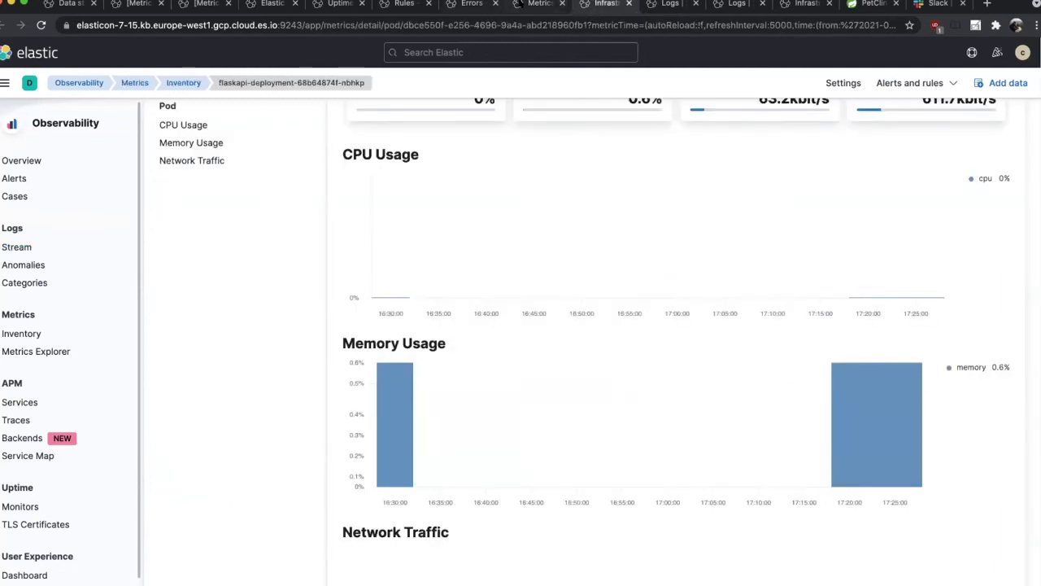
pyautogui.click(518, 4)
# Open the stress pod's Kubernetes Pod metrics in a new tab, showing about 90% CPU.
pyautogui.click(307, 327)
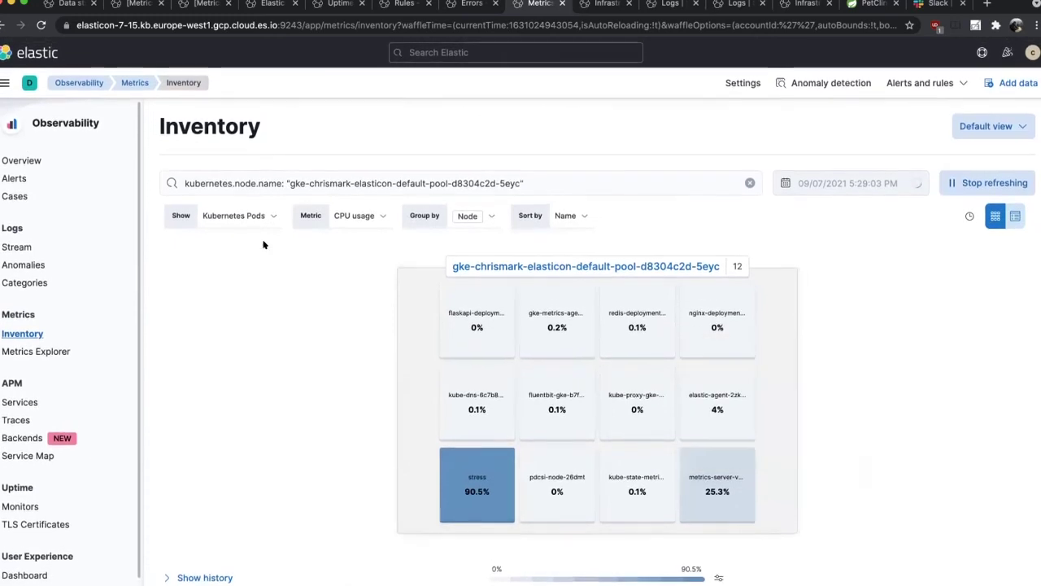
pyautogui.click(235, 216)
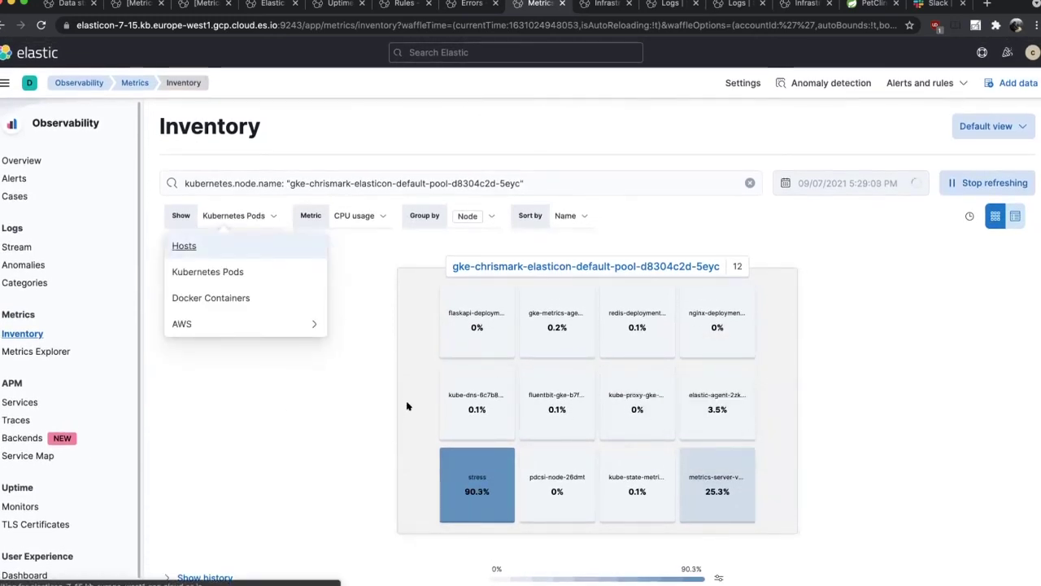
pyautogui.click(415, 435)
pyautogui.moveTo(484, 469)
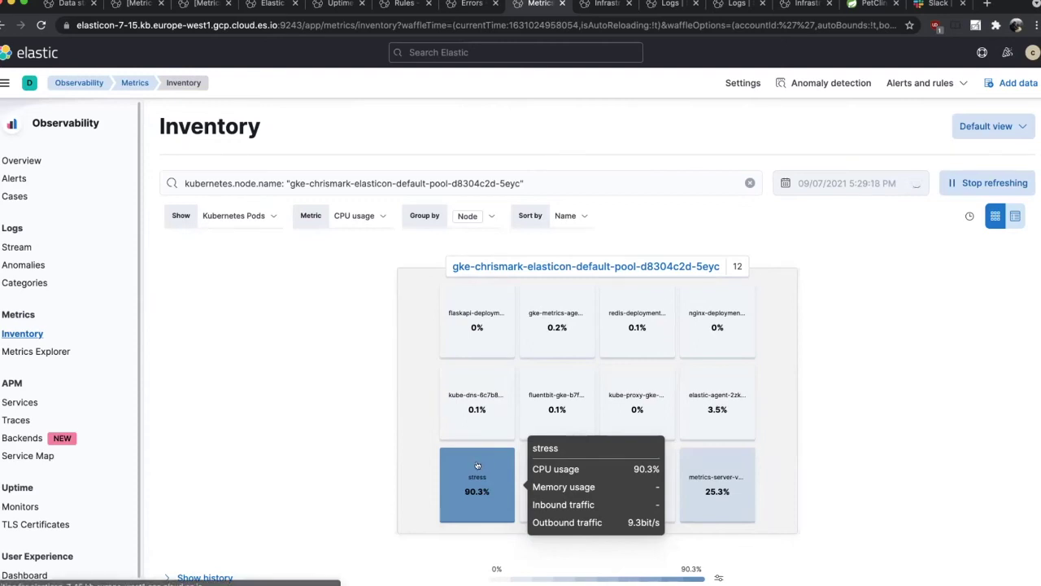
pyautogui.click(477, 466)
pyautogui.keyDown('super'); pyautogui.click(448, 367); pyautogui.keyUp('super')
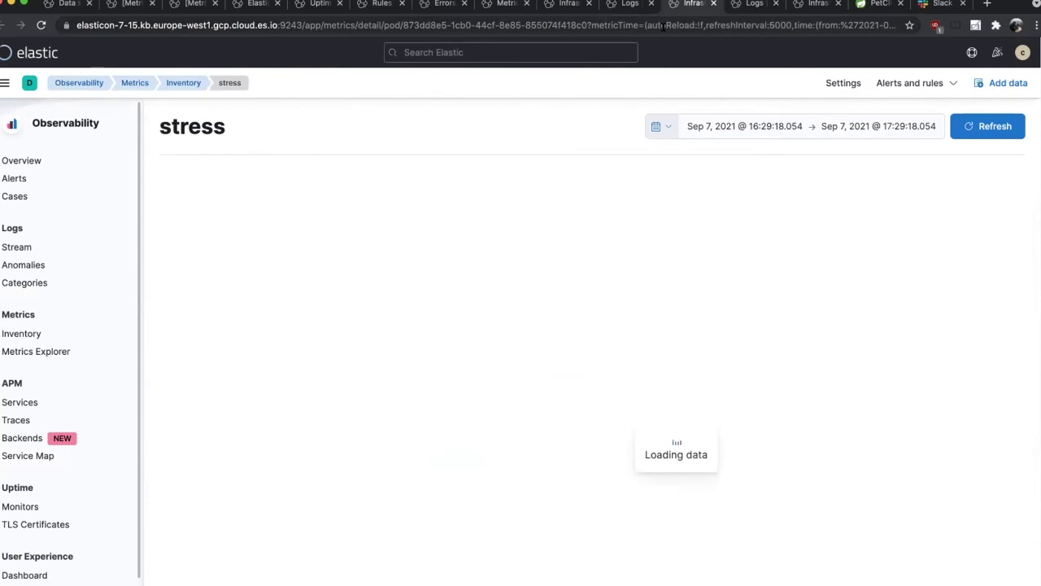
pyautogui.moveTo(928, 395)
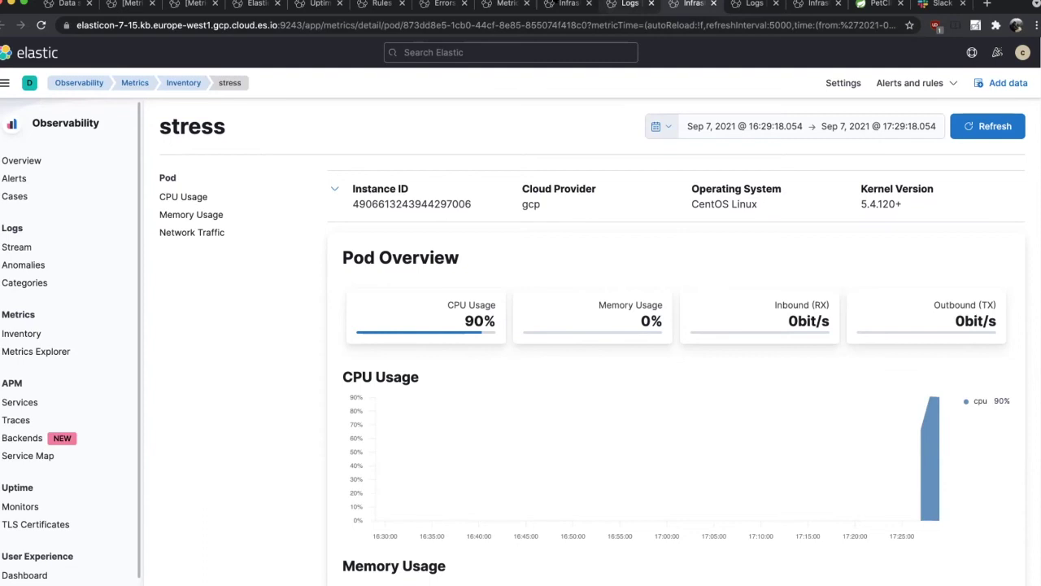
# Return to the node Inventory, where stress is at 88.4% CPU and metrics-server at 33.4%.
pyautogui.click(567, 3)
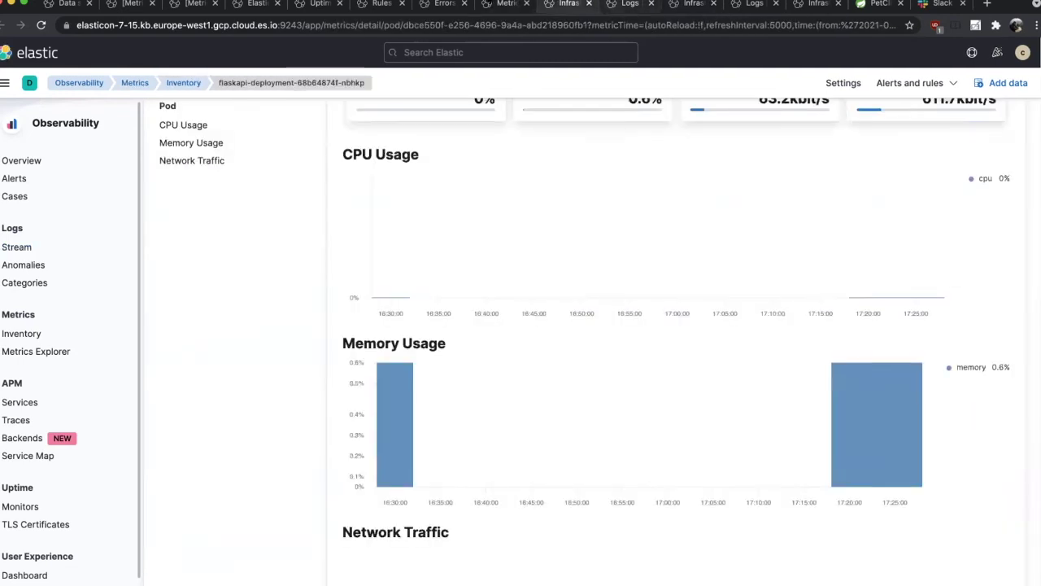
pyautogui.click(500, 4)
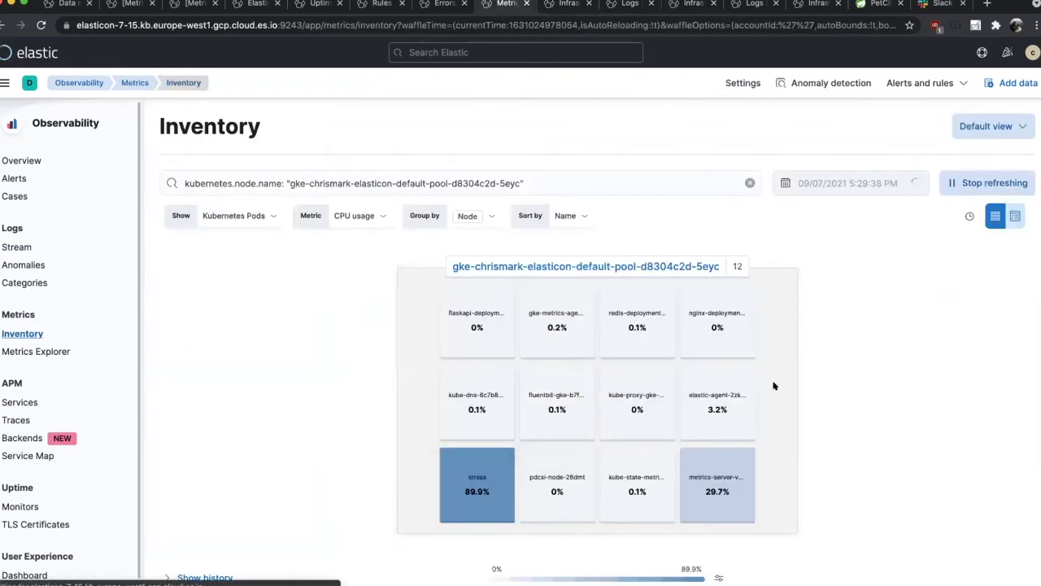
pyautogui.moveTo(464, 466)
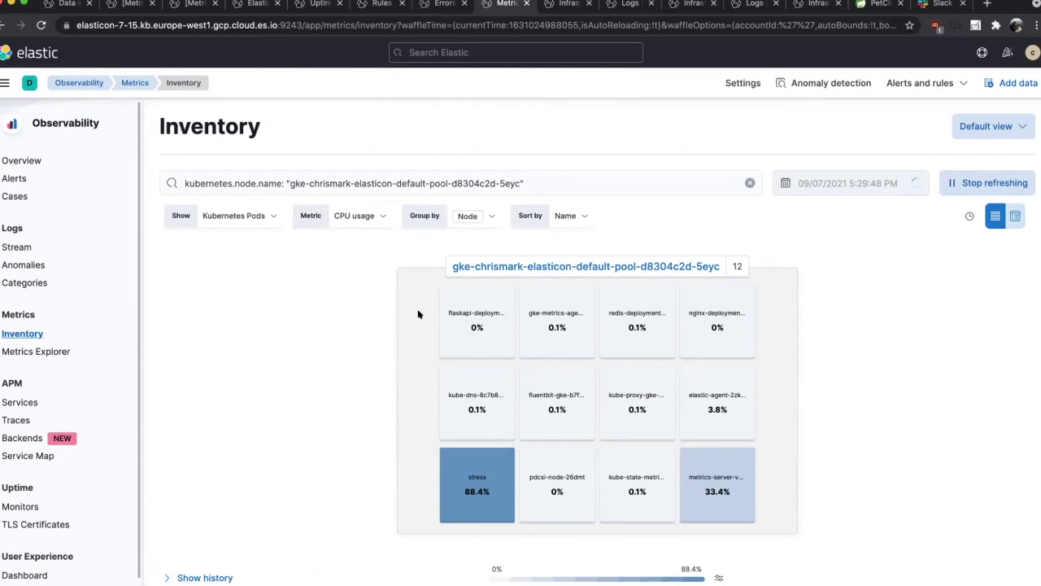
# Delete the stress pod in kitty with k delete pod stress, then return to Kibana's Inventory.
pyautogui.press('super+Tab')
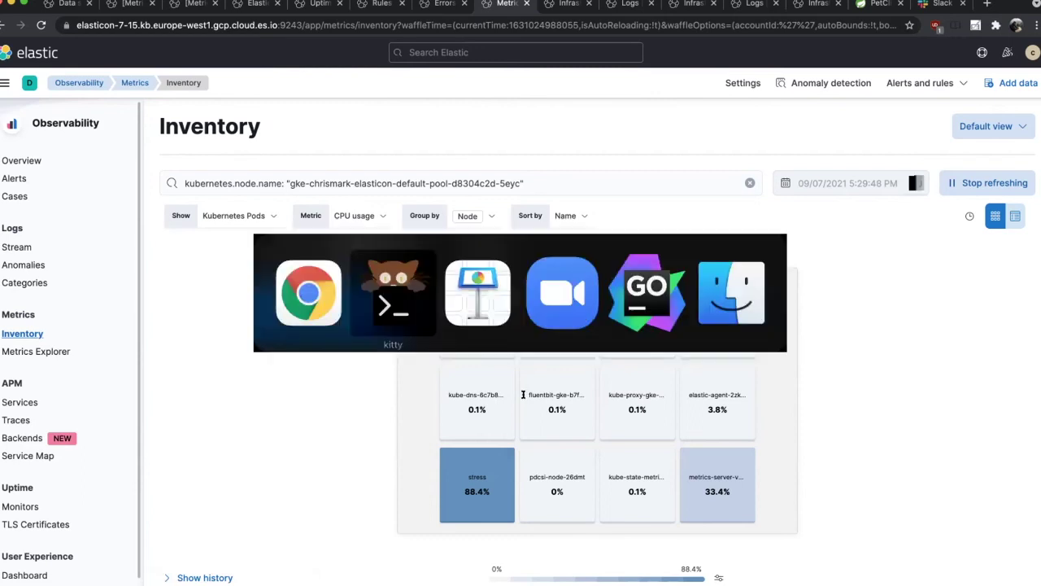
pyautogui.write('k delte')
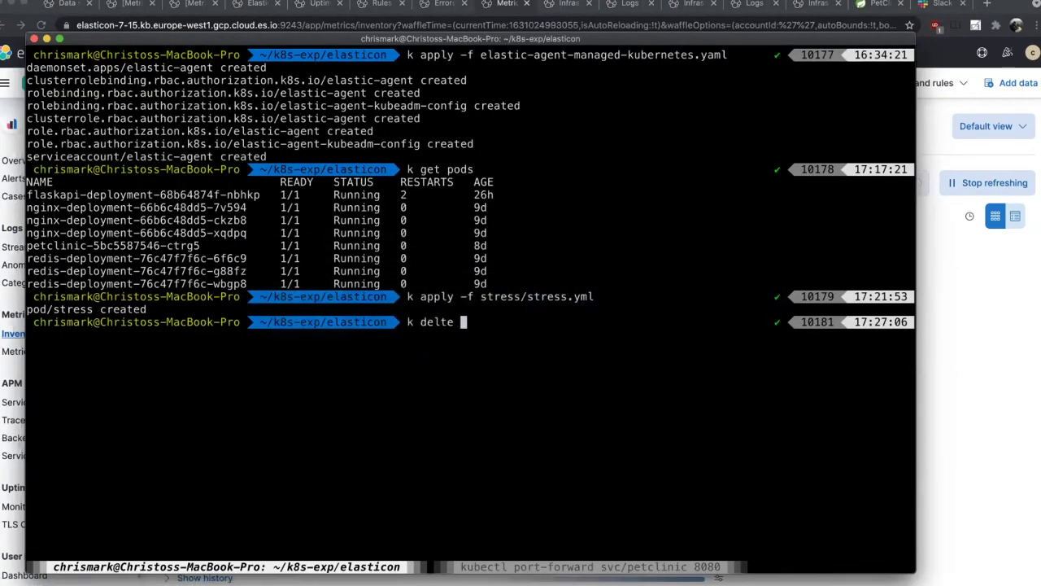
pyautogui.press('BackSpace')
pyautogui.press('BackSpace')
pyautogui.write('ete pod stress')
pyautogui.press('Return')
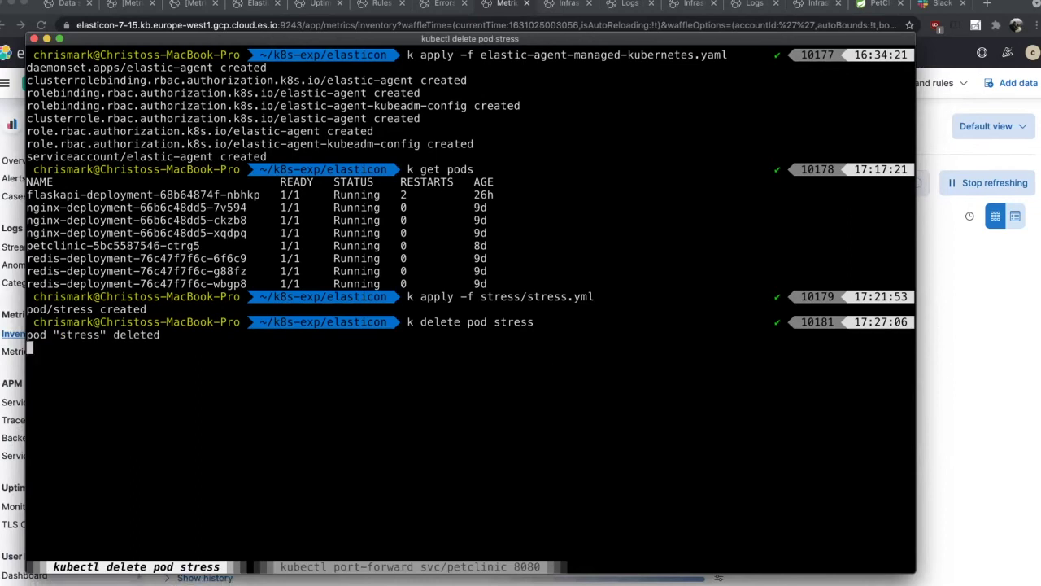
pyautogui.click(969, 361)
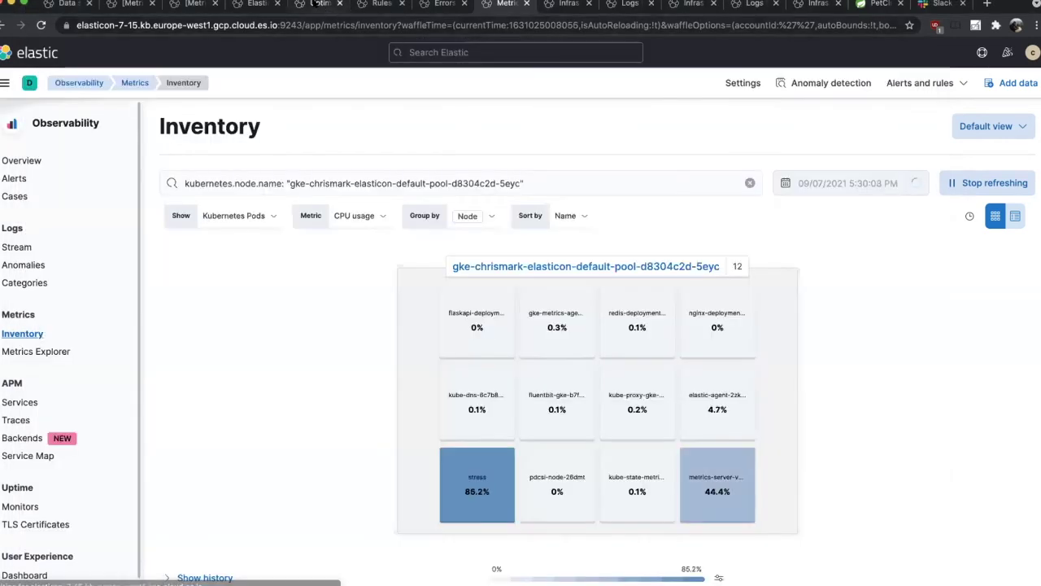
# Reload the Uptime Monitors status twice, with the flask monitor still Down.
pyautogui.click(315, 4)
pyautogui.click(656, 127)
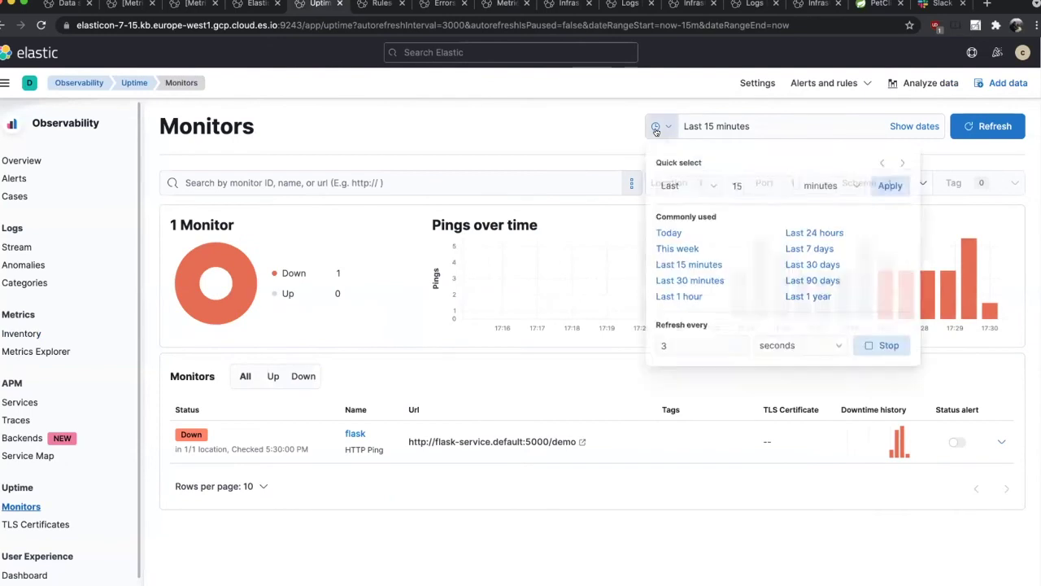
pyautogui.click(972, 128)
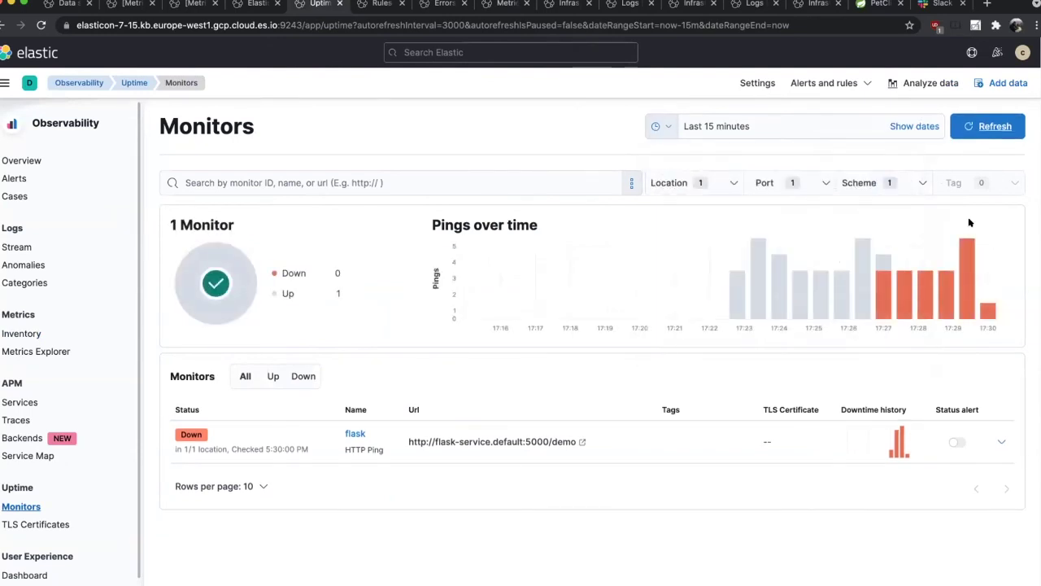
pyautogui.click(958, 134)
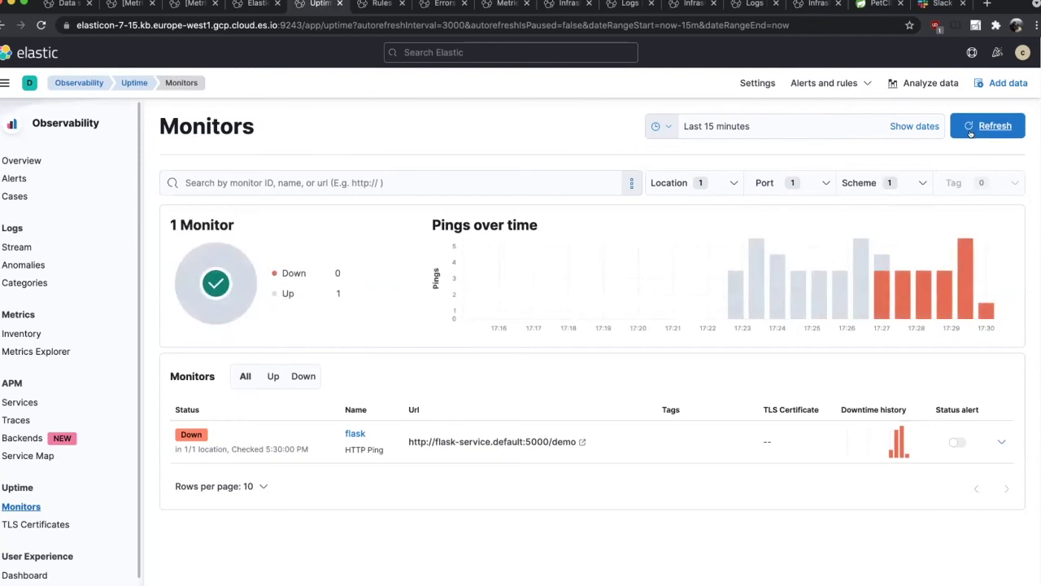
# Alternate between the terminal and the Uptime page while waiting for flask to recover.
pyautogui.press('super+Tab')
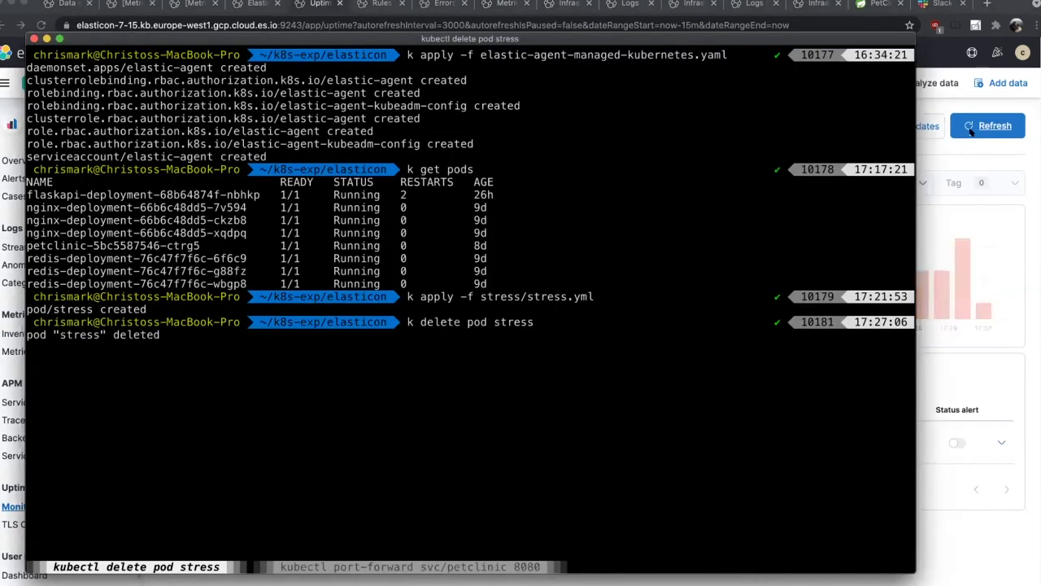
pyautogui.press('super+Tab')
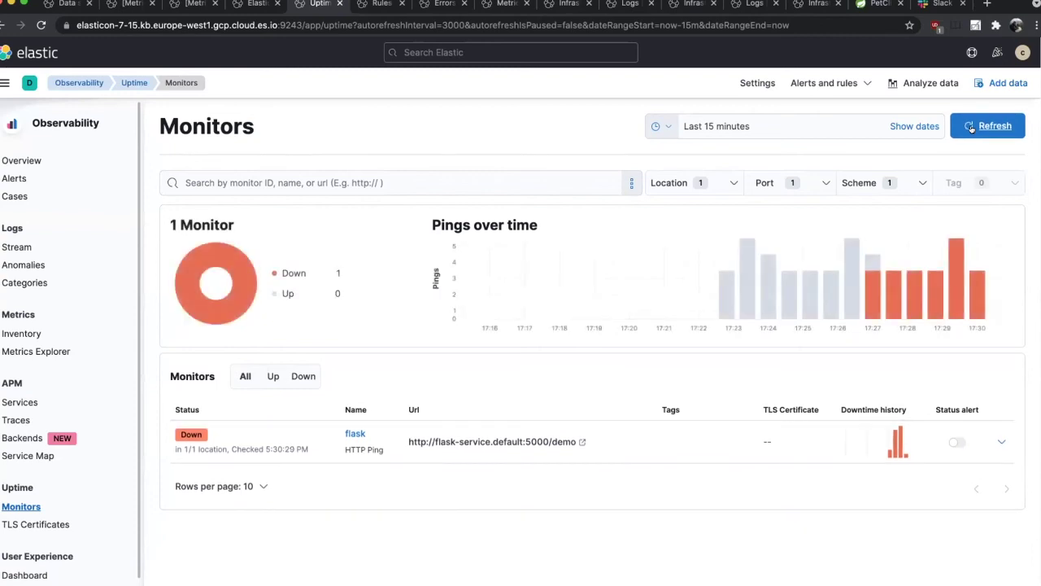
pyautogui.press('super+Tab')
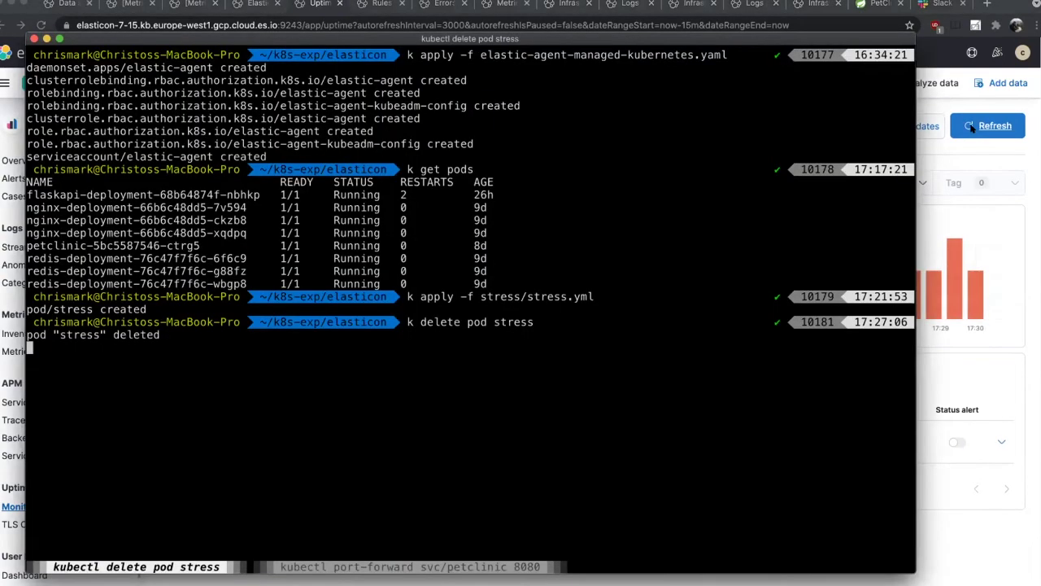
pyautogui.press('super+Tab')
pyautogui.press('super+Tab')
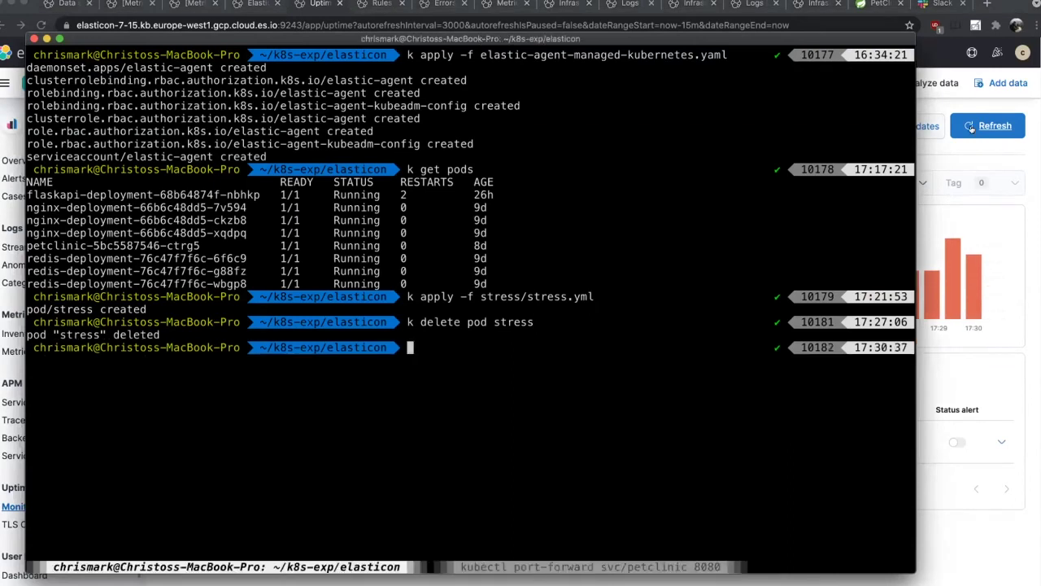
pyautogui.press('super+Tab')
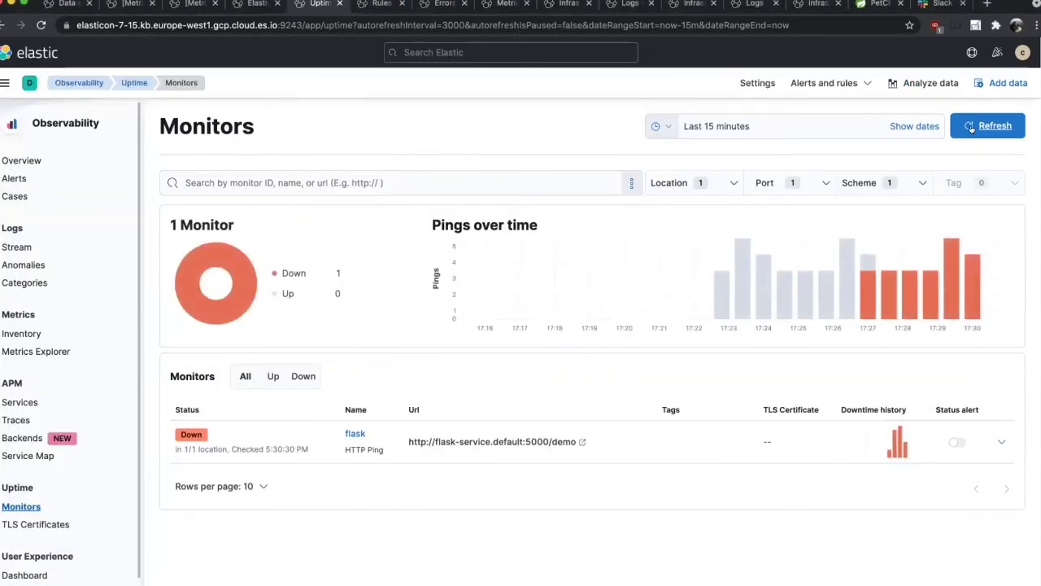